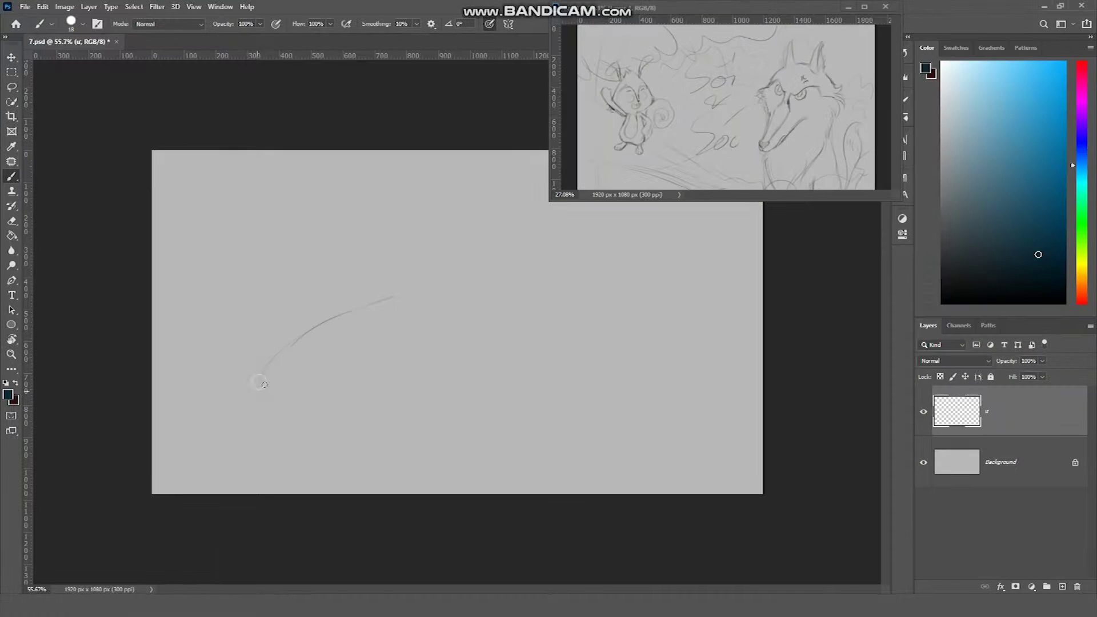
Sketch the wolf's head arc, drop a stray stroke, and enlarge the outline with Free Transform.
{"action": "key", "text": "b"}
{"action": "mouse_move", "coordinate": [367, 294]}
{"action": "left_mouse_down"}
{"action": "mouse_move", "coordinate": [257, 362]}
{"action": "mouse_move", "coordinate": [465, 428]}
{"action": "left_mouse_up"}
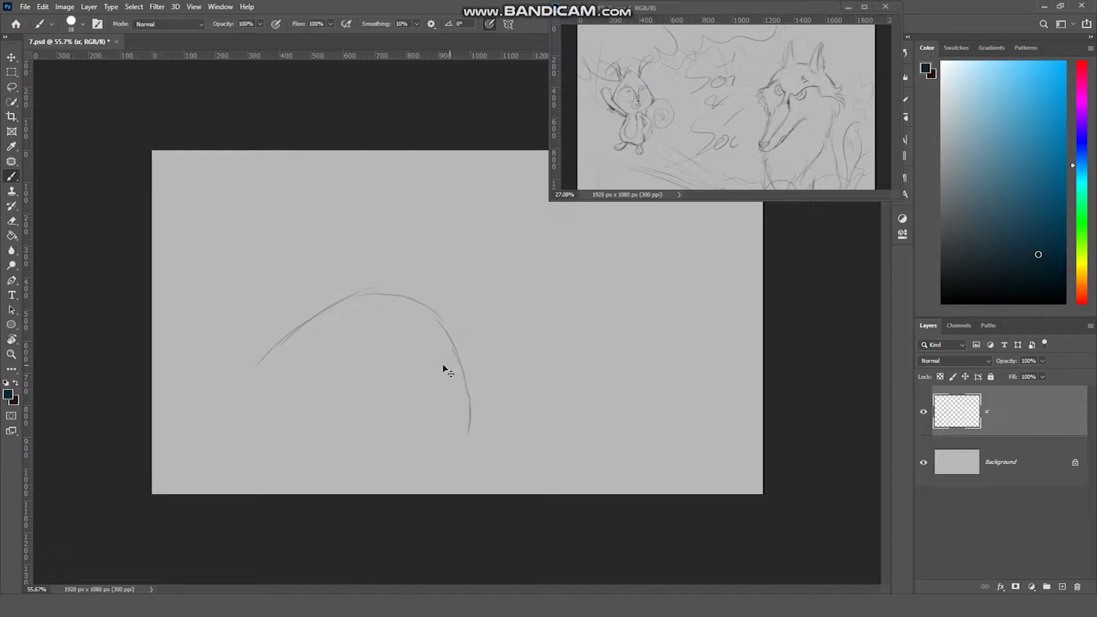
{"action": "mouse_move", "coordinate": [269, 343]}
{"action": "left_mouse_down"}
{"action": "mouse_move", "coordinate": [228, 400]}
{"action": "mouse_move", "coordinate": [336, 355]}
{"action": "left_mouse_up"}
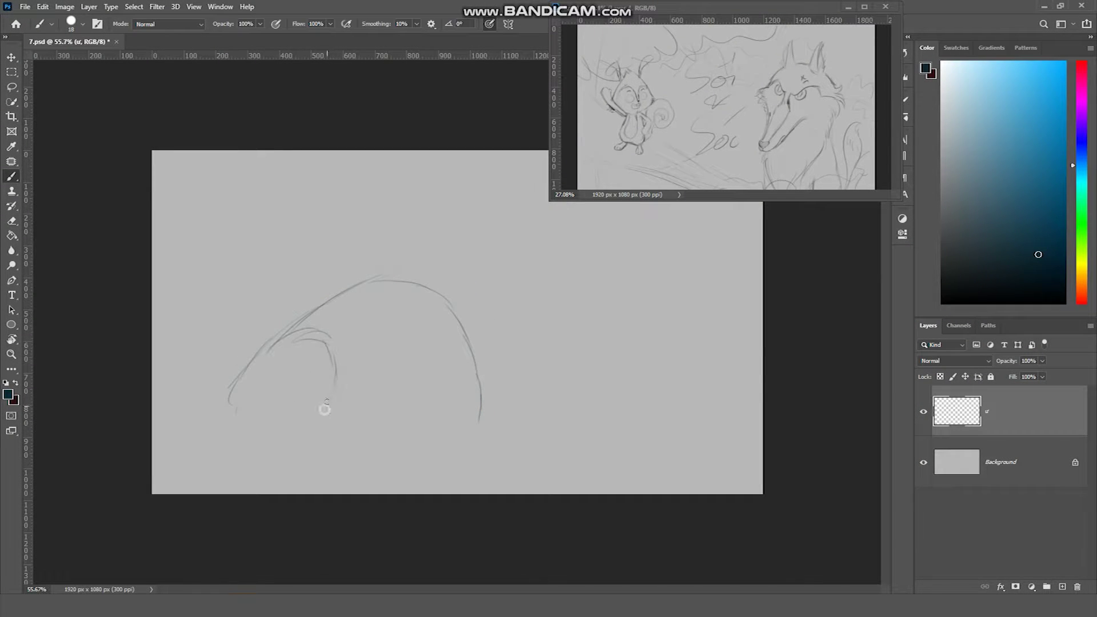
{"action": "left_click_drag", "start_coordinate": [324, 409], "coordinate": [246, 491]}
{"action": "key", "text": "ctrl+z"}
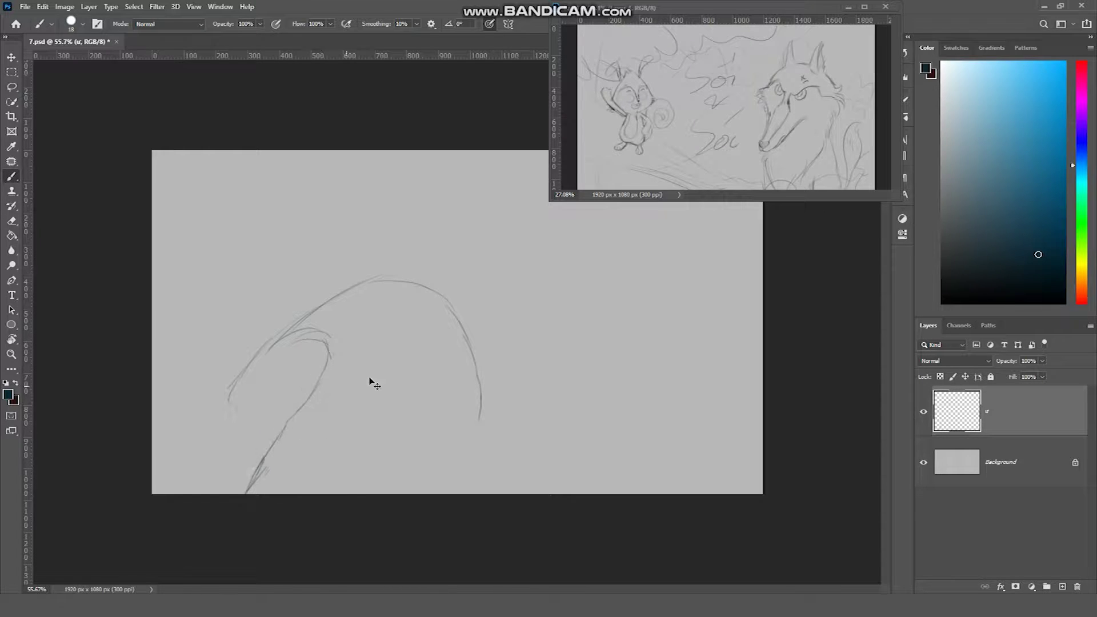
{"action": "key", "text": "ctrl+t"}
{"action": "left_click_drag", "start_coordinate": [495, 443], "coordinate": [514, 320]}
{"action": "key", "text": "Return"}
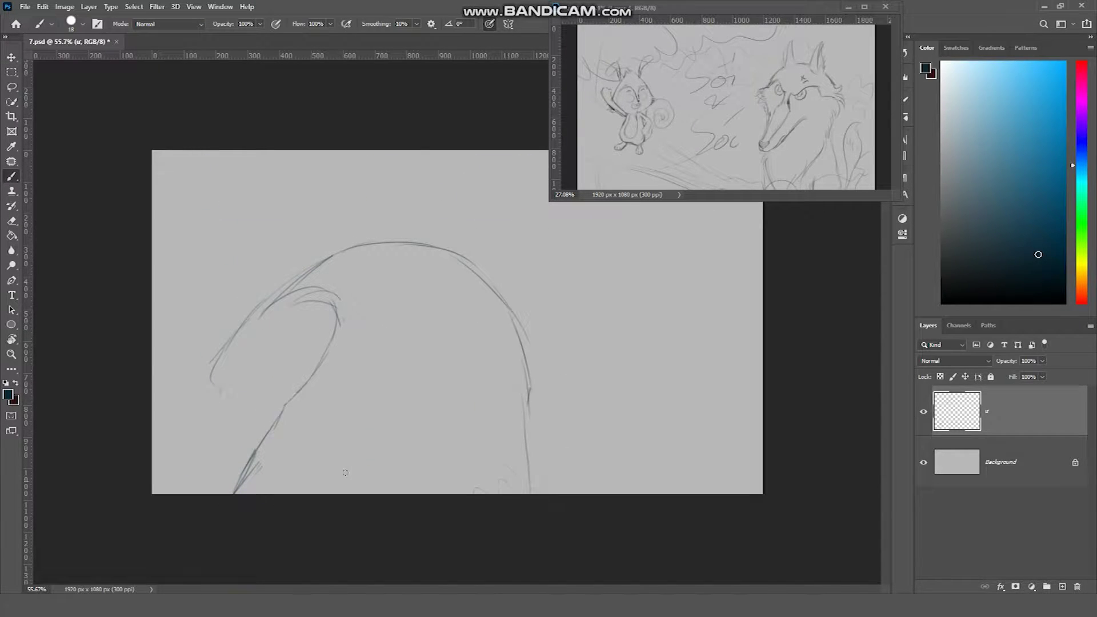
Redraw the head's left side longer, then sketch the top arc and the right ear.
{"action": "key", "text": "ctrl+z"}
{"action": "left_click_drag", "start_coordinate": [288, 289], "coordinate": [211, 398]}
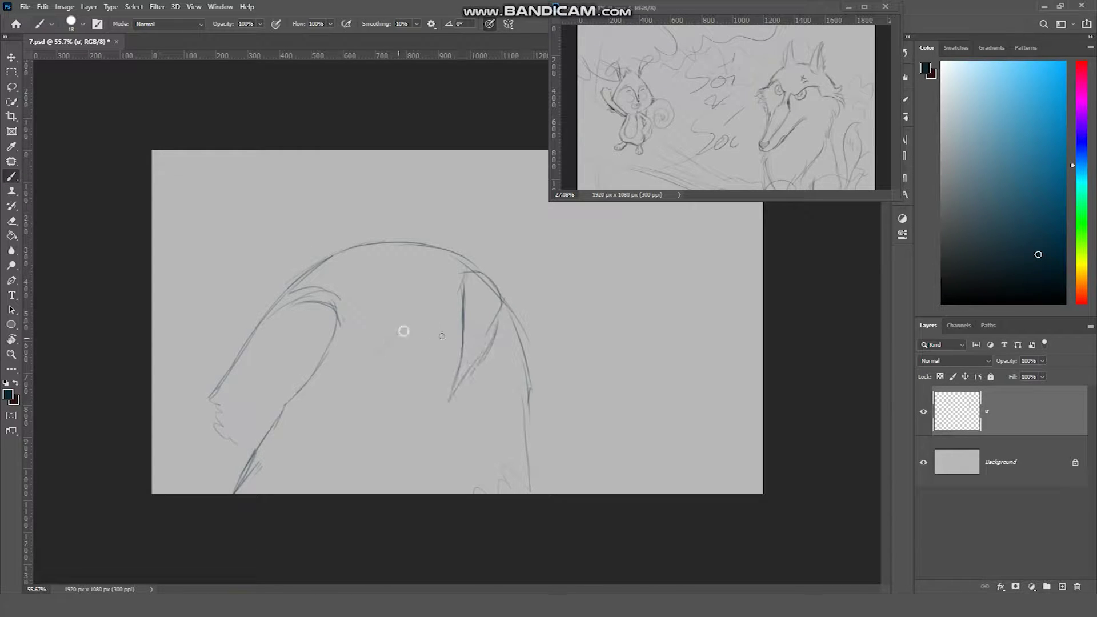
{"action": "left_click_drag", "start_coordinate": [404, 332], "coordinate": [454, 356]}
{"action": "left_click_drag", "start_coordinate": [472, 280], "coordinate": [470, 335]}
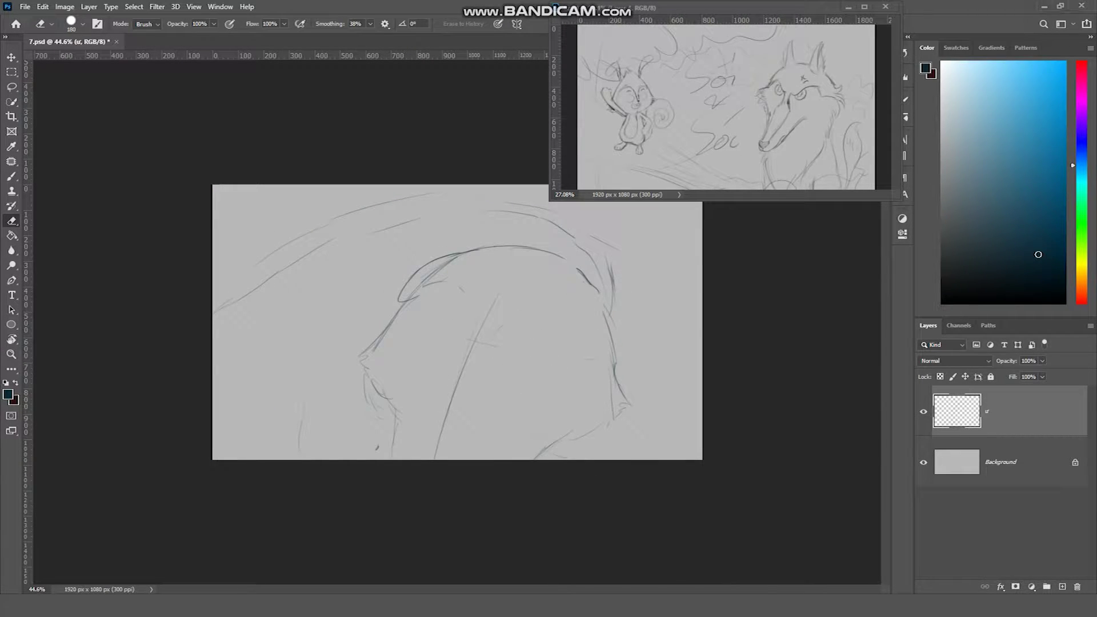
Erase the stray curve near the left ear, add lines to the right ear, and save.
{"action": "key", "text": "b"}
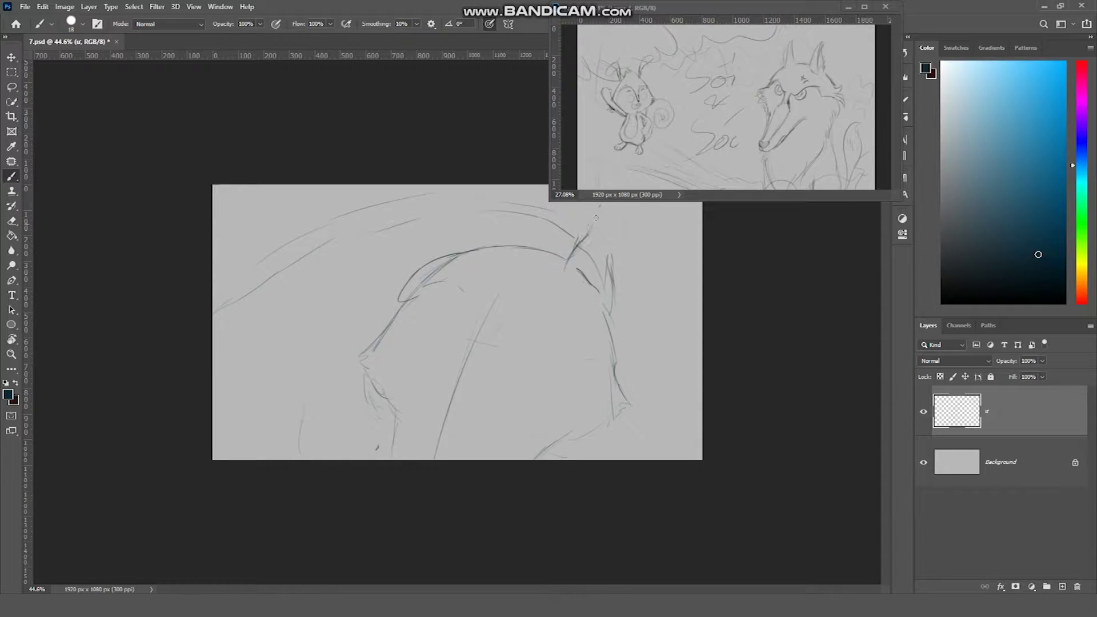
{"action": "key", "text": "e"}
{"action": "scroll", "coordinate": [518, 227], "scroll_direction": "down", "scroll_amount": 2}
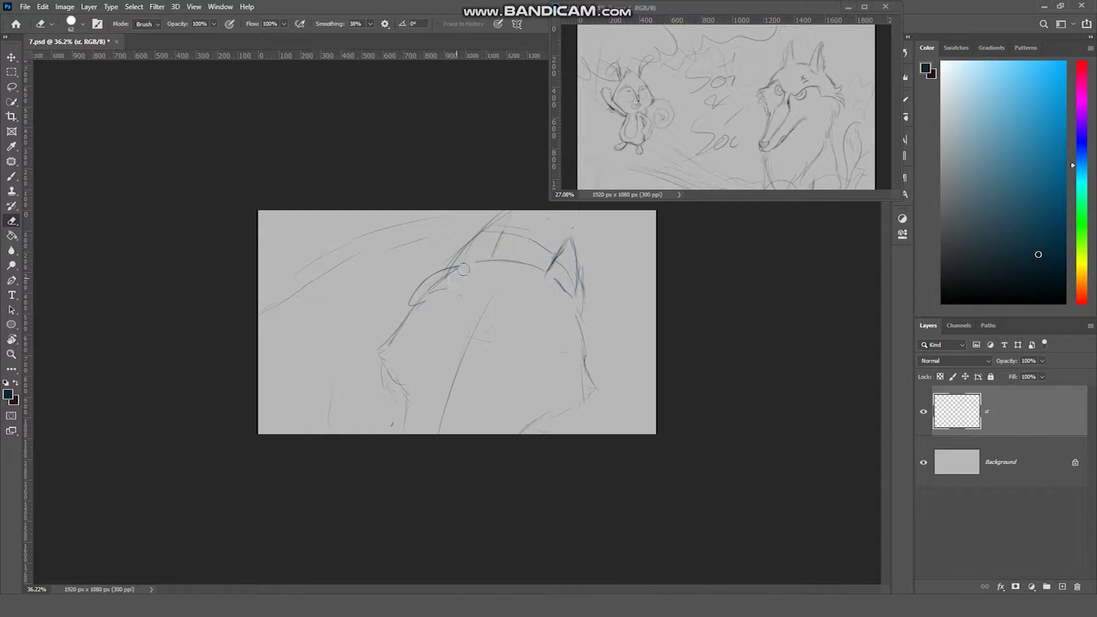
{"action": "left_click_drag", "start_coordinate": [464, 269], "coordinate": [415, 297]}
{"action": "key", "text": "b"}
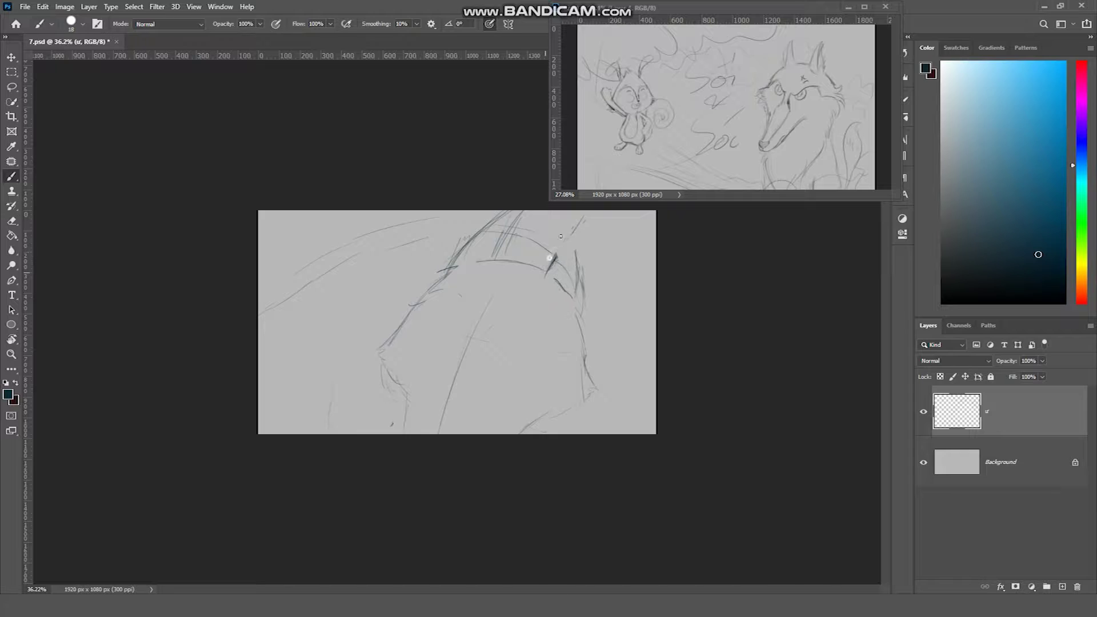
{"action": "mouse_move", "coordinate": [549, 268]}
{"action": "left_mouse_down"}
{"action": "mouse_move", "coordinate": [581, 219]}
{"action": "mouse_move", "coordinate": [576, 303]}
{"action": "left_mouse_up"}
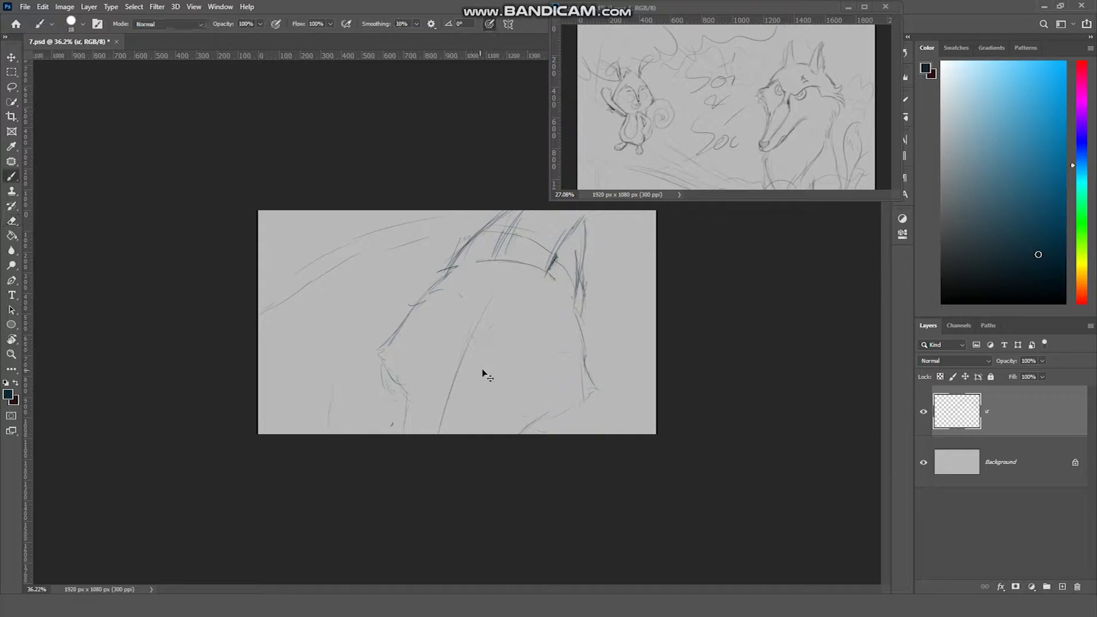
{"action": "key", "text": "ctrl+s"}
Draw the curved closed-eye strokes and lines along the lower face.
{"action": "scroll", "coordinate": [515, 324], "scroll_direction": "up", "scroll_amount": 2}
{"action": "left_click_drag", "start_coordinate": [478, 337], "coordinate": [428, 305]}
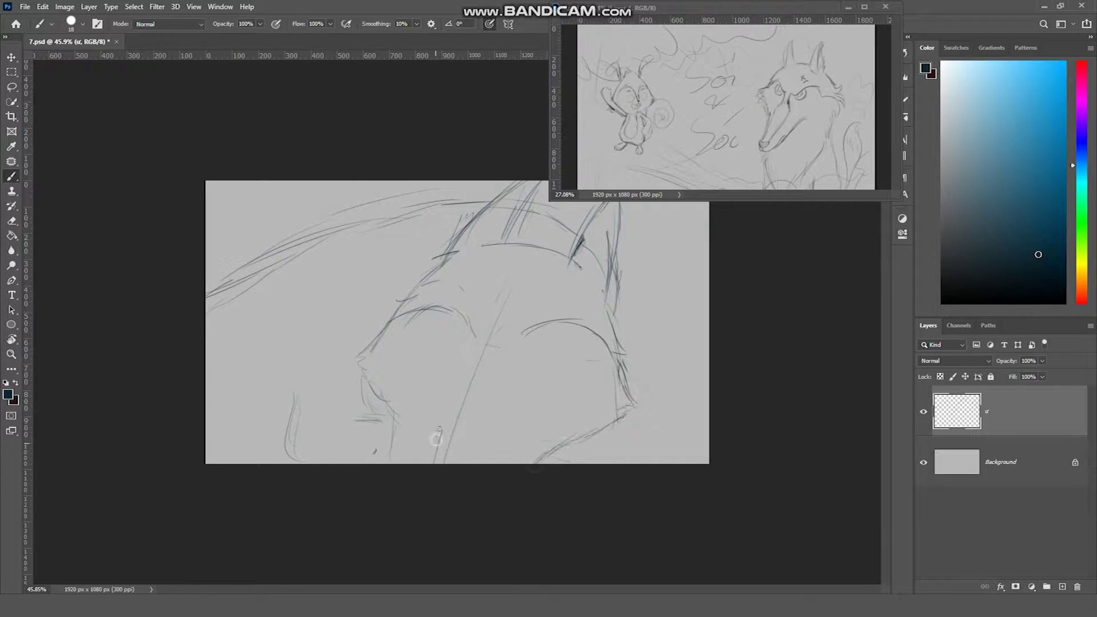
{"action": "left_click_drag", "start_coordinate": [452, 387], "coordinate": [426, 459]}
{"action": "left_click_drag", "start_coordinate": [406, 421], "coordinate": [408, 451]}
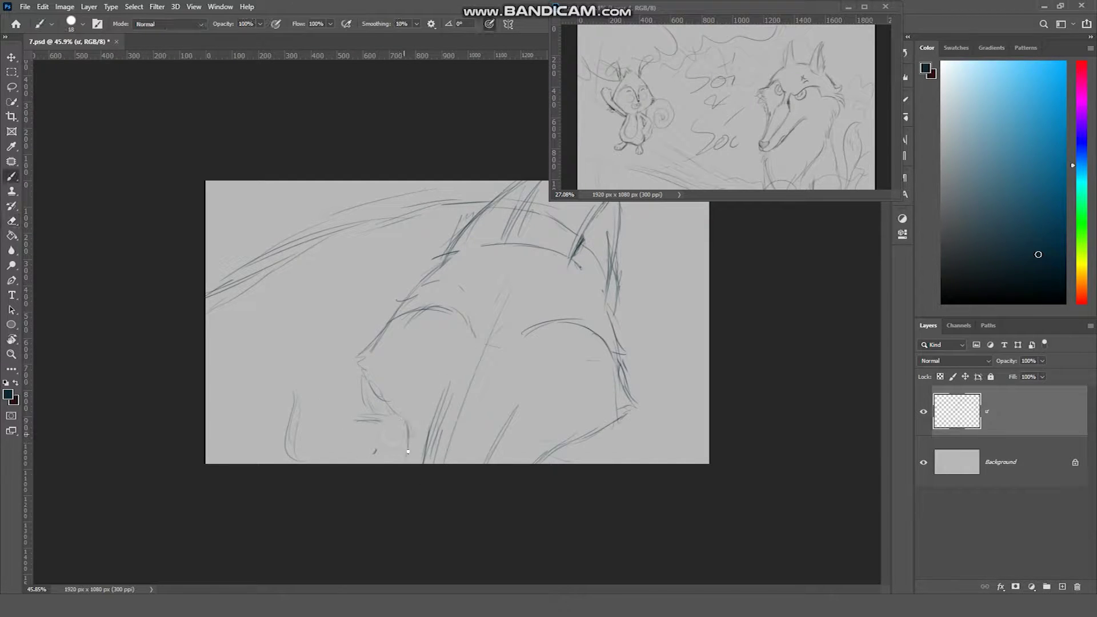
{"action": "left_click_drag", "start_coordinate": [571, 437], "coordinate": [538, 457]}
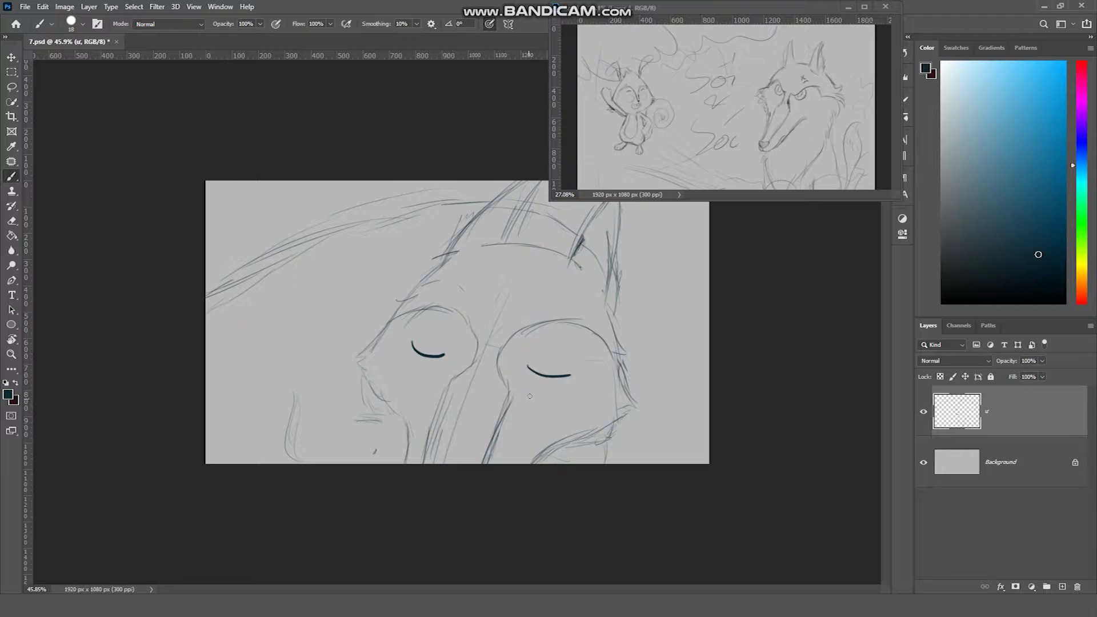
Shift the eye strokes right and down, then widen the whole sketch horizontally.
{"action": "key", "text": "v"}
{"action": "left_click_drag", "start_coordinate": [557, 370], "coordinate": [587, 399]}
{"action": "key", "text": "b"}
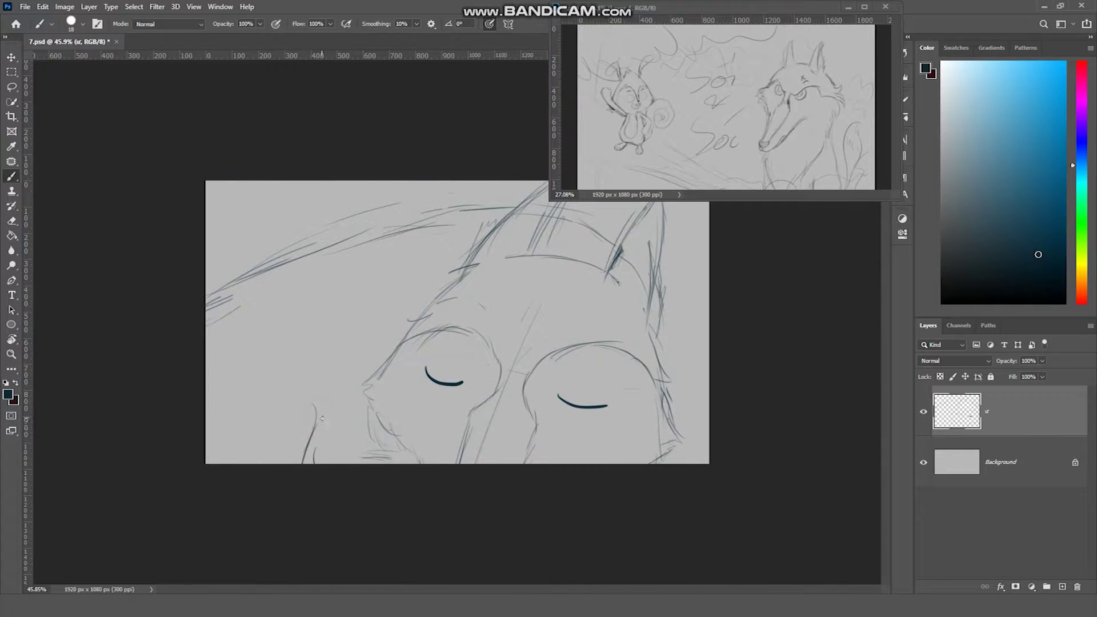
{"action": "key", "text": "ctrl+minus"}
{"action": "key", "text": "ctrl+t"}
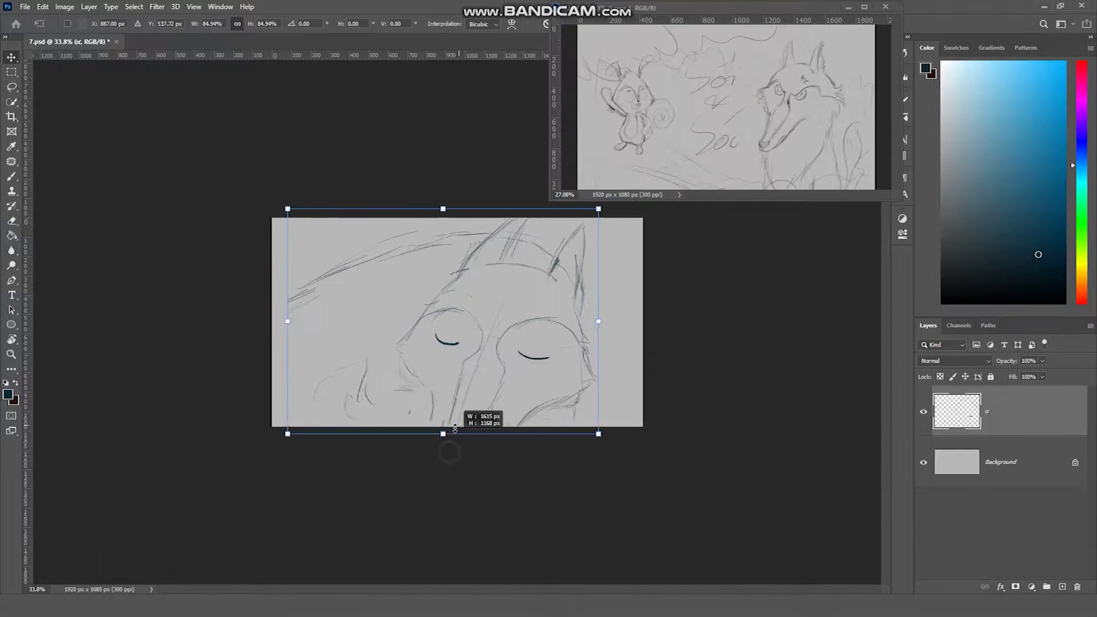
{"action": "left_click_drag", "start_coordinate": [606, 331], "coordinate": [632, 318]}
{"action": "key", "text": "Return"}
Try small marks near the left eye, undo them, and add a new empty layer on top.
{"action": "key", "text": "b"}
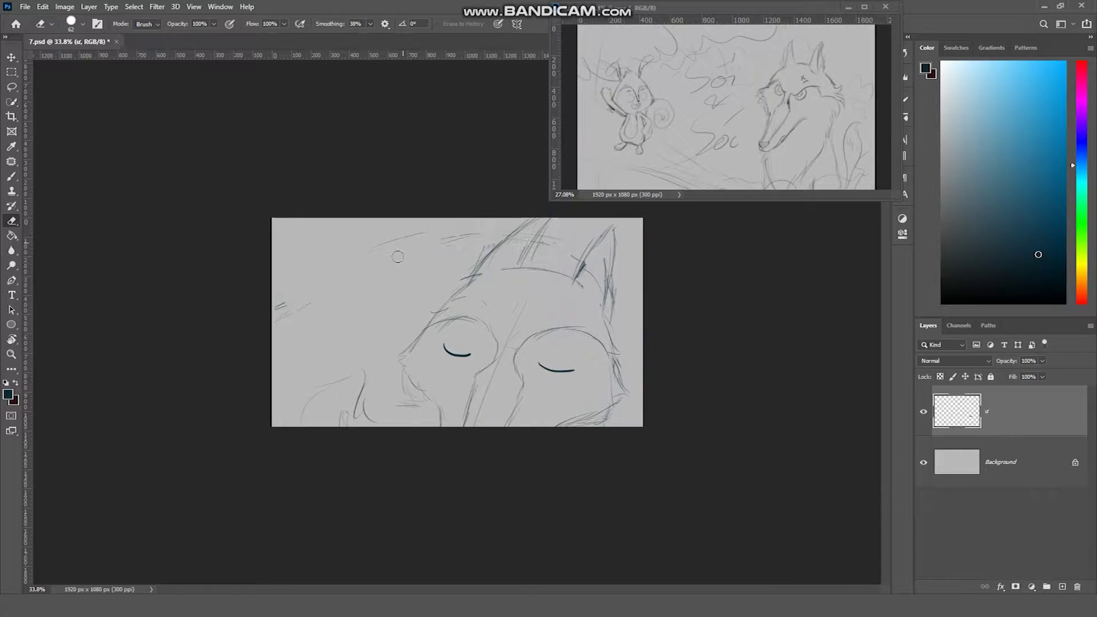
{"action": "left_click", "coordinate": [470, 355]}
{"action": "left_click_drag", "start_coordinate": [462, 327], "coordinate": [492, 346]}
{"action": "key", "text": "ctrl+z"}
{"action": "key", "text": "e"}
{"action": "key", "text": "b"}
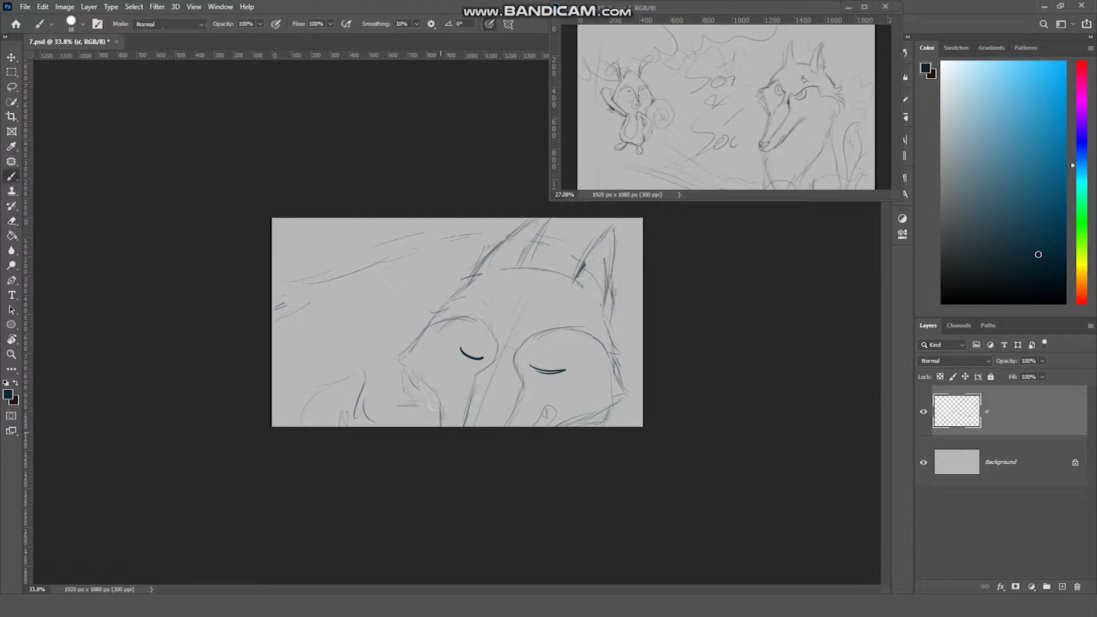
{"action": "scroll", "coordinate": [550, 241], "scroll_direction": "up", "scroll_amount": 1}
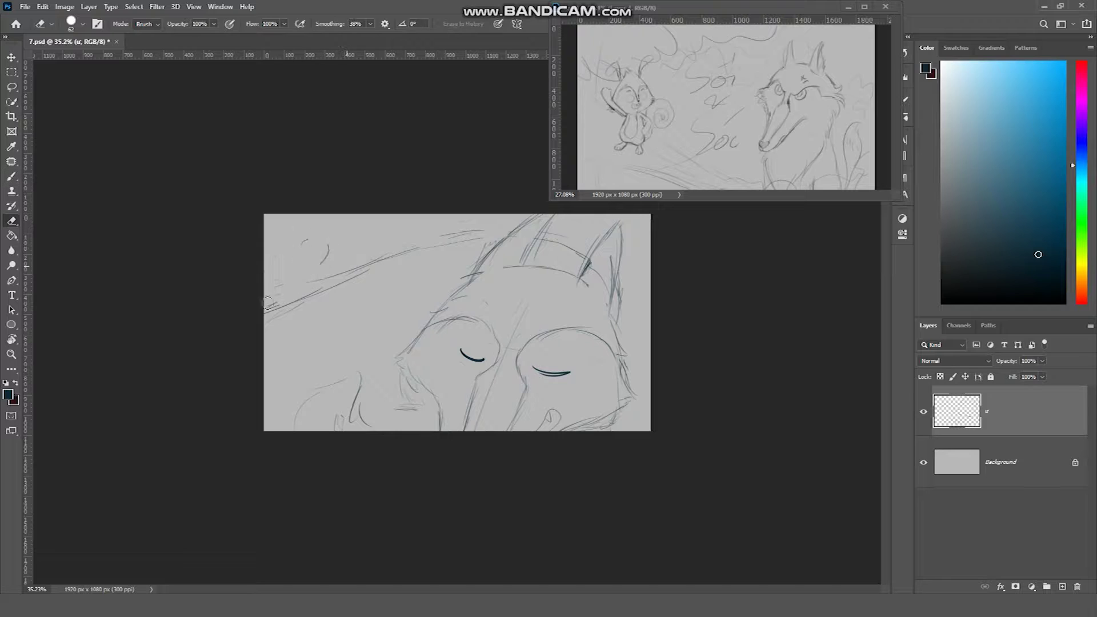
{"action": "key", "text": "v"}
{"action": "key", "text": "ctrl+shift+alt+n"}
{"action": "key", "text": "ctrl+plus"}
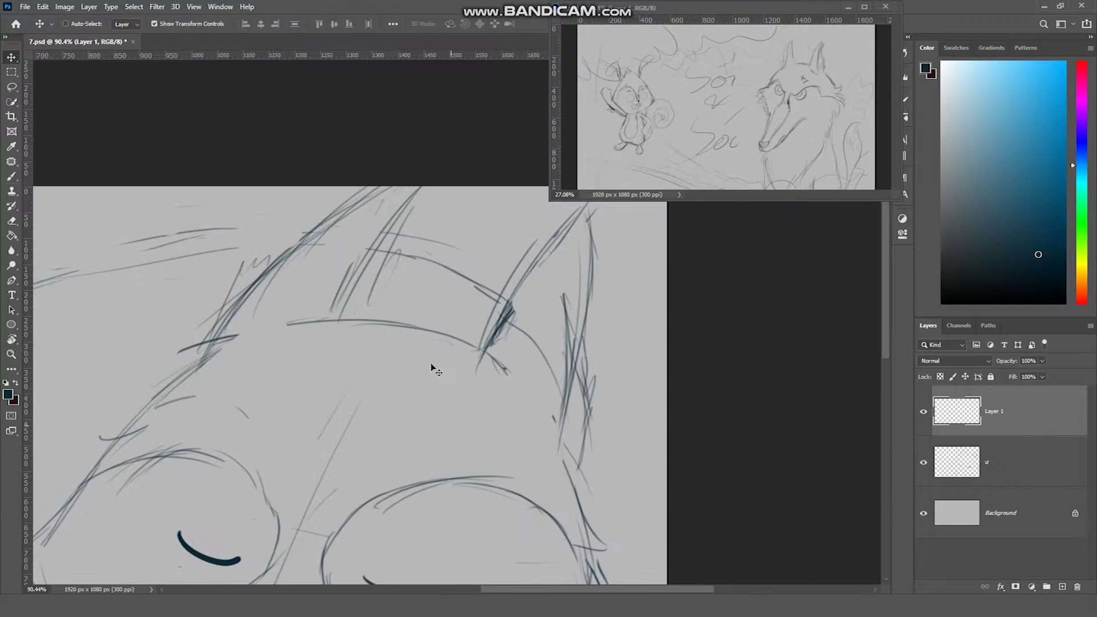
Zoom in on the wolf's face, switch to red, and discard a first squirrel oval.
{"action": "key", "text": "z"}
{"action": "key", "text": "x"}
{"action": "mouse_move", "coordinate": [432, 367]}
{"action": "left_mouse_down"}
{"action": "mouse_move", "coordinate": [553, 348]}
{"action": "mouse_move", "coordinate": [623, 418]}
{"action": "mouse_move", "coordinate": [598, 448]}
{"action": "left_mouse_up"}
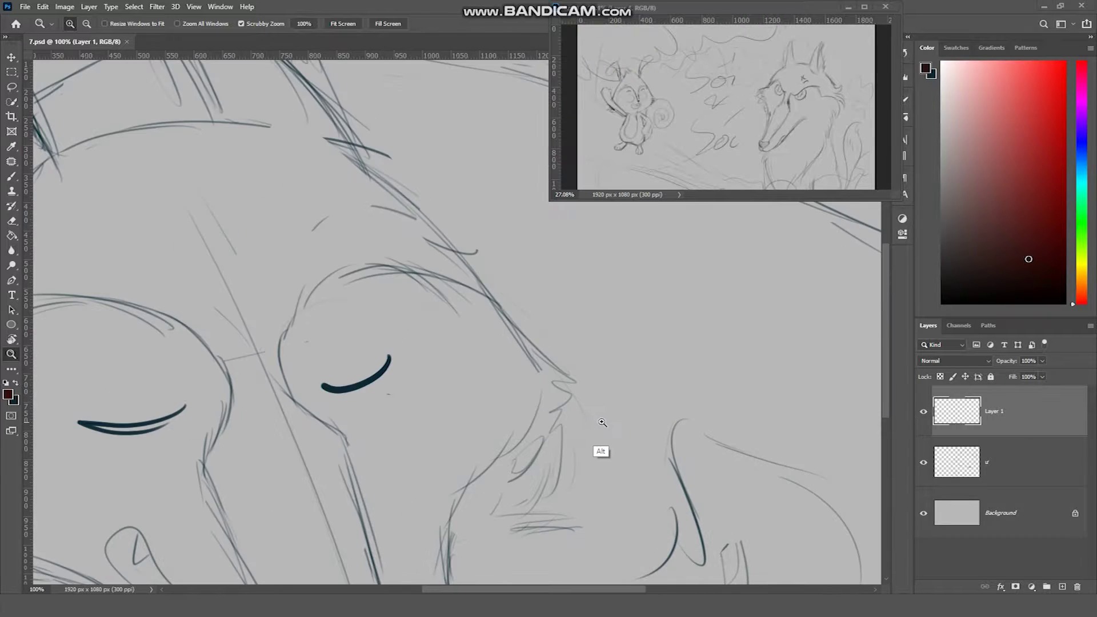
{"action": "key", "text": "b"}
{"action": "mouse_move", "coordinate": [380, 243]}
{"action": "left_mouse_down"}
{"action": "mouse_move", "coordinate": [394, 147]}
{"action": "mouse_move", "coordinate": [420, 116]}
{"action": "mouse_move", "coordinate": [343, 147]}
{"action": "left_mouse_up"}
{"action": "key", "text": "ctrl+z"}
{"action": "scroll", "coordinate": [427, 185], "scroll_direction": "up", "scroll_amount": 1}
{"action": "scroll", "coordinate": [419, 116], "scroll_direction": "up", "scroll_amount": 3}
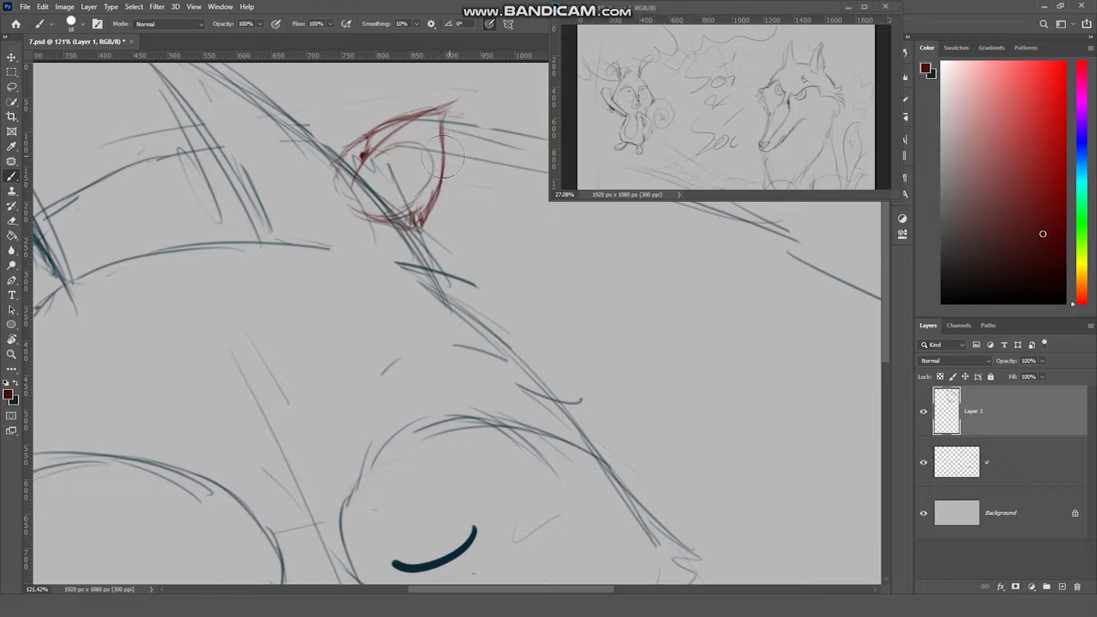
Sketch the squirrel's head, ear loop and body curve in red.
{"action": "left_click_drag", "start_coordinate": [418, 158], "coordinate": [401, 214]}
{"action": "scroll", "coordinate": [401, 215], "scroll_direction": "up", "scroll_amount": 1}
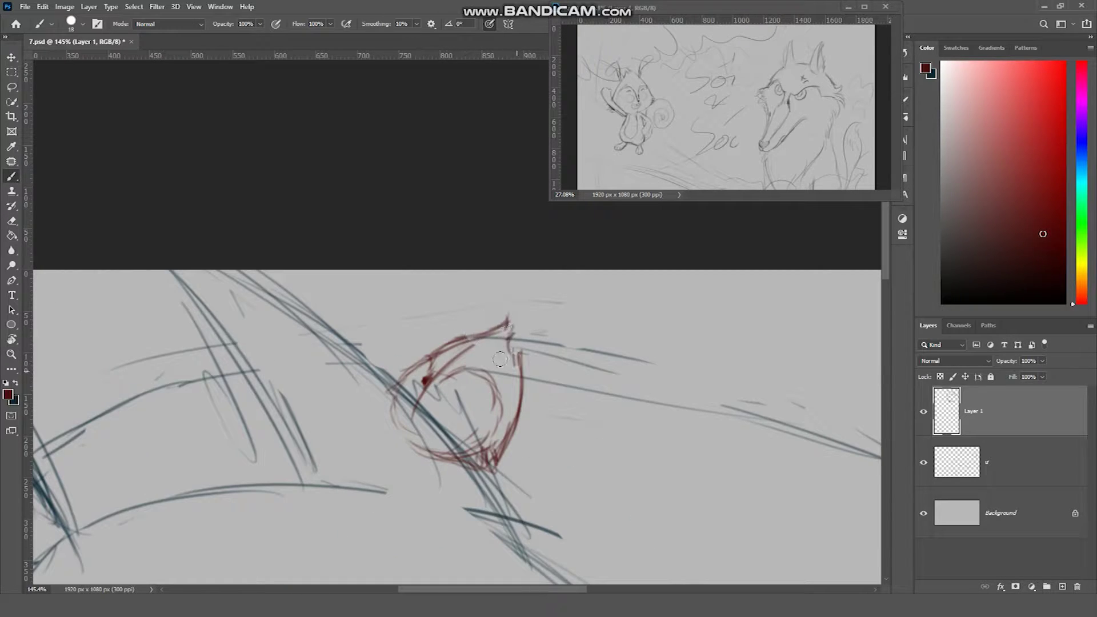
{"action": "left_click_drag", "start_coordinate": [502, 360], "coordinate": [507, 365]}
{"action": "left_click_drag", "start_coordinate": [494, 296], "coordinate": [556, 211]}
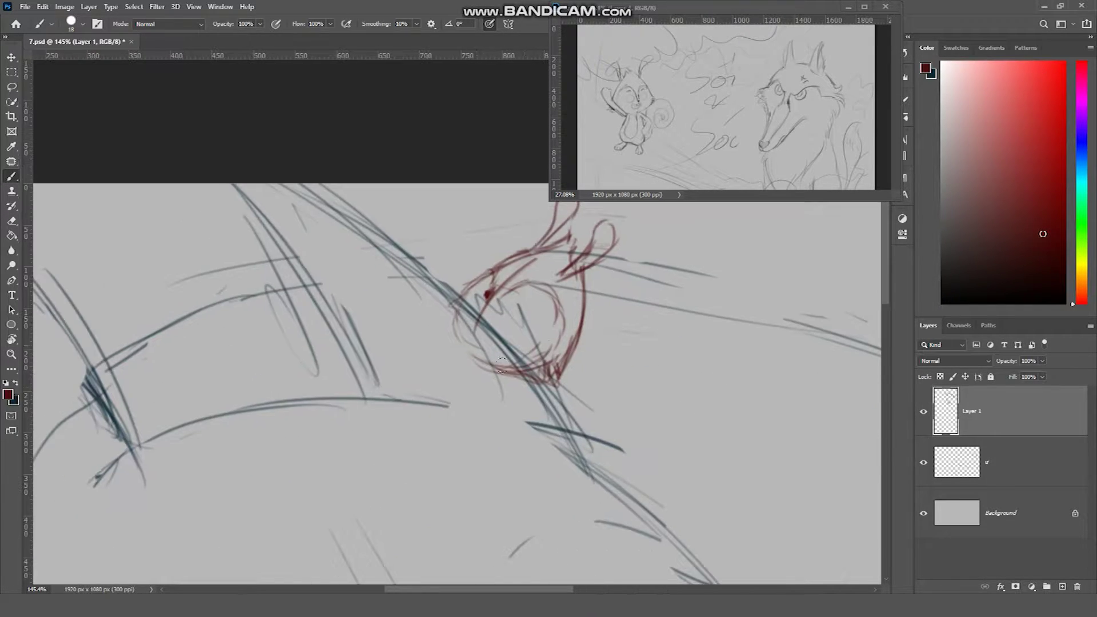
{"action": "left_click_drag", "start_coordinate": [456, 342], "coordinate": [476, 382]}
{"action": "key", "text": "ctrl+z"}
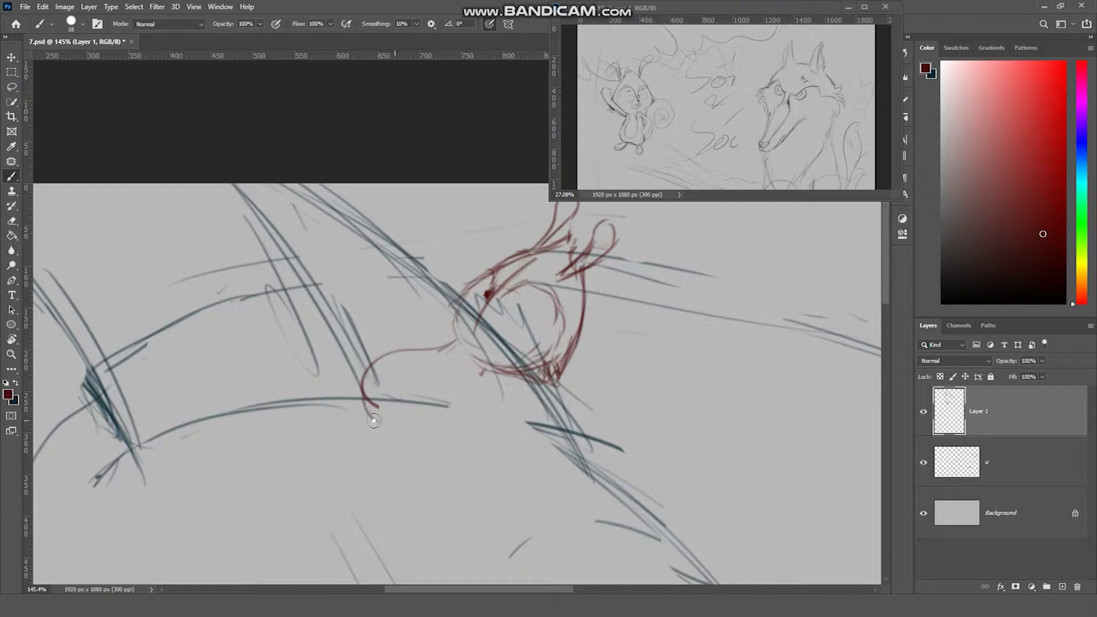
{"action": "left_click_drag", "start_coordinate": [365, 388], "coordinate": [404, 437]}
{"action": "mouse_move", "coordinate": [487, 369]}
{"action": "left_mouse_down"}
{"action": "mouse_move", "coordinate": [409, 439]}
{"action": "mouse_move", "coordinate": [588, 435]}
{"action": "mouse_move", "coordinate": [617, 355]}
{"action": "left_mouse_up"}
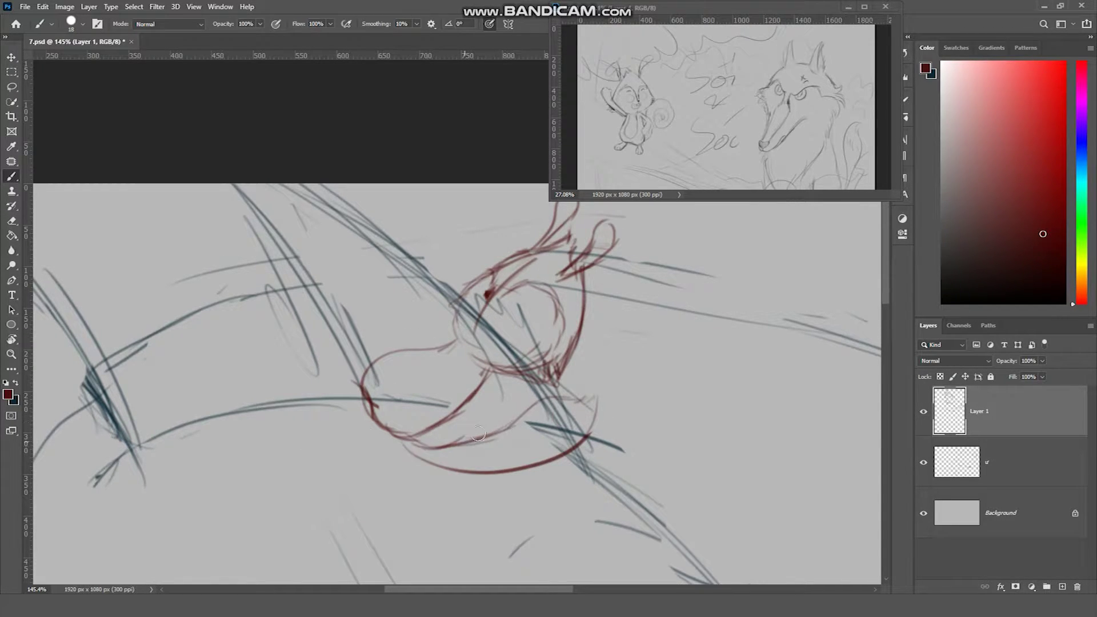
{"action": "key", "text": "ctrl+z"}
Add the squirrel's limbs, side loop, body outline and head details in red.
{"action": "left_click_drag", "start_coordinate": [375, 405], "coordinate": [403, 437]}
{"action": "left_click_drag", "start_coordinate": [364, 386], "coordinate": [340, 345]}
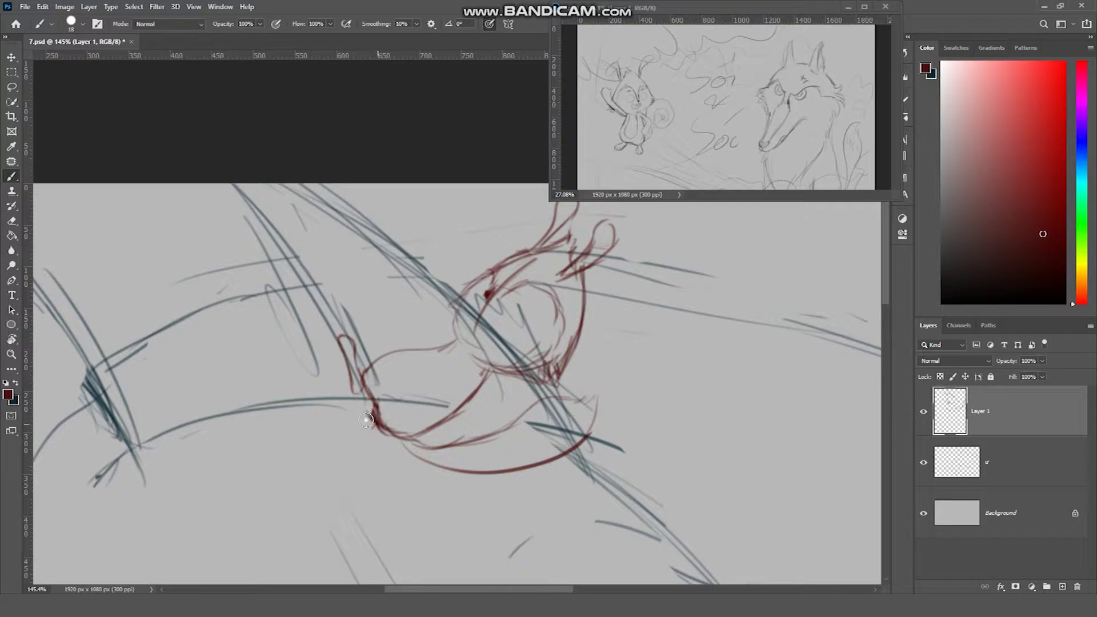
{"action": "left_click_drag", "start_coordinate": [365, 420], "coordinate": [327, 419]}
{"action": "key", "text": "e"}
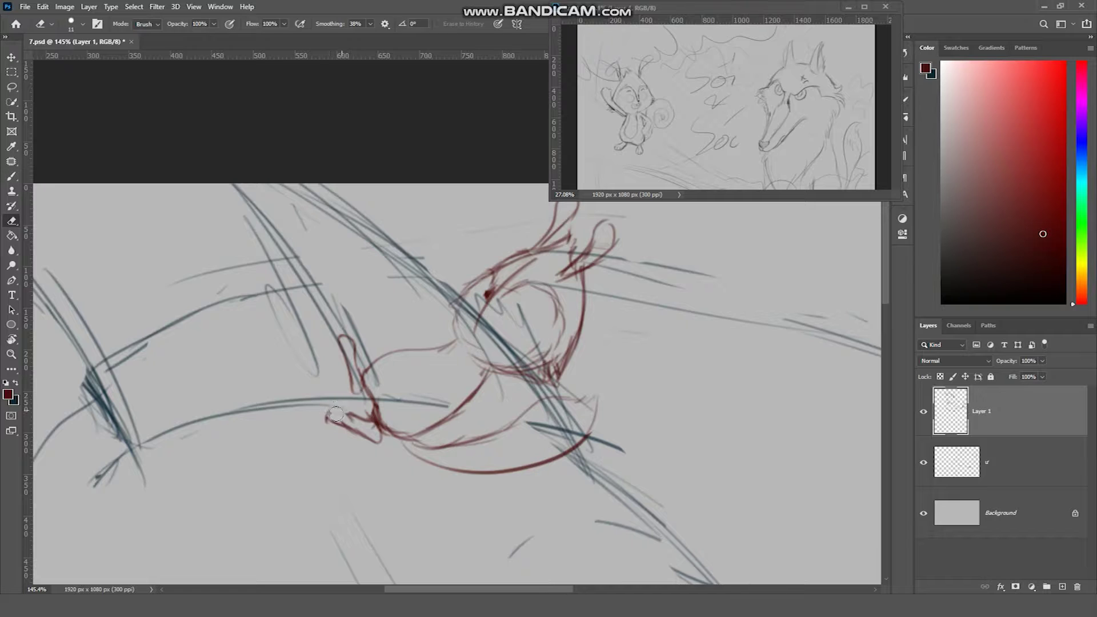
{"action": "key", "text": "b"}
{"action": "left_click_drag", "start_coordinate": [363, 378], "coordinate": [377, 407]}
{"action": "mouse_move", "coordinate": [456, 344]}
{"action": "left_mouse_down"}
{"action": "mouse_move", "coordinate": [455, 379]}
{"action": "mouse_move", "coordinate": [420, 425]}
{"action": "left_mouse_up"}
{"action": "left_click_drag", "start_coordinate": [457, 349], "coordinate": [407, 261]}
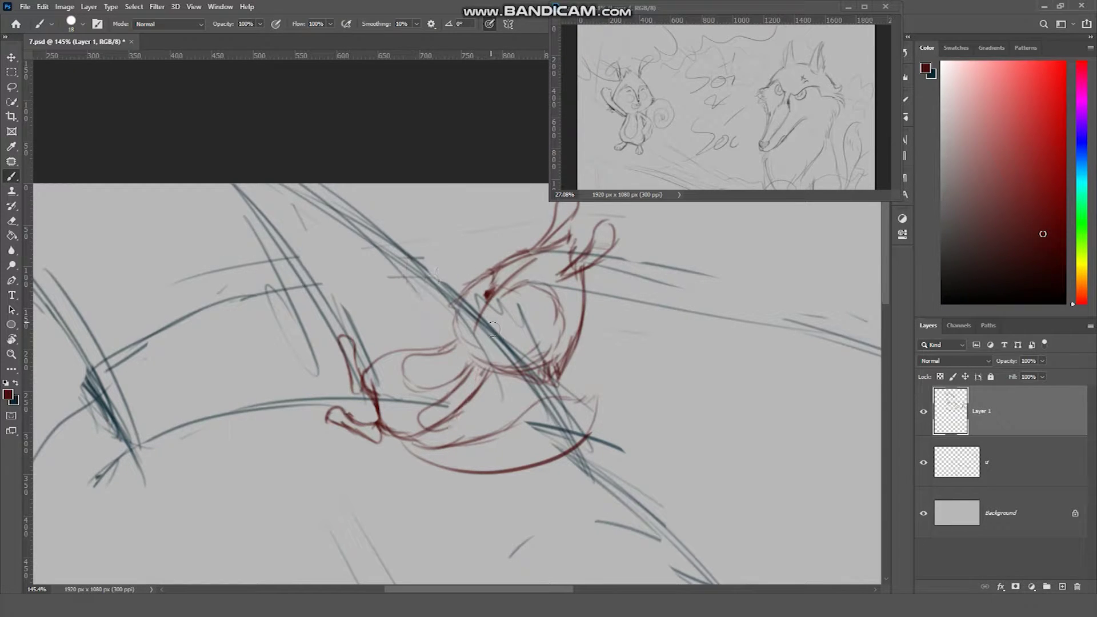
{"action": "mouse_move", "coordinate": [480, 364]}
{"action": "left_mouse_down"}
{"action": "mouse_move", "coordinate": [437, 262]}
{"action": "mouse_move", "coordinate": [443, 326]}
{"action": "left_mouse_up"}
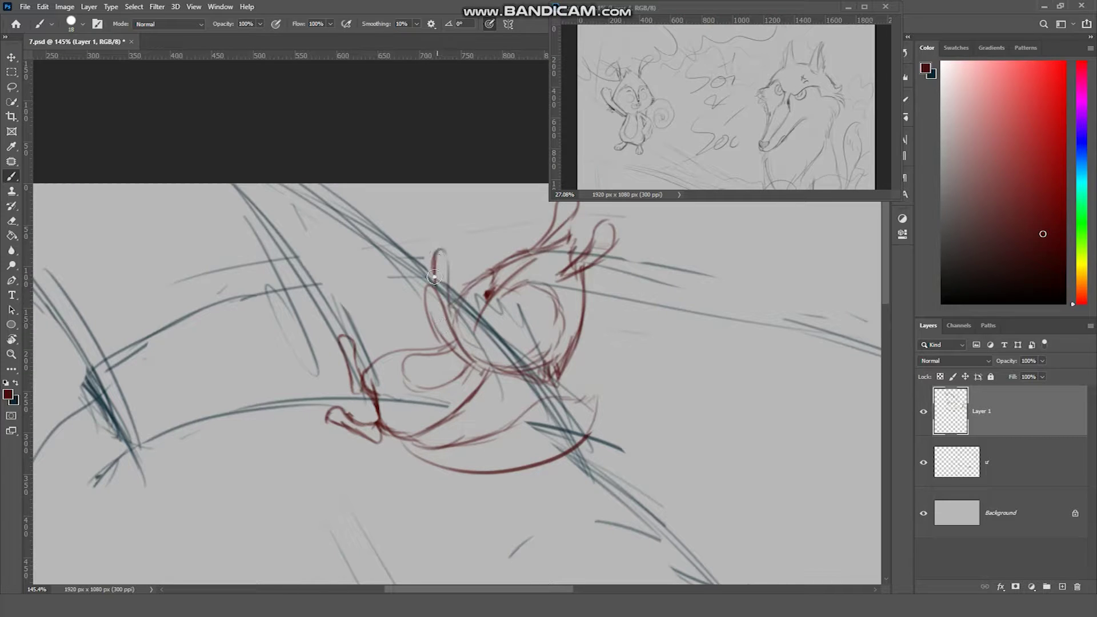
{"action": "left_click_drag", "start_coordinate": [520, 305], "coordinate": [503, 293]}
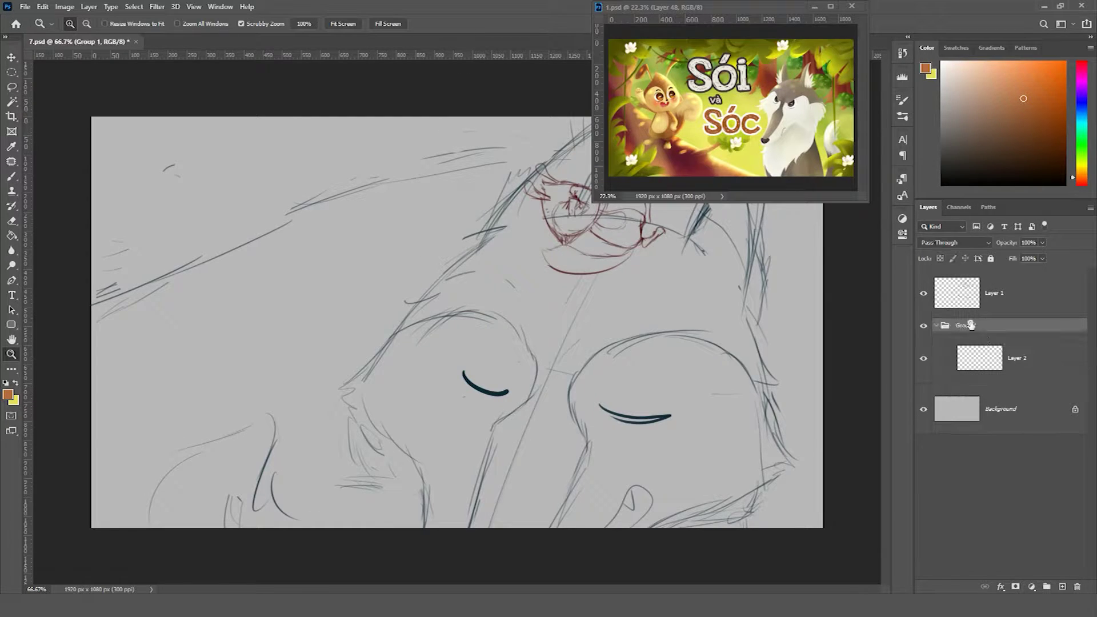
Fill the Background layer with yellow and rename the wolf group to 'soi'.
{"action": "left_click", "coordinate": [983, 408]}
{"action": "key", "text": "v"}
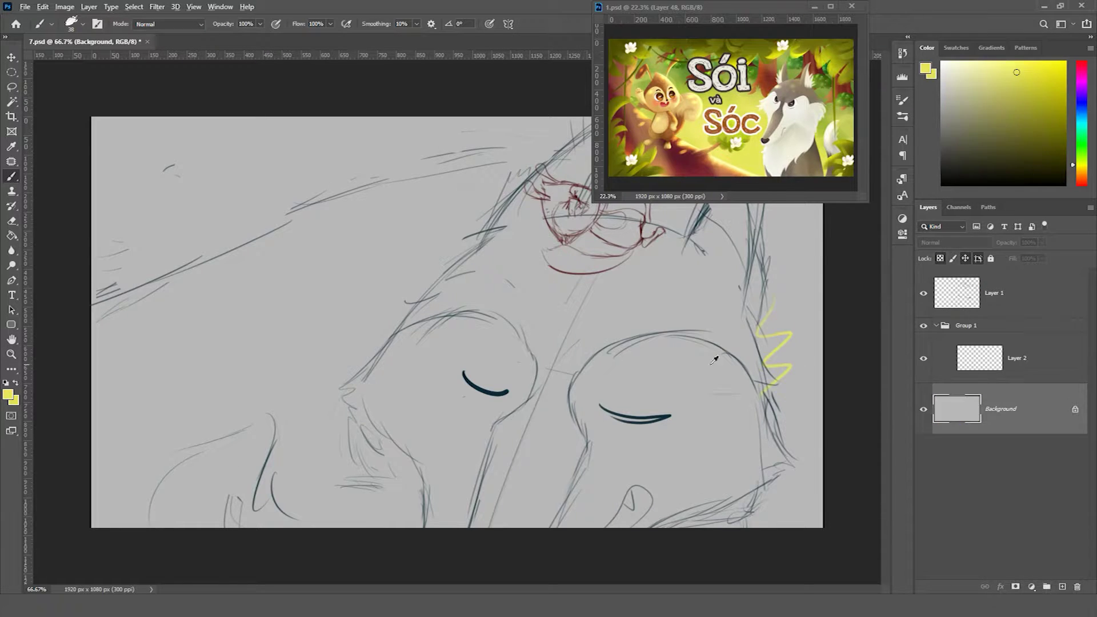
{"action": "key", "text": "alt+BackSpace"}
{"action": "double_click", "coordinate": [974, 325]}
{"action": "key", "text": "Return"}
On Layer 2, paint grey down the head's left side and along the face bottom.
{"action": "key", "text": "b"}
{"action": "left_click", "coordinate": [980, 358]}
{"action": "scroll", "coordinate": [457, 343], "scroll_direction": "down", "scroll_amount": 2}
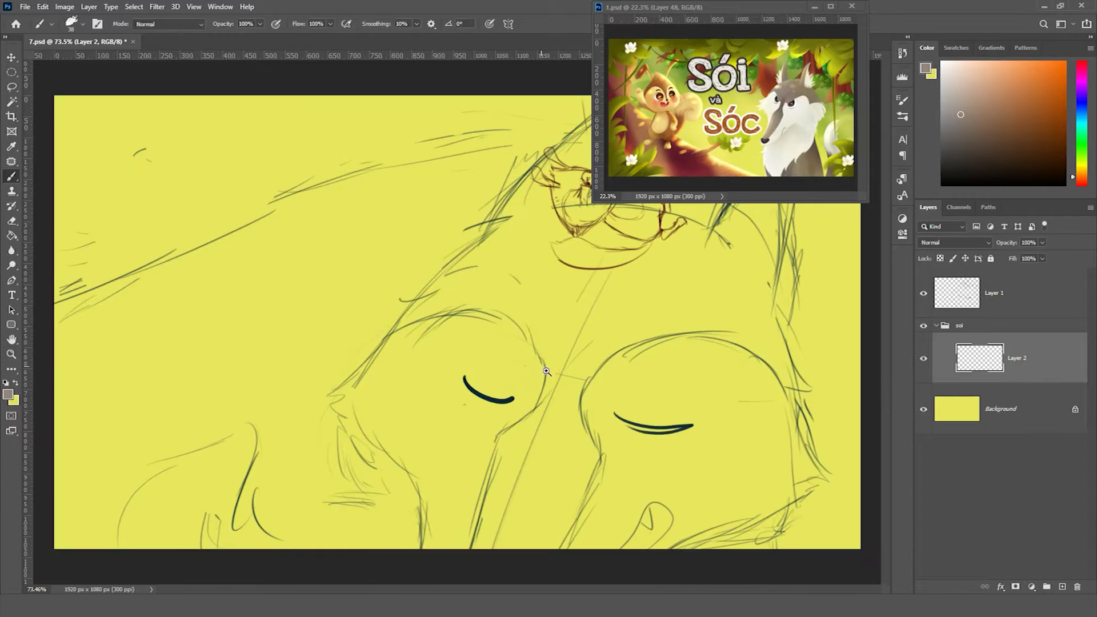
{"action": "mouse_move", "coordinate": [490, 264]}
{"action": "left_mouse_down"}
{"action": "mouse_move", "coordinate": [521, 250]}
{"action": "mouse_move", "coordinate": [354, 389]}
{"action": "left_mouse_up"}
{"action": "key", "text": "ctrl+z"}
{"action": "key", "text": "bracketleft"}
{"action": "key", "text": "bracketleft"}
{"action": "key", "text": "bracketleft"}
{"action": "scroll", "coordinate": [400, 365], "scroll_direction": "up", "scroll_amount": 2}
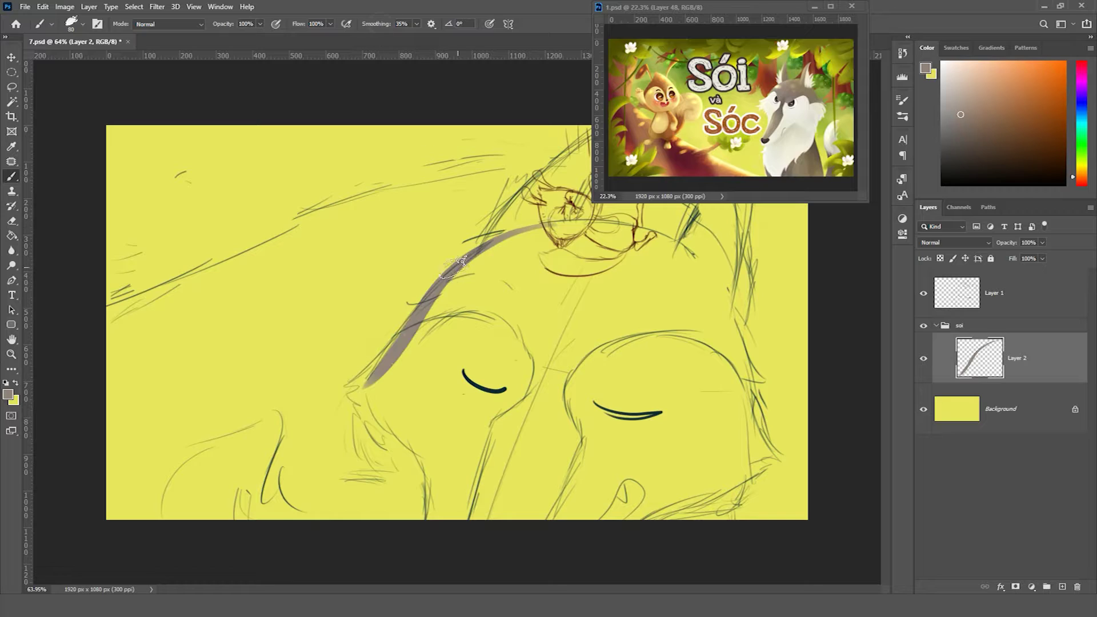
{"action": "mouse_move", "coordinate": [392, 354]}
{"action": "left_mouse_down"}
{"action": "mouse_move", "coordinate": [338, 396]}
{"action": "mouse_move", "coordinate": [409, 443]}
{"action": "mouse_move", "coordinate": [433, 517]}
{"action": "left_mouse_up"}
{"action": "mouse_move", "coordinate": [371, 437]}
{"action": "left_mouse_down"}
{"action": "mouse_move", "coordinate": [404, 444]}
{"action": "mouse_move", "coordinate": [332, 400]}
{"action": "mouse_move", "coordinate": [437, 517]}
{"action": "mouse_move", "coordinate": [708, 457]}
{"action": "mouse_move", "coordinate": [572, 483]}
{"action": "mouse_move", "coordinate": [605, 480]}
{"action": "mouse_move", "coordinate": [577, 458]}
{"action": "left_mouse_up"}
With a smaller brush, paint grey down the right cheek, lower jaw and top of head.
{"action": "left_click_drag", "start_coordinate": [575, 164], "coordinate": [359, 200]}
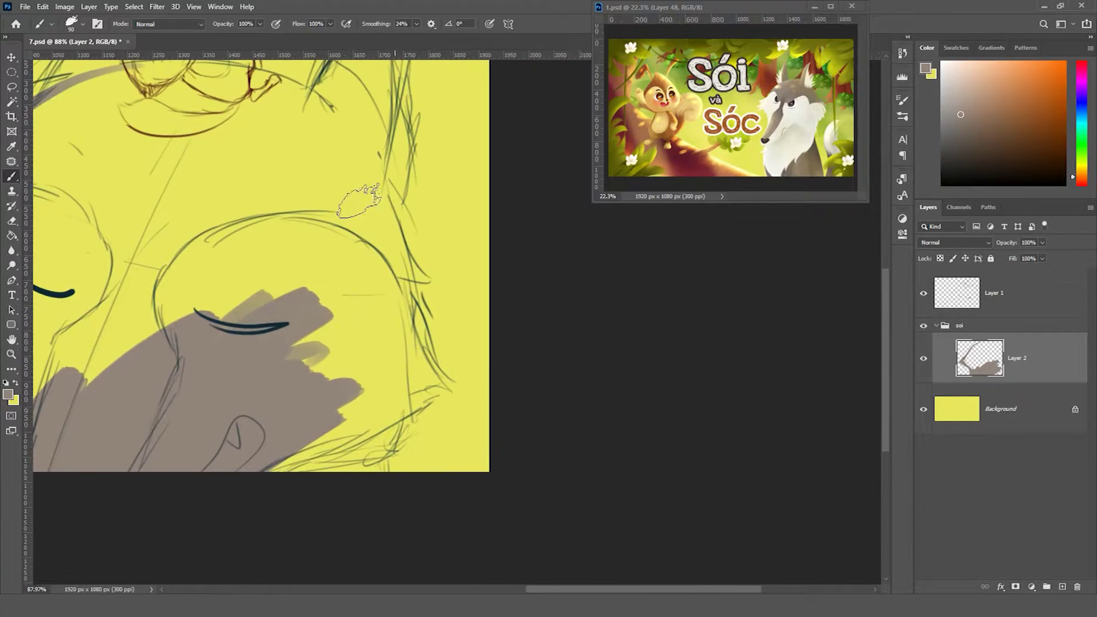
{"action": "mouse_move", "coordinate": [357, 163]}
{"action": "left_mouse_down"}
{"action": "mouse_move", "coordinate": [452, 383]}
{"action": "mouse_move", "coordinate": [400, 268]}
{"action": "left_mouse_up"}
{"action": "key", "text": "bracketleft"}
{"action": "key", "text": "bracketleft"}
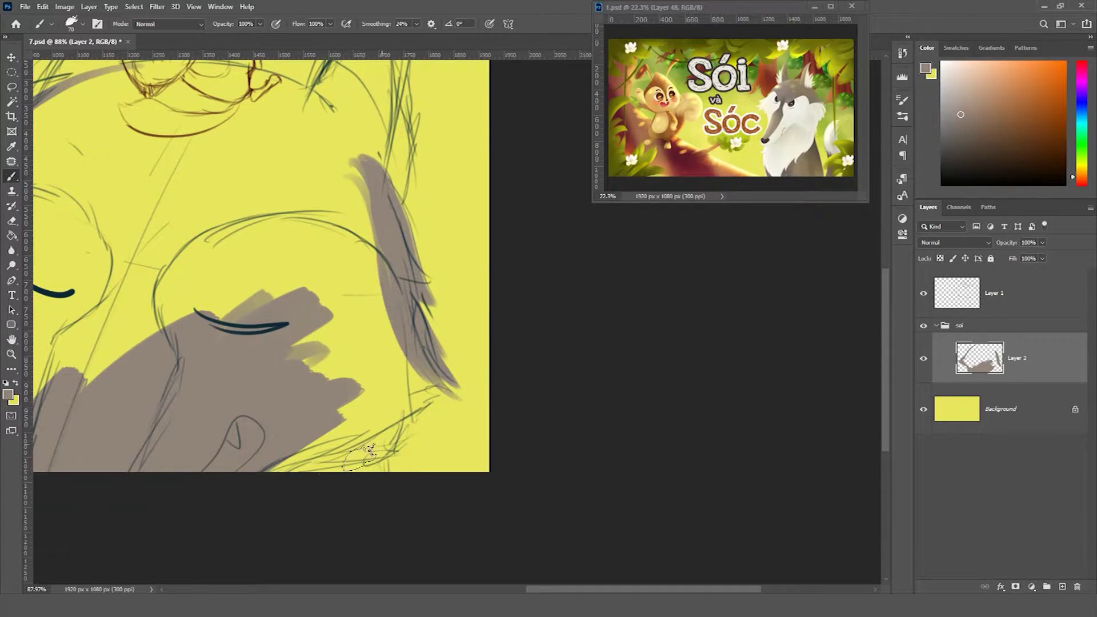
{"action": "key", "text": "bracketleft"}
{"action": "left_click_drag", "start_coordinate": [343, 413], "coordinate": [434, 428]}
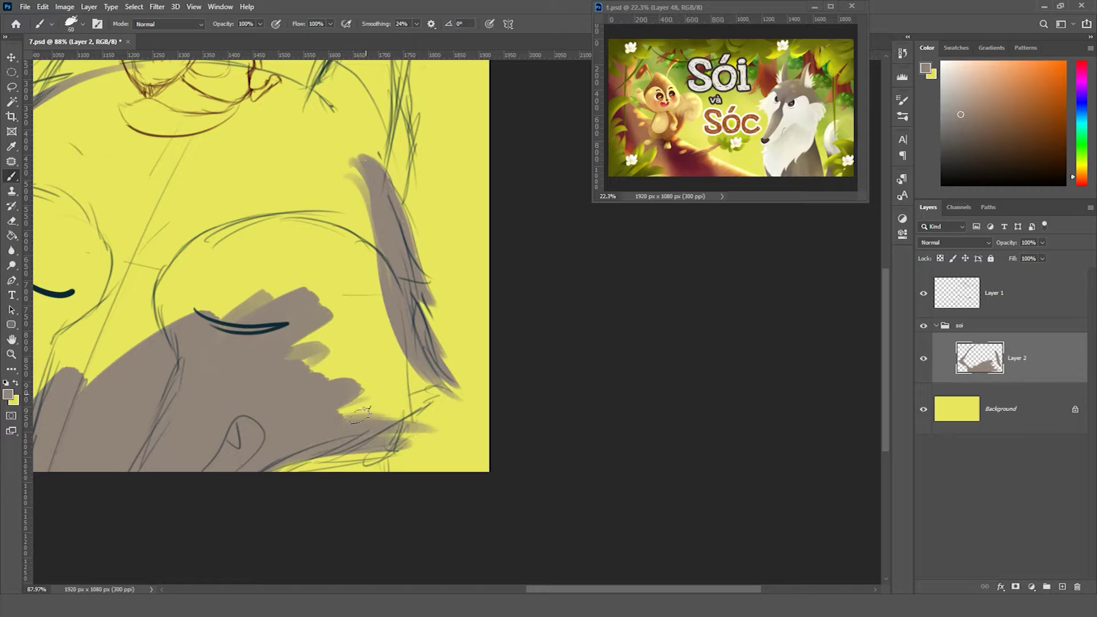
{"action": "mouse_move", "coordinate": [360, 414]}
{"action": "left_mouse_down"}
{"action": "mouse_move", "coordinate": [452, 395]}
{"action": "mouse_move", "coordinate": [343, 423]}
{"action": "left_mouse_up"}
{"action": "scroll", "coordinate": [400, 400], "scroll_direction": "down", "scroll_amount": 3}
{"action": "left_click_drag", "start_coordinate": [498, 269], "coordinate": [665, 266]}
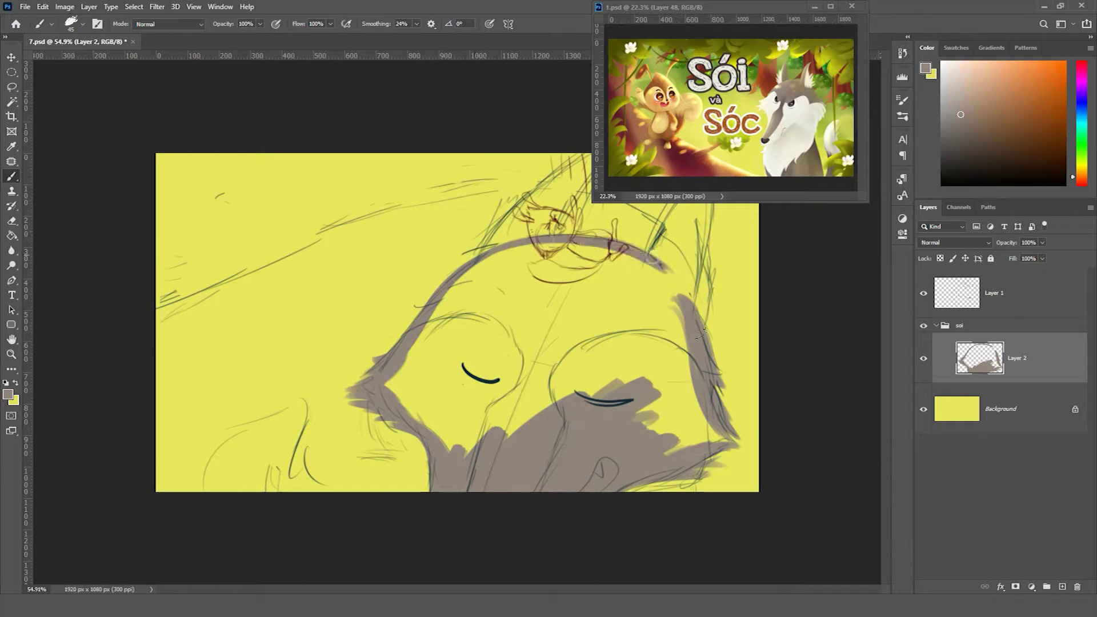
Lasso-fill the enclosed head interior with flat grey.
{"action": "key", "text": "g"}
{"action": "left_click", "coordinate": [398, 373]}
{"action": "key", "text": "b"}
{"action": "scroll", "coordinate": [462, 319], "scroll_direction": "up", "scroll_amount": 1}
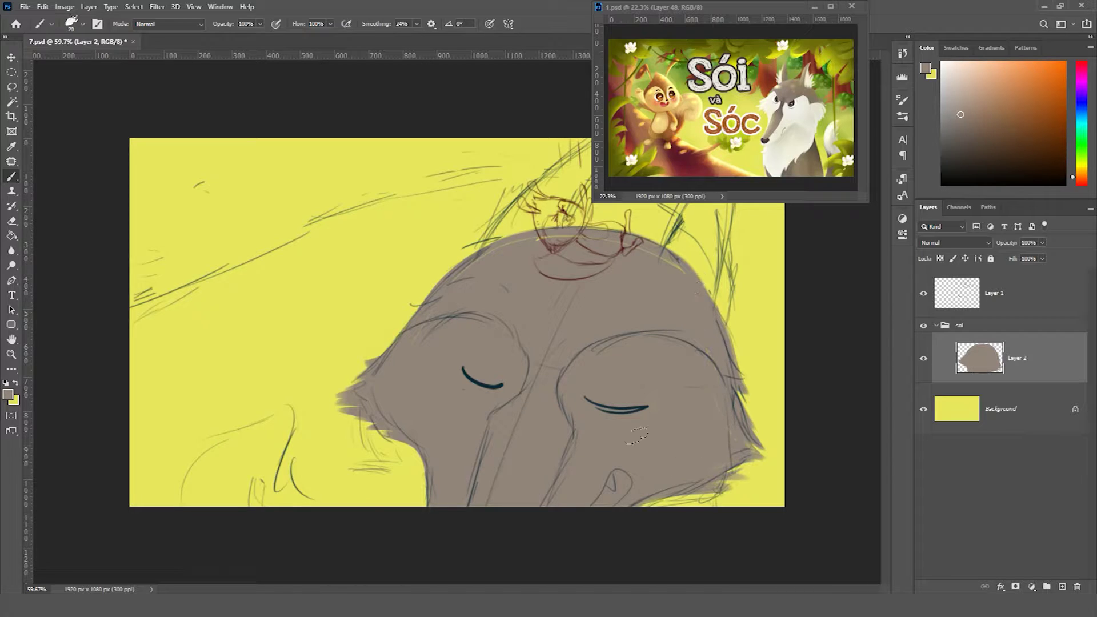
{"action": "scroll", "coordinate": [665, 259], "scroll_direction": "down", "scroll_amount": 2}
Add a layer clipped to the grey head and paint white strokes on the muzzle.
{"action": "key", "text": "ctrl+shift+alt+n"}
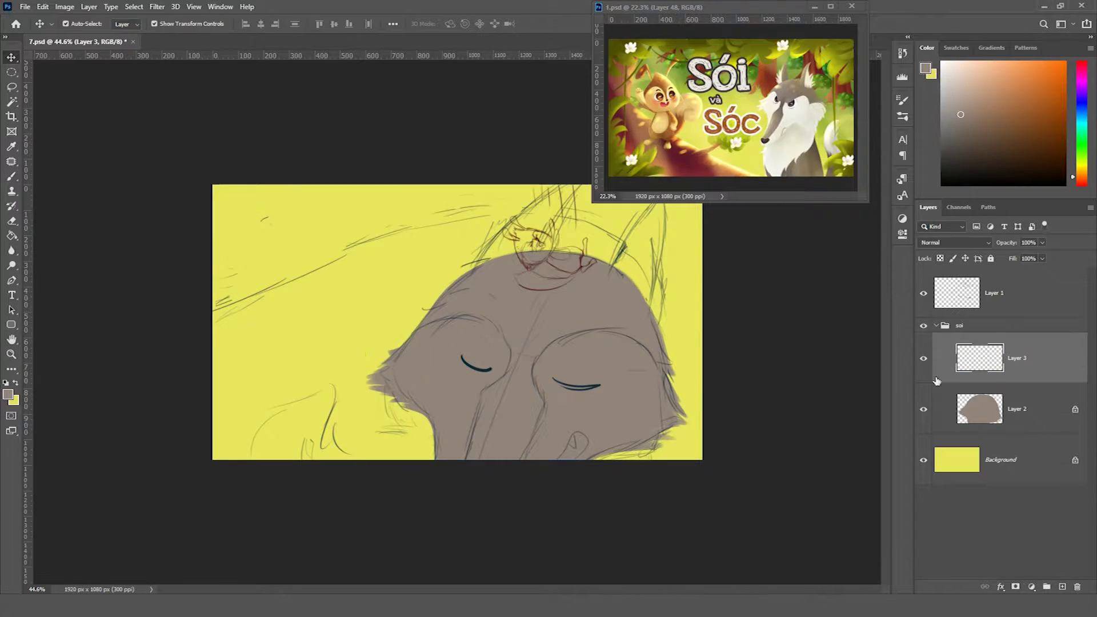
{"action": "key", "text": "ctrl+alt+g"}
{"action": "scroll", "coordinate": [552, 403], "scroll_direction": "up", "scroll_amount": 2}
{"action": "left_click_drag", "start_coordinate": [597, 440], "coordinate": [548, 529]}
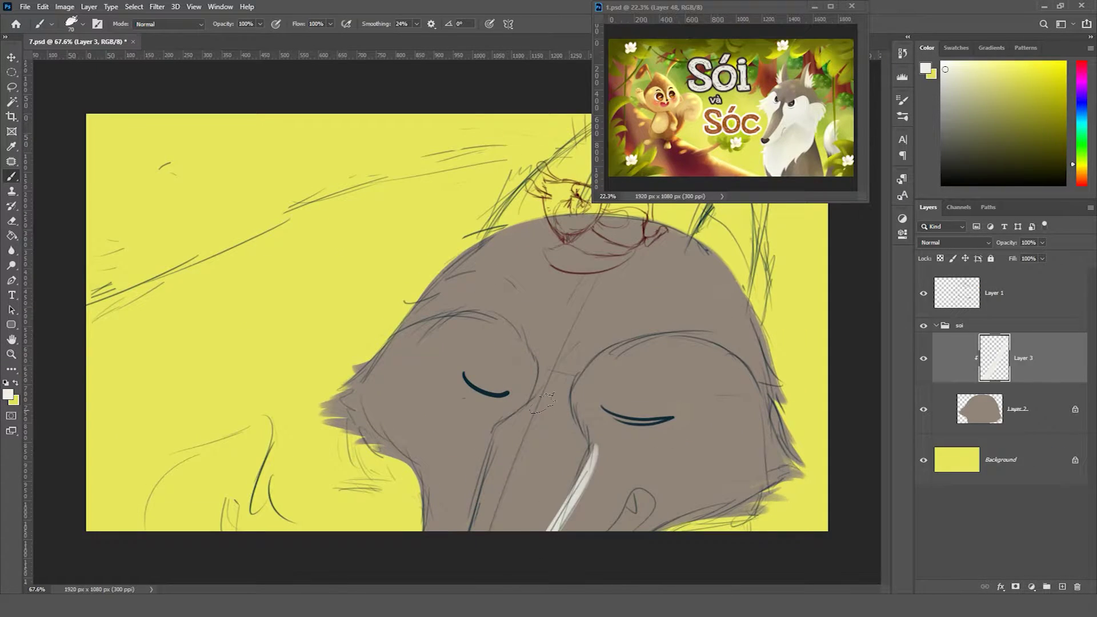
{"action": "scroll", "coordinate": [547, 529], "scroll_direction": "up", "scroll_amount": 1}
{"action": "mouse_move", "coordinate": [302, 292]}
{"action": "left_mouse_down"}
{"action": "mouse_move", "coordinate": [282, 450]}
{"action": "mouse_move", "coordinate": [467, 364]}
{"action": "mouse_move", "coordinate": [357, 295]}
{"action": "left_mouse_up"}
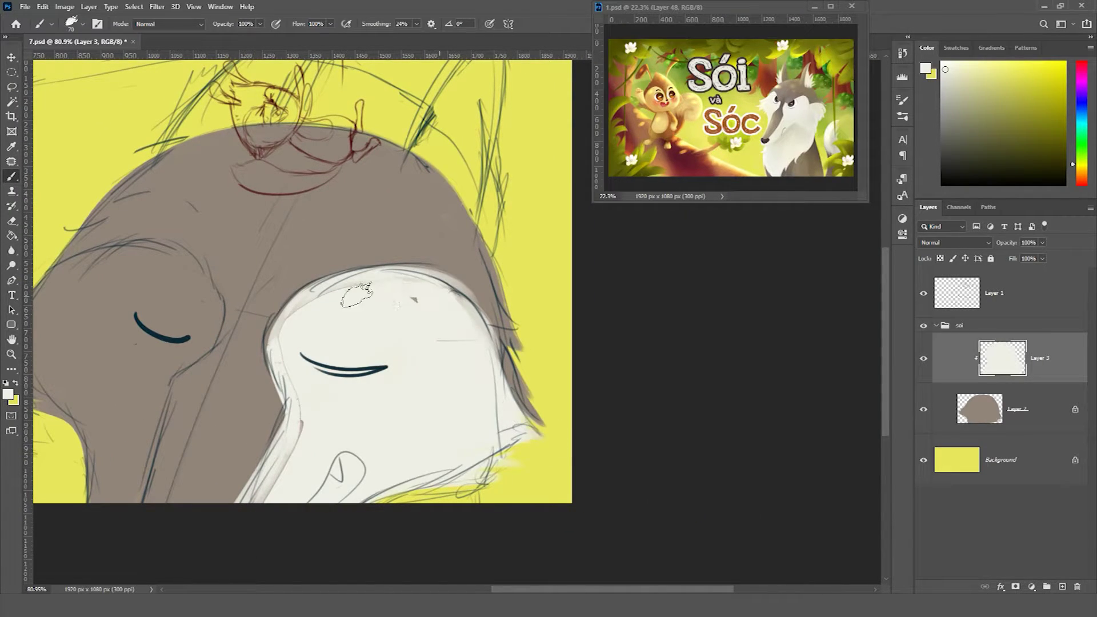
Paint more white fur along the muzzle's edges and undo an accidental head shift.
{"action": "mouse_move", "coordinate": [426, 296]}
{"action": "left_mouse_down"}
{"action": "mouse_move", "coordinate": [274, 322]}
{"action": "mouse_move", "coordinate": [283, 357]}
{"action": "mouse_move", "coordinate": [297, 286]}
{"action": "mouse_move", "coordinate": [345, 449]}
{"action": "mouse_move", "coordinate": [400, 356]}
{"action": "mouse_move", "coordinate": [337, 508]}
{"action": "left_mouse_up"}
{"action": "left_click_drag", "start_coordinate": [371, 503], "coordinate": [269, 409]}
{"action": "left_click_drag", "start_coordinate": [303, 263], "coordinate": [263, 457]}
{"action": "key", "text": "v"}
{"action": "left_click", "coordinate": [484, 368]}
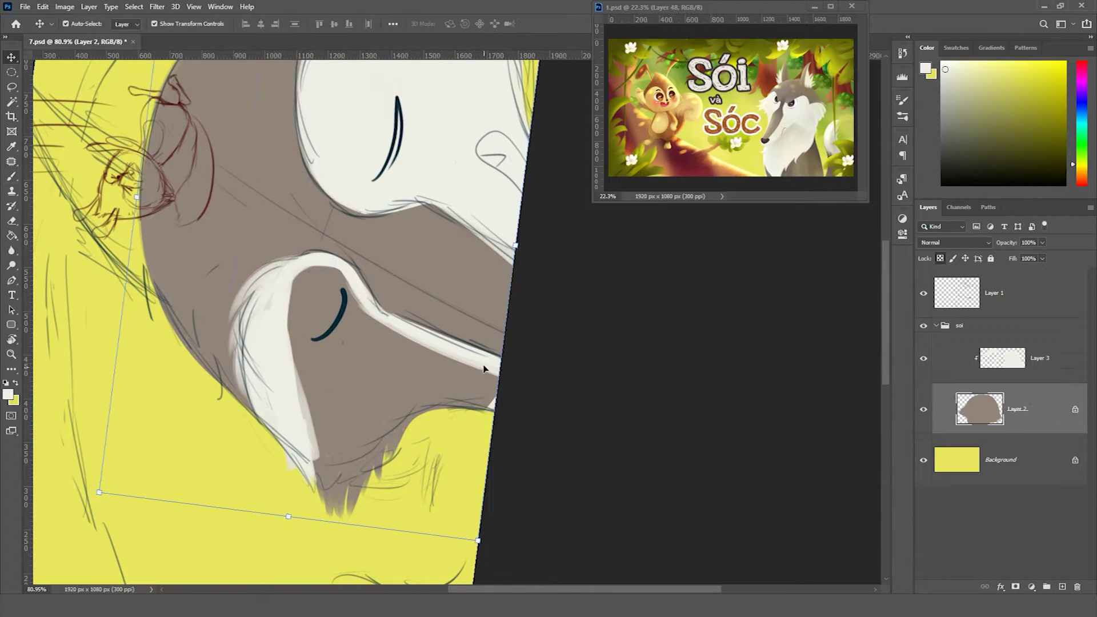
{"action": "key", "text": "ctrl+z"}
Reset the view rotation, add a layer below the head, and sample the grey-brown fur colour.
{"action": "key", "text": "b"}
{"action": "key", "text": "Escape"}
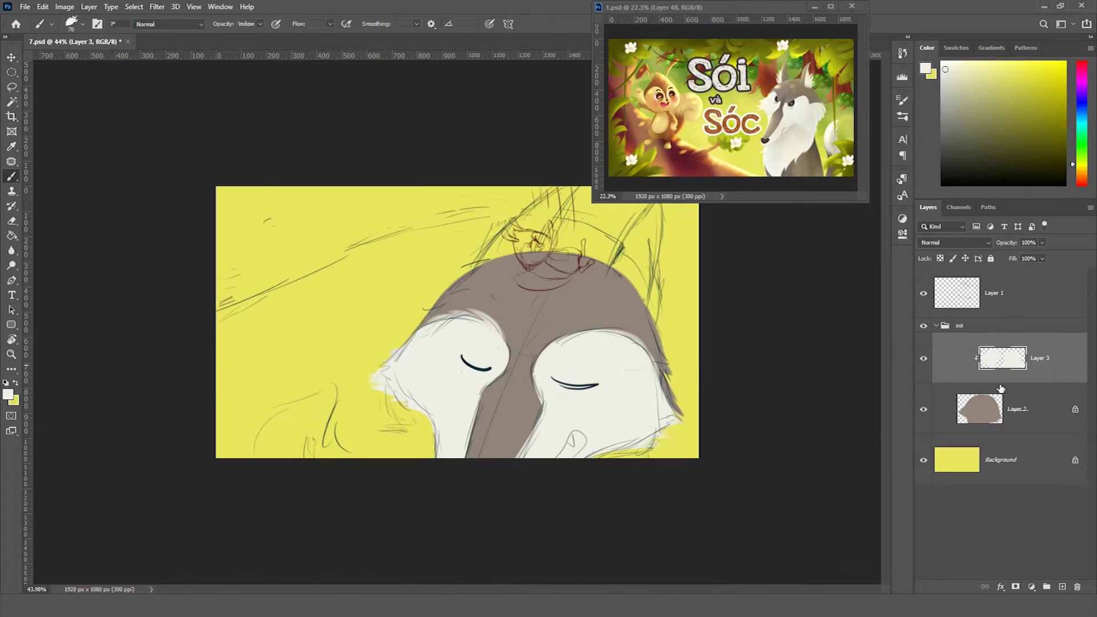
{"action": "key", "text": "ctrl+shift+n"}
{"action": "key", "text": "Return"}
{"action": "left_click", "coordinate": [625, 324], "text": "alt"}
{"action": "scroll", "coordinate": [625, 324], "scroll_direction": "up", "scroll_amount": 2}
{"action": "left_click_drag", "start_coordinate": [629, 304], "coordinate": [382, 331]}
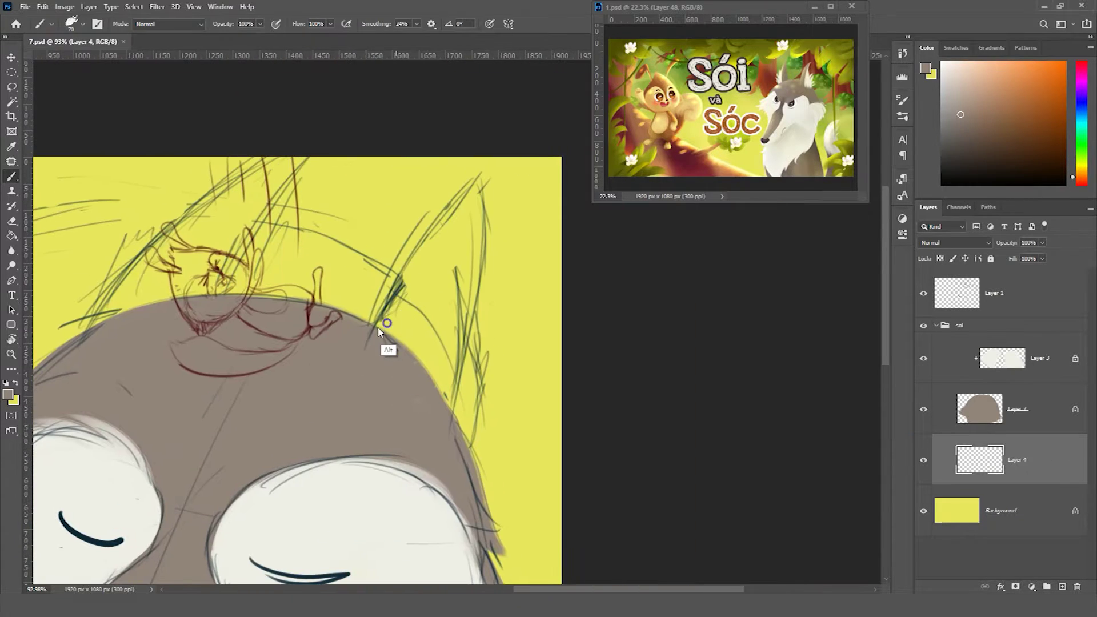
Paint the pointed grey-brown ear up to its tip and edge the ears in pale white.
{"action": "mouse_move", "coordinate": [398, 295]}
{"action": "left_mouse_down"}
{"action": "mouse_move", "coordinate": [469, 172]}
{"action": "mouse_move", "coordinate": [435, 372]}
{"action": "left_mouse_up"}
{"action": "left_click_drag", "start_coordinate": [458, 217], "coordinate": [423, 360]}
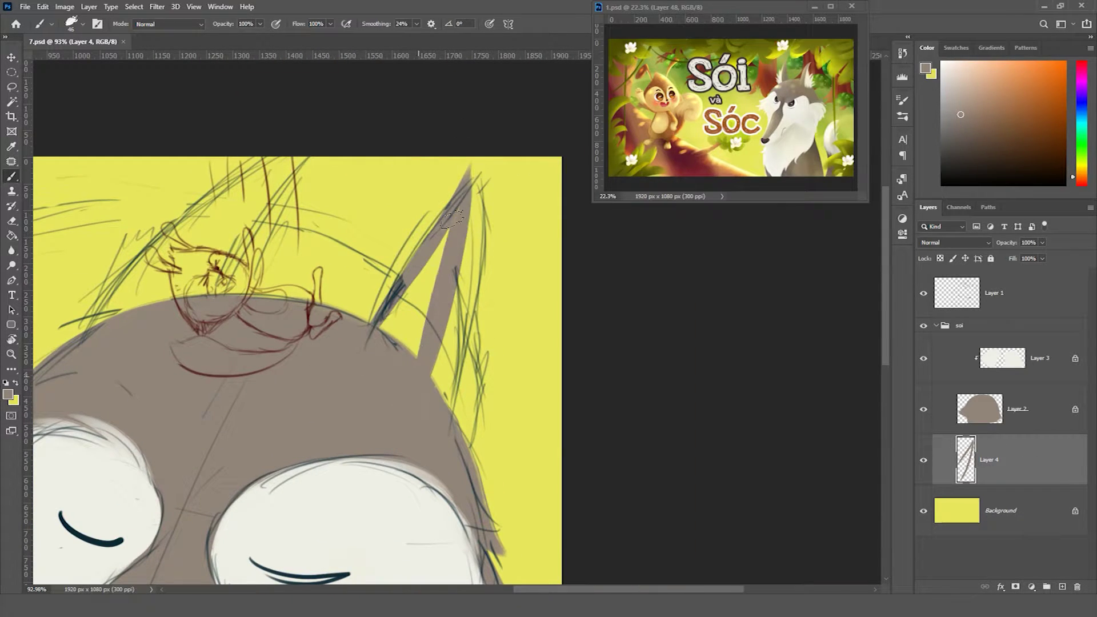
{"action": "left_click_drag", "start_coordinate": [394, 303], "coordinate": [400, 378]}
{"action": "key", "text": "z"}
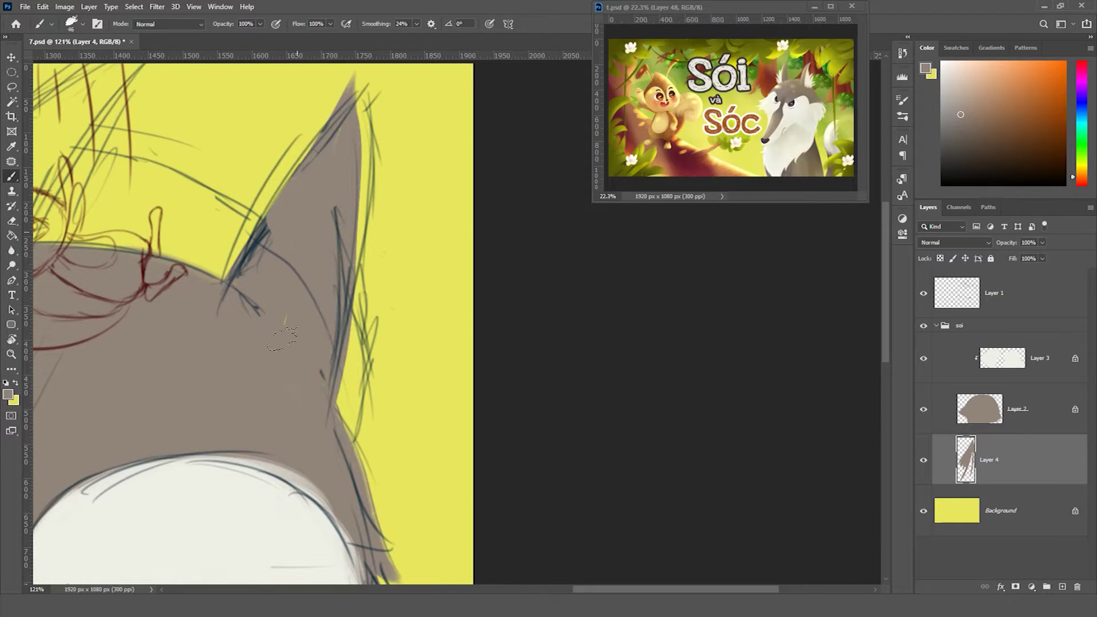
{"action": "left_click_drag", "start_coordinate": [634, 266], "coordinate": [480, 268]}
{"action": "key", "text": "b"}
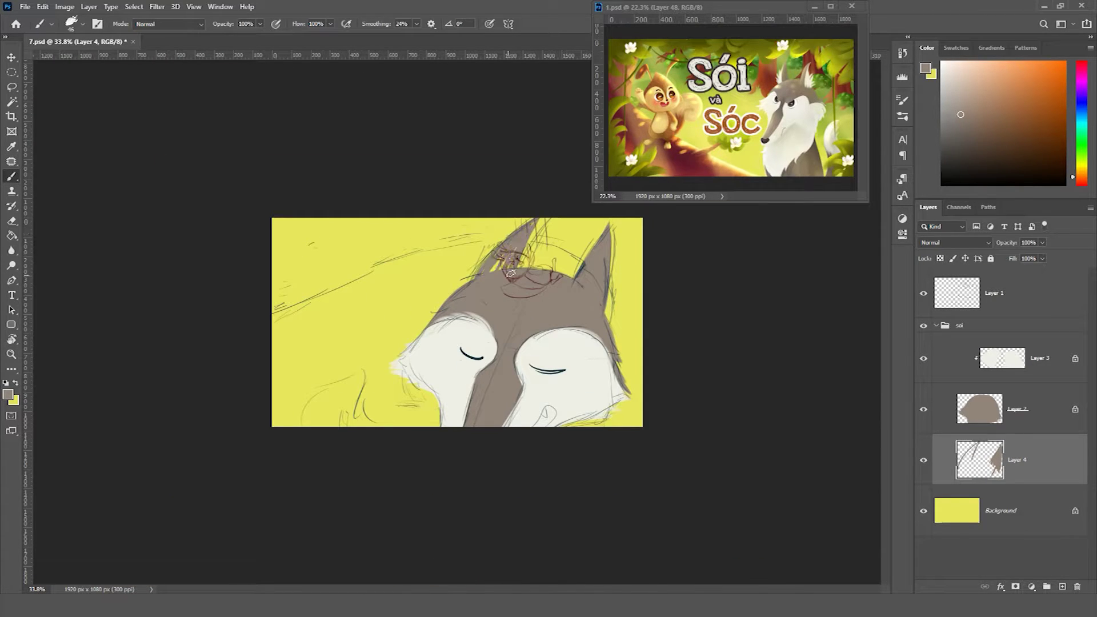
{"action": "left_click", "coordinate": [580, 339], "text": "alt"}
{"action": "mouse_move", "coordinate": [604, 308]}
{"action": "left_mouse_down"}
{"action": "mouse_move", "coordinate": [610, 262]}
{"action": "mouse_move", "coordinate": [613, 277]}
{"action": "left_mouse_up"}
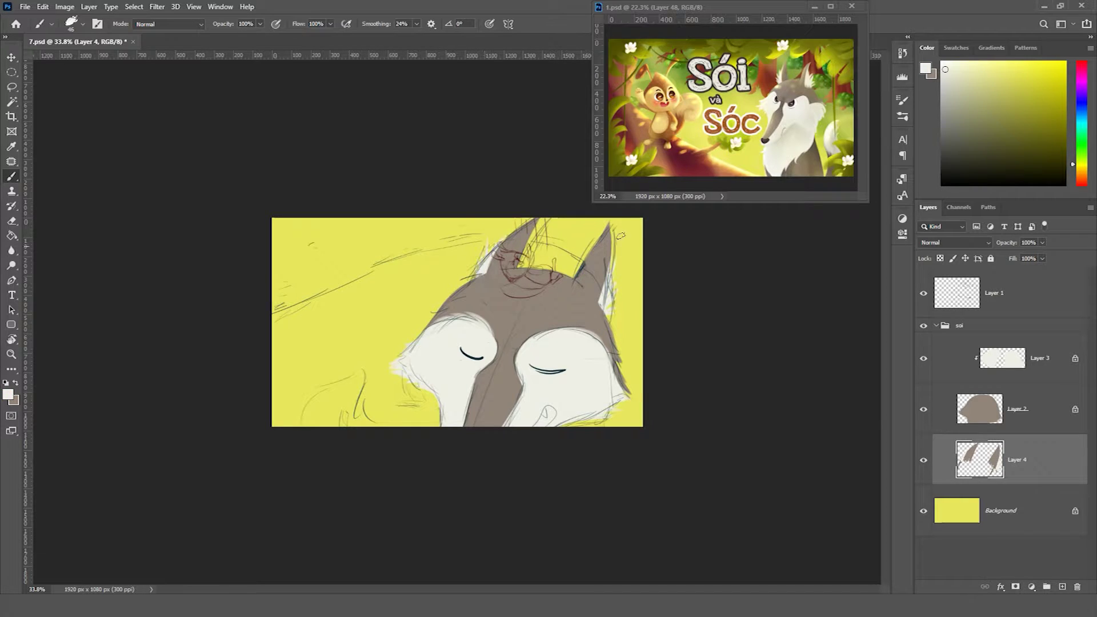
On a new layer, brush grey-brown fur across the upper-left head and face's right side.
{"action": "key", "text": "ctrl+shift+alt+n"}
{"action": "key", "text": "x"}
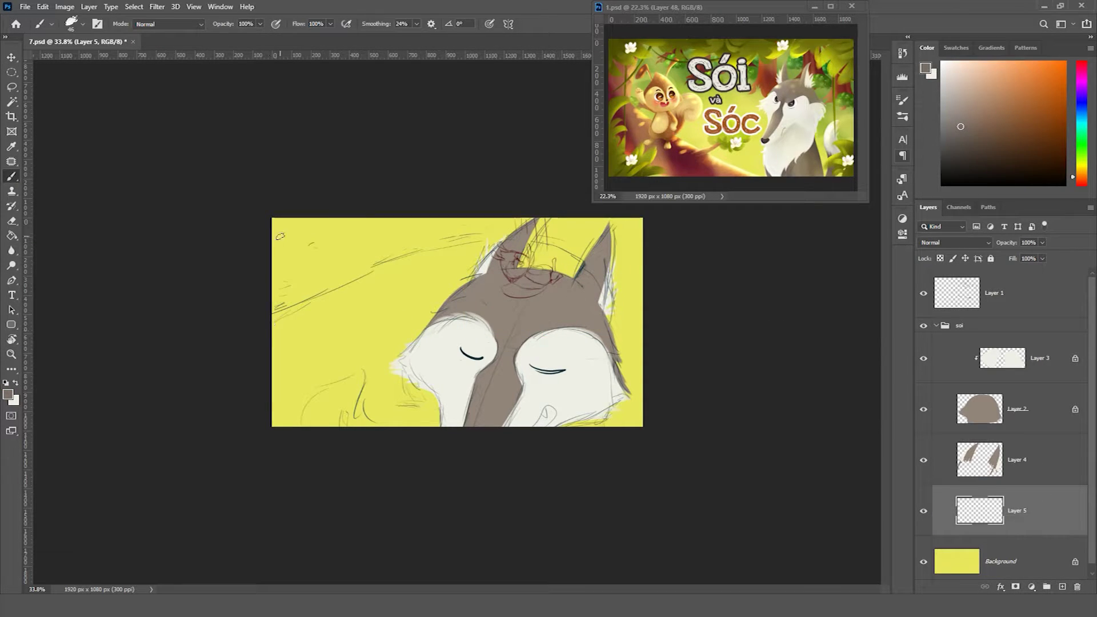
{"action": "scroll", "coordinate": [483, 340], "scroll_direction": "up", "scroll_amount": 1}
{"action": "left_click_drag", "start_coordinate": [223, 320], "coordinate": [503, 229]}
{"action": "mouse_move", "coordinate": [196, 337]}
{"action": "left_mouse_down"}
{"action": "mouse_move", "coordinate": [485, 246]}
{"action": "mouse_move", "coordinate": [240, 343]}
{"action": "left_mouse_up"}
{"action": "mouse_move", "coordinate": [523, 240]}
{"action": "left_mouse_down"}
{"action": "mouse_move", "coordinate": [159, 382]}
{"action": "mouse_move", "coordinate": [343, 257]}
{"action": "left_mouse_up"}
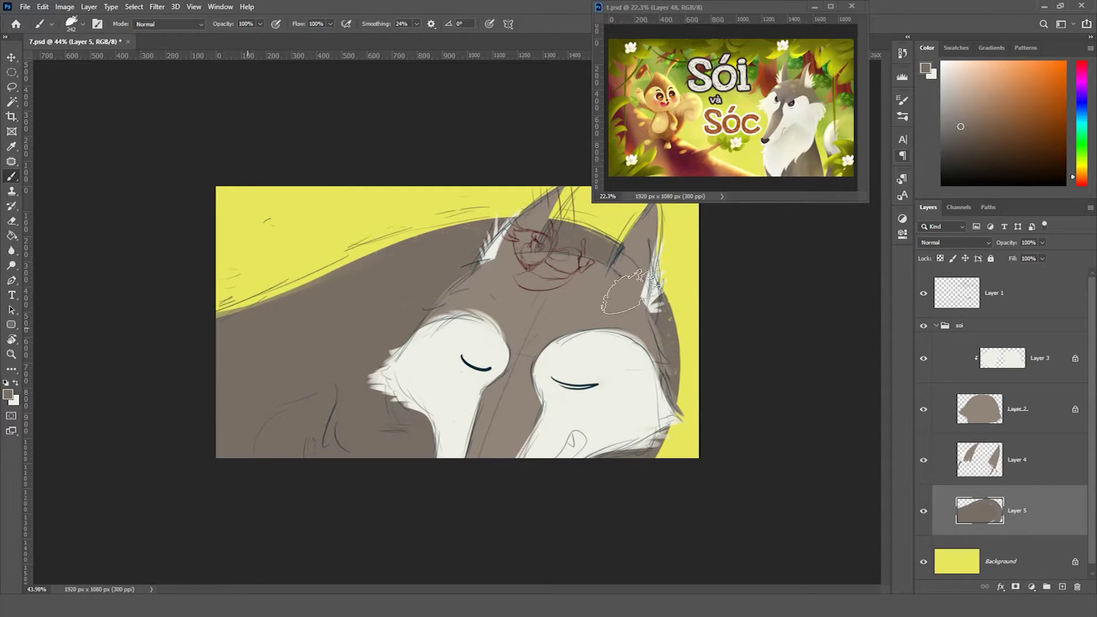
{"action": "left_click_drag", "start_coordinate": [652, 426], "coordinate": [677, 395]}
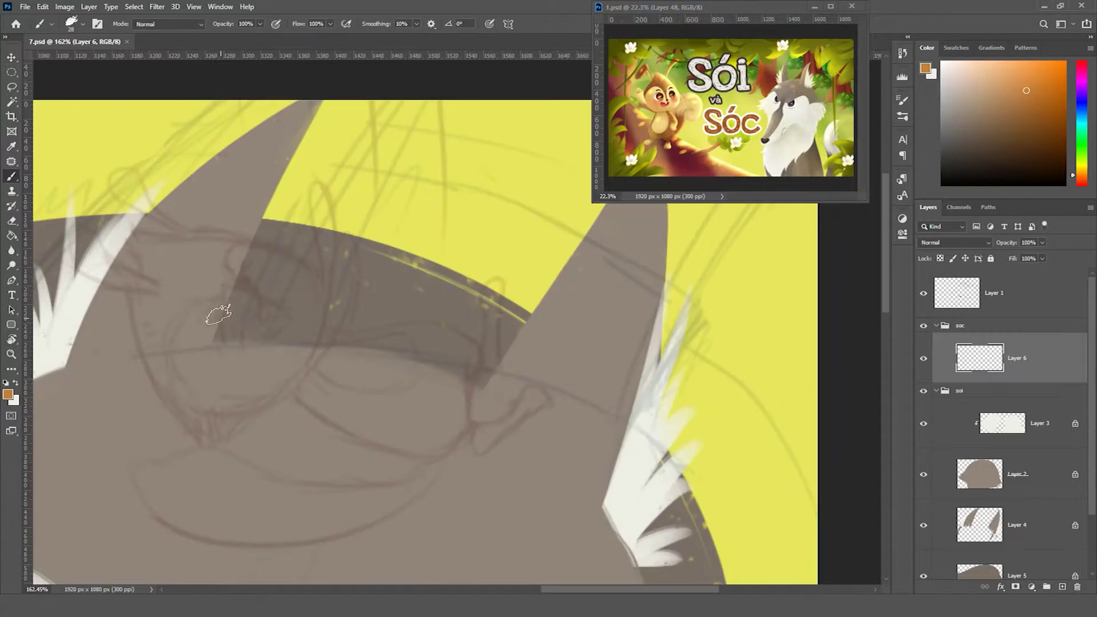
Extend the squirrel's orange outline along the brow and fill its body solid orange.
{"action": "left_click_drag", "start_coordinate": [134, 288], "coordinate": [129, 234]}
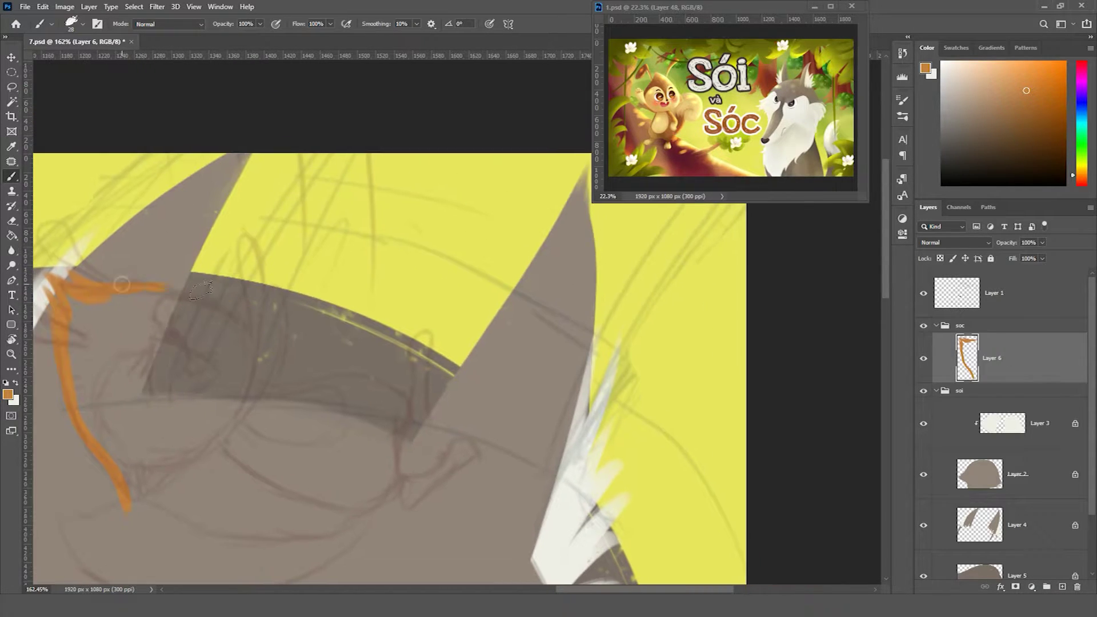
{"action": "left_click_drag", "start_coordinate": [217, 260], "coordinate": [337, 372]}
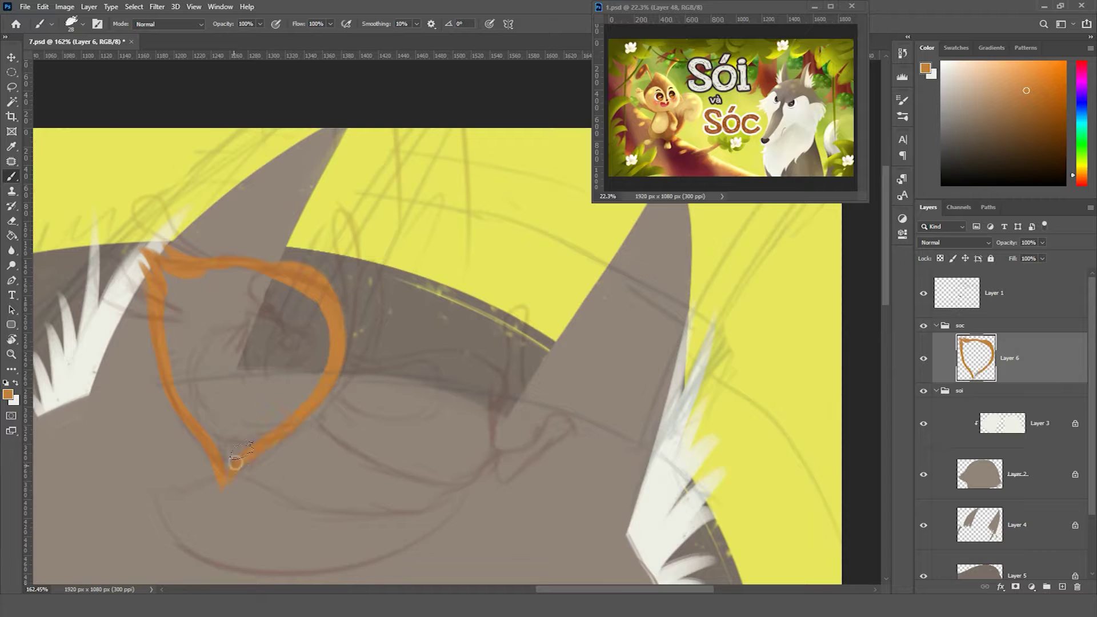
{"action": "left_click_drag", "start_coordinate": [205, 437], "coordinate": [163, 296]}
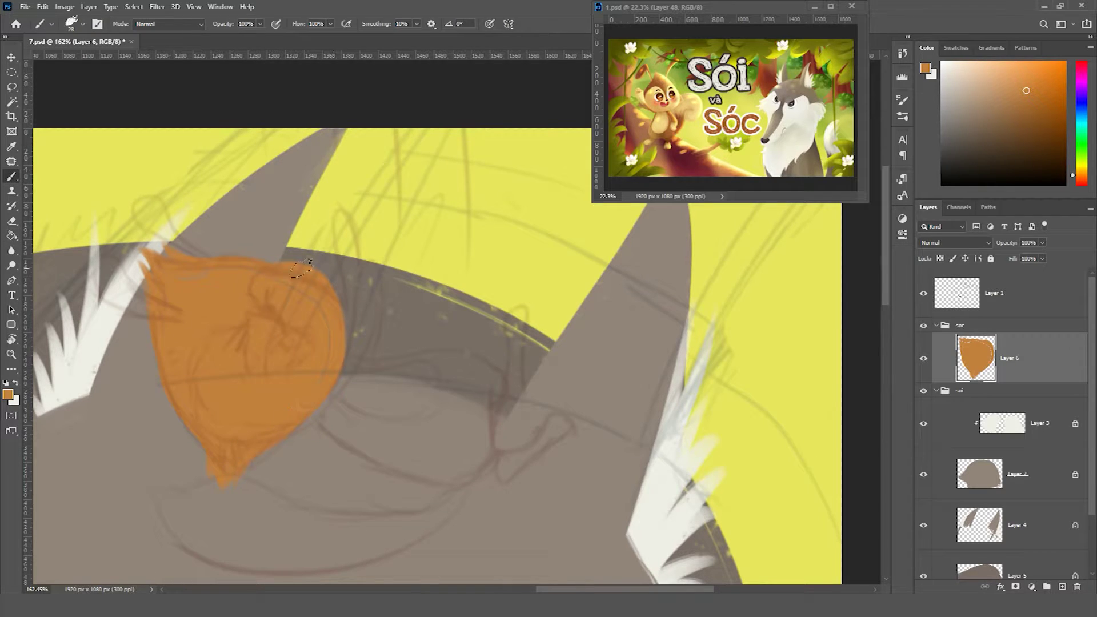
On a new clipped layer, paint a pale yellow C-shaped highlight arc on the squirrel.
{"action": "key", "text": "ctrl+shift+n"}
{"action": "key", "text": "Return"}
{"action": "key", "text": "ctrl+alt+g"}
{"action": "left_click_drag", "start_coordinate": [274, 262], "coordinate": [318, 323]}
{"action": "scroll", "coordinate": [280, 294], "scroll_direction": "up", "scroll_amount": 4}
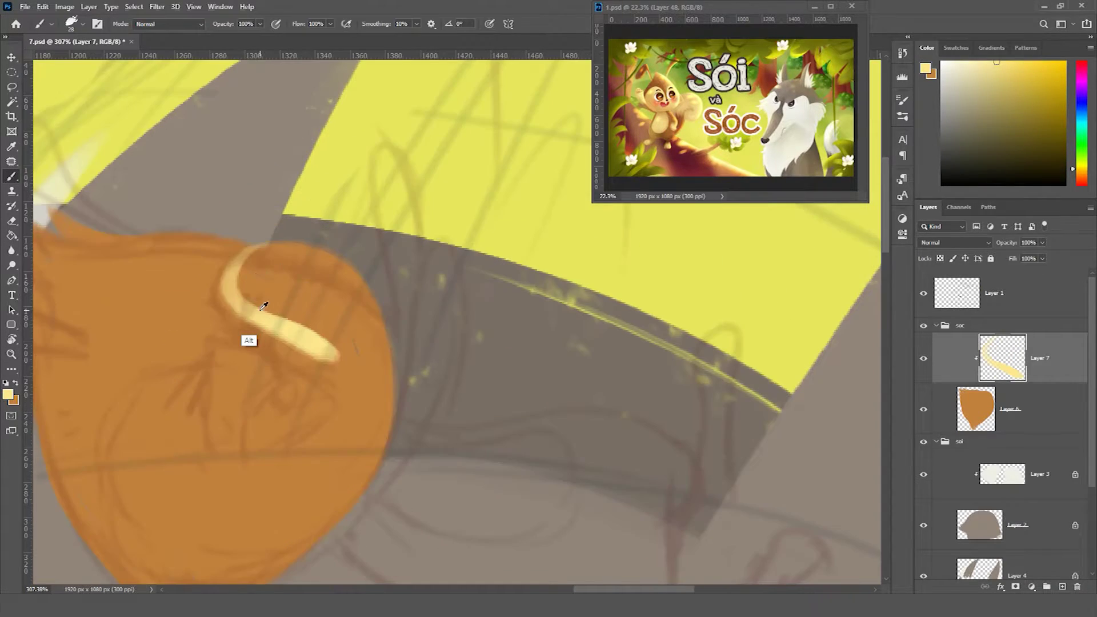
{"action": "key", "text": "ctrl+z"}
{"action": "left_click_drag", "start_coordinate": [246, 246], "coordinate": [257, 326]}
{"action": "key", "text": "ctrl+z"}
{"action": "mouse_move", "coordinate": [329, 252]}
{"action": "left_mouse_down"}
{"action": "mouse_move", "coordinate": [271, 356]}
{"action": "mouse_move", "coordinate": [160, 435]}
{"action": "mouse_move", "coordinate": [162, 486]}
{"action": "mouse_move", "coordinate": [211, 518]}
{"action": "left_mouse_up"}
Fill inside the arc pale yellow and cover the brown edge inside the face curl.
{"action": "key", "text": "e"}
{"action": "right_click", "coordinate": [282, 228]}
{"action": "key", "text": "Escape"}
{"action": "key", "text": "b"}
{"action": "scroll", "coordinate": [272, 356], "scroll_direction": "down", "scroll_amount": 2}
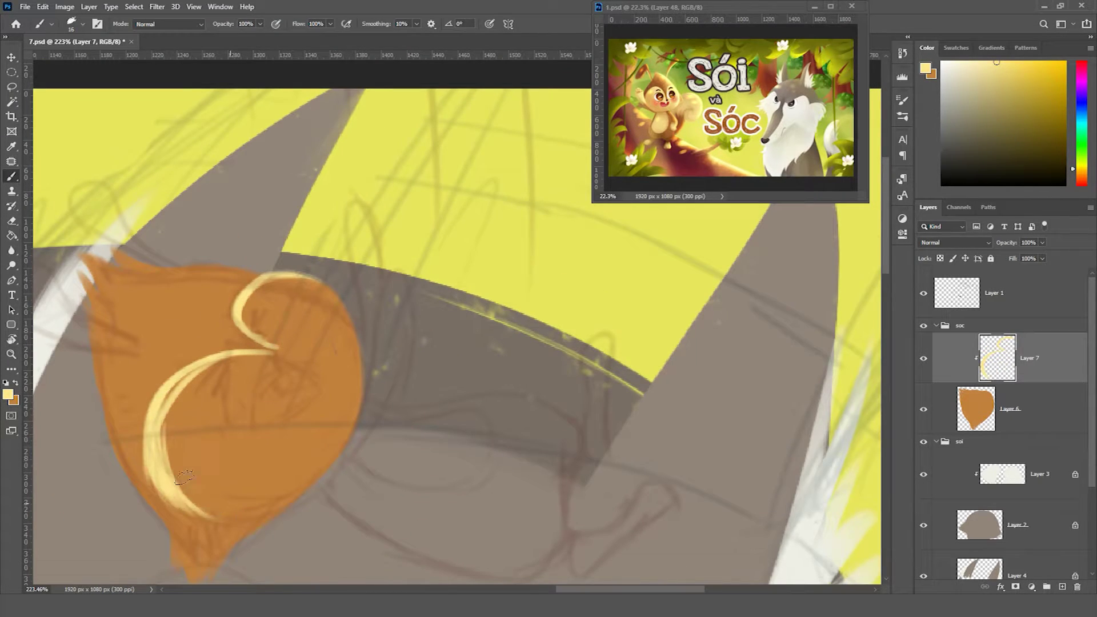
{"action": "mouse_move", "coordinate": [186, 477]}
{"action": "left_mouse_down"}
{"action": "mouse_move", "coordinate": [373, 422]}
{"action": "mouse_move", "coordinate": [176, 469]}
{"action": "left_mouse_up"}
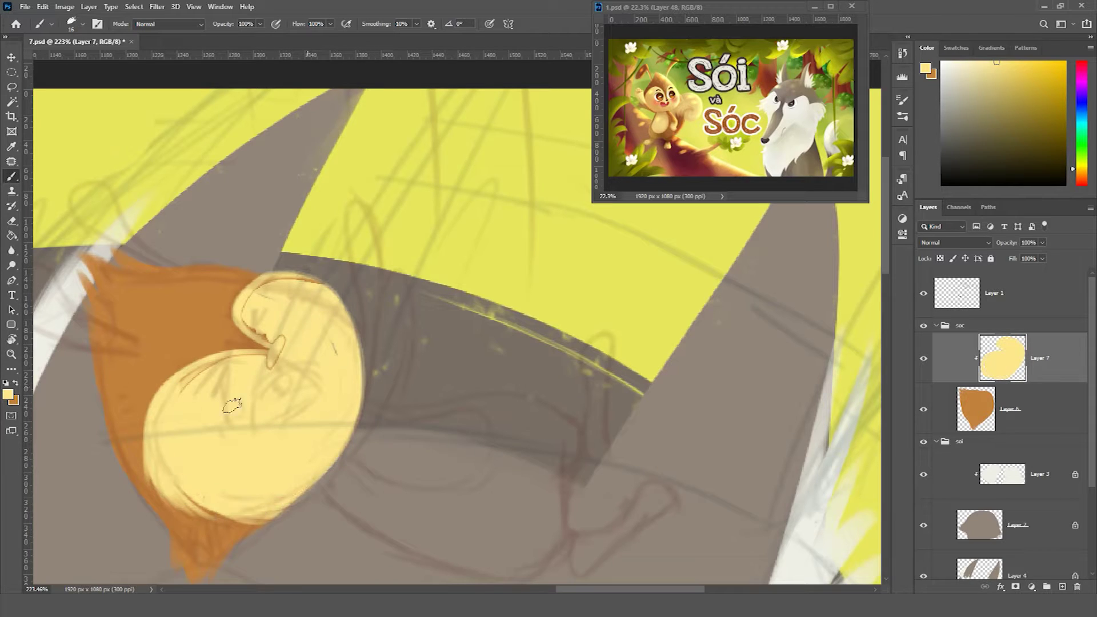
{"action": "scroll", "coordinate": [234, 394], "scroll_direction": "up", "scroll_amount": 2}
{"action": "left_click_drag", "start_coordinate": [262, 329], "coordinate": [268, 287]}
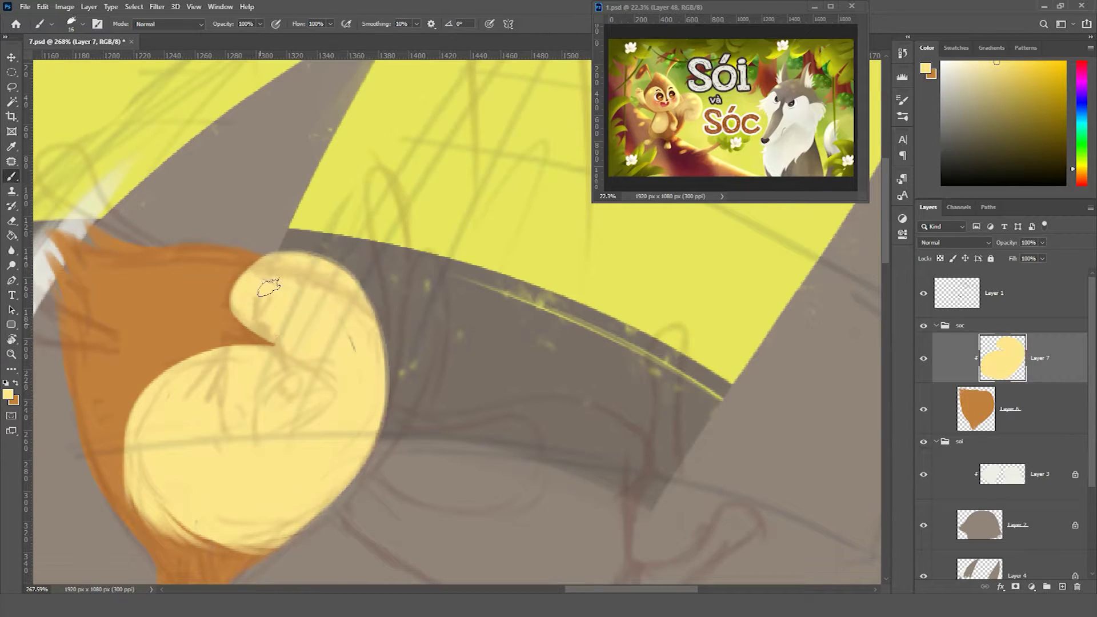
Zoom out to show the whole squirrel head and add a new layer.
{"action": "key", "text": "r"}
{"action": "left_click_drag", "start_coordinate": [280, 219], "coordinate": [321, 191]}
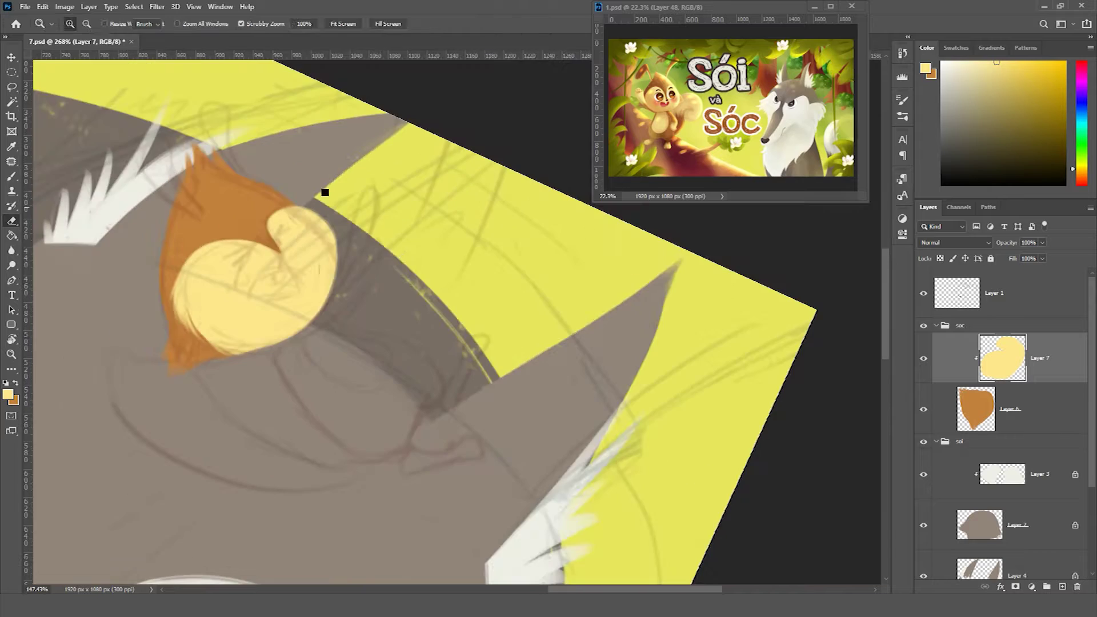
{"action": "key", "text": "v"}
{"action": "key", "text": "ctrl+shift+n"}
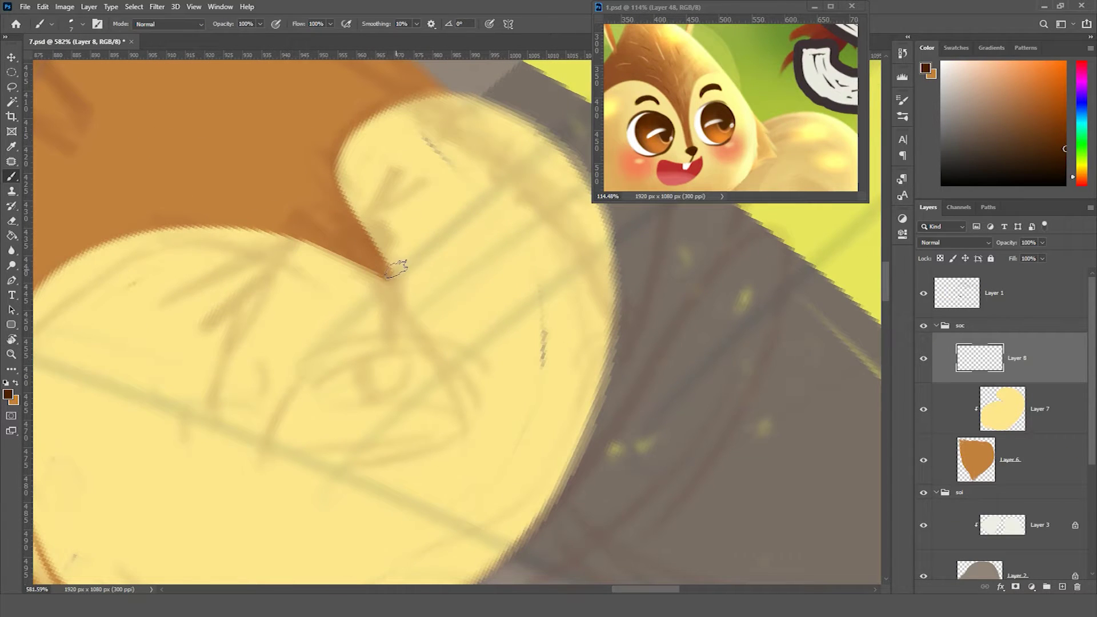
Paint the dark brown nose at the curl tip, then add a new layer for the eyes.
{"action": "left_click_drag", "start_coordinate": [384, 281], "coordinate": [427, 300]}
{"action": "scroll", "coordinate": [400, 280], "scroll_direction": "down", "scroll_amount": 5}
{"action": "key", "text": "ctrl+shift+n"}
{"action": "key", "text": "Return"}
{"action": "key", "text": "ctrl+shift+n"}
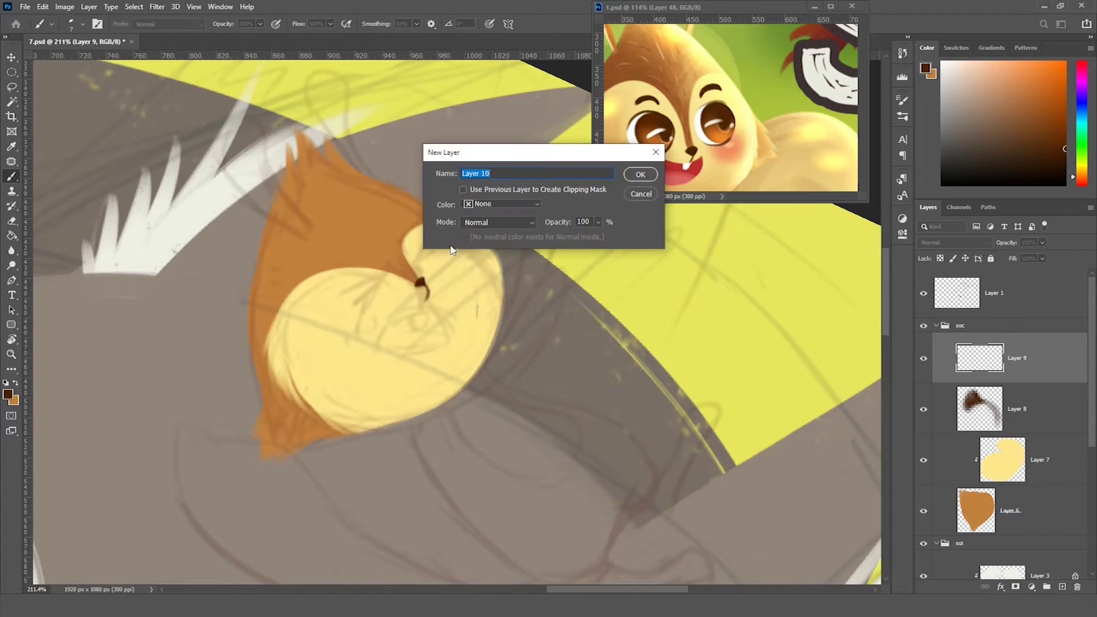
{"action": "key", "text": "Escape"}
Paint two squeezed-shut eye marks with a brow over each eye.
{"action": "left_click_drag", "start_coordinate": [417, 262], "coordinate": [432, 226]}
{"action": "left_click_drag", "start_coordinate": [430, 260], "coordinate": [457, 252]}
{"action": "left_click_drag", "start_coordinate": [374, 291], "coordinate": [420, 277]}
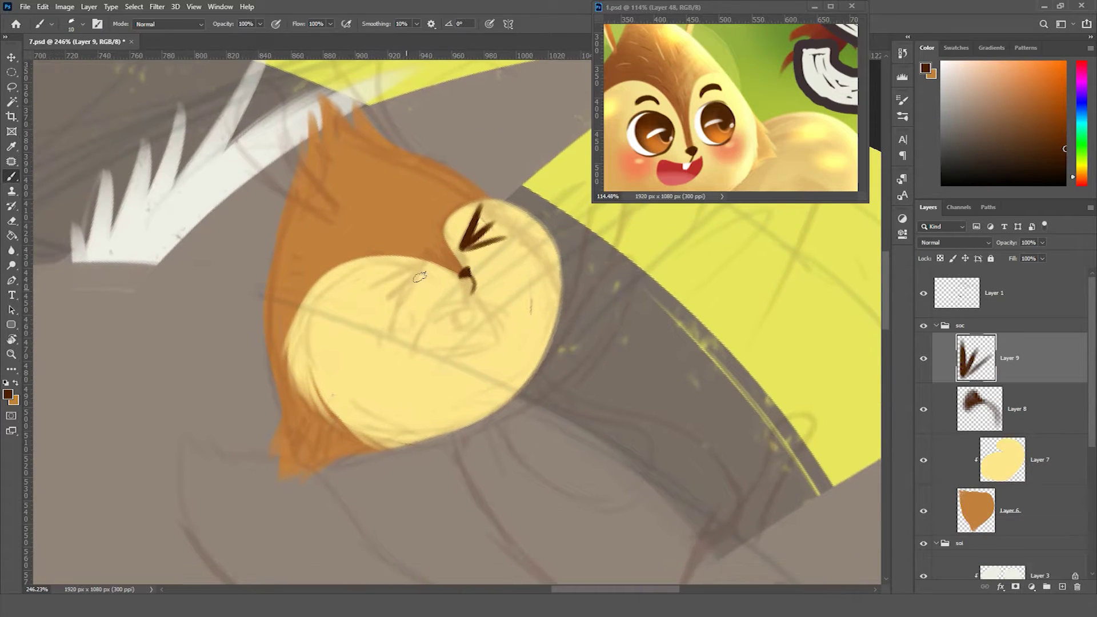
{"action": "scroll", "coordinate": [496, 268], "scroll_direction": "up", "scroll_amount": 2}
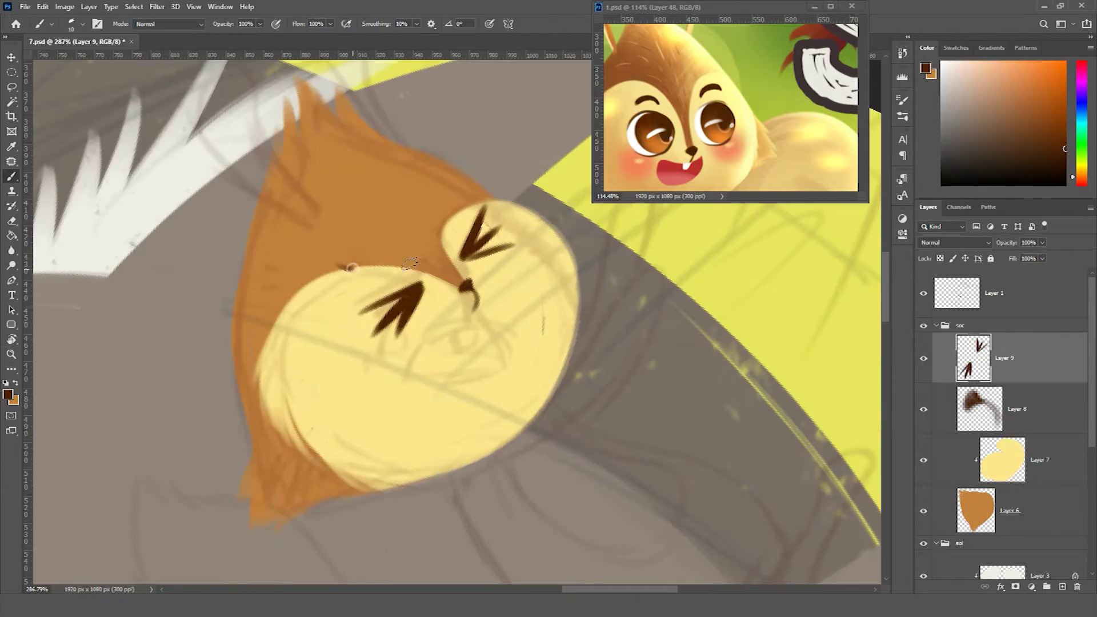
{"action": "left_click_drag", "start_coordinate": [400, 254], "coordinate": [345, 290]}
{"action": "left_click_drag", "start_coordinate": [440, 200], "coordinate": [494, 192]}
On a new layer, paint an open mouth in red sampled from the reference, then resize it and lock its transparency.
{"action": "key", "text": "ctrl+alt+shift+n"}
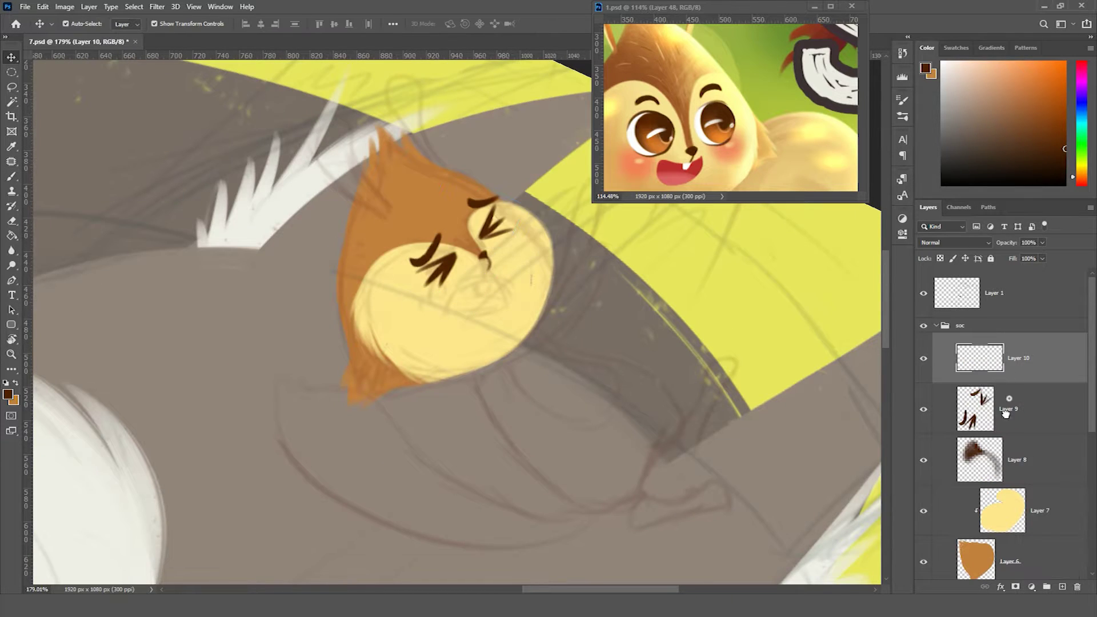
{"action": "left_click", "coordinate": [693, 161], "text": "alt"}
{"action": "left_click_drag", "start_coordinate": [434, 366], "coordinate": [549, 349]}
{"action": "left_click_drag", "start_coordinate": [435, 343], "coordinate": [560, 320]}
{"action": "left_click_drag", "start_coordinate": [486, 286], "coordinate": [453, 301]}
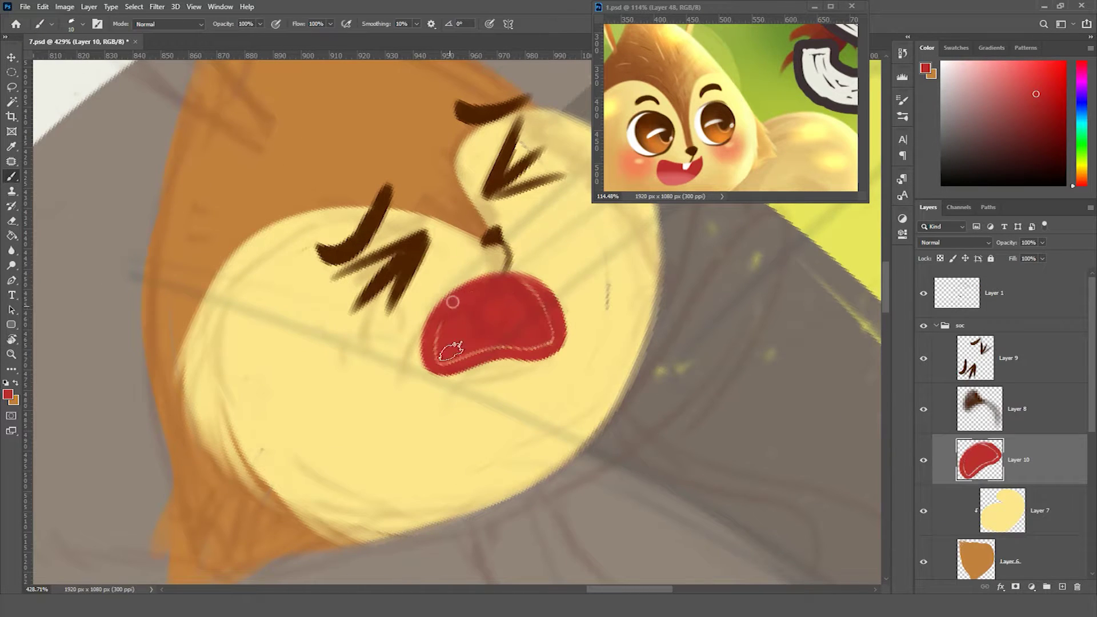
{"action": "scroll", "coordinate": [502, 345], "scroll_direction": "down", "scroll_amount": 3}
{"action": "key", "text": "ctrl+t"}
{"action": "key", "text": "Return"}
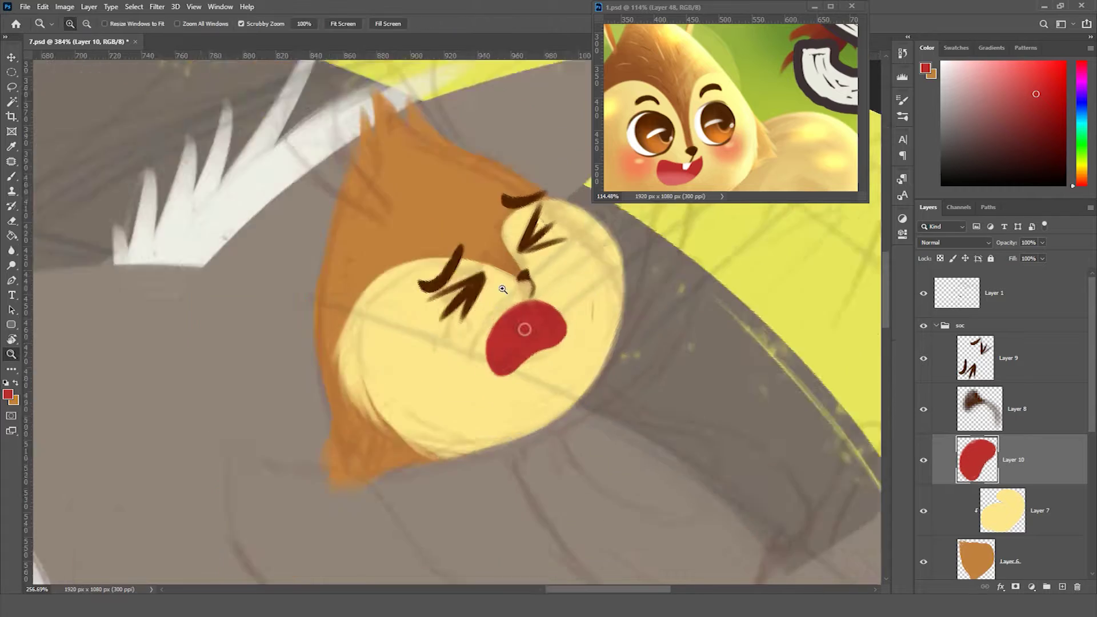
{"action": "key", "text": "slash"}
Paint a pink tongue inside the mouth and paste a layer of pink cheek blush dots.
{"action": "left_click_drag", "start_coordinate": [454, 391], "coordinate": [531, 368]}
{"action": "scroll", "coordinate": [492, 360], "scroll_direction": "up", "scroll_amount": 2}
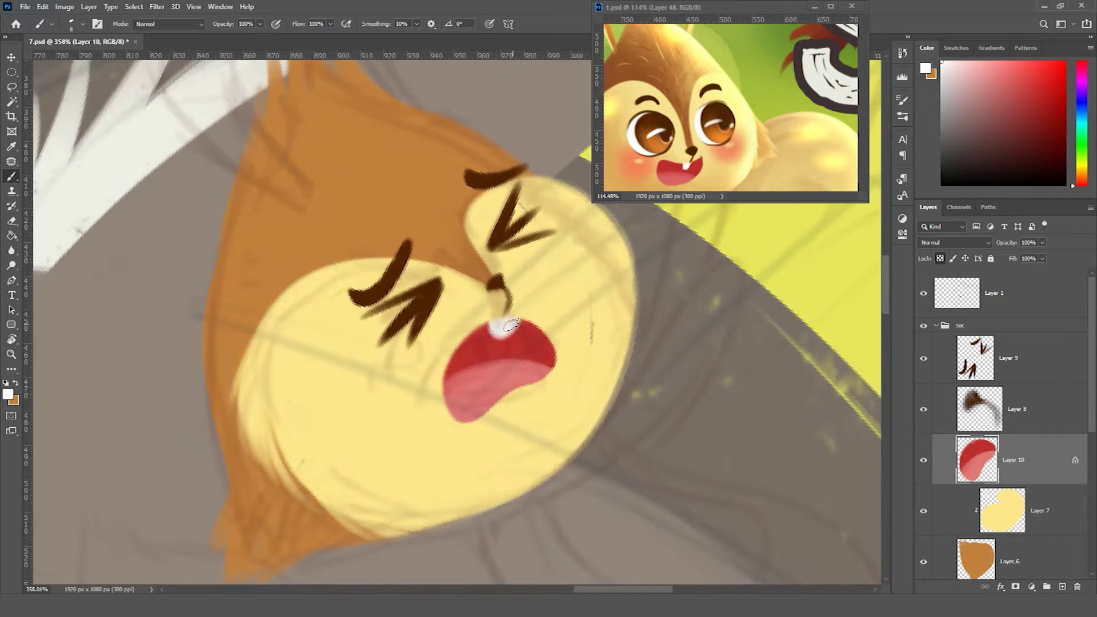
{"action": "scroll", "coordinate": [510, 324], "scroll_direction": "down", "scroll_amount": 5}
{"action": "key", "text": "ctrl+v"}
{"action": "key", "text": "ctrl+t"}
Shrink the blush dots to about 59% and move them onto both cheeks.
{"action": "left_click_drag", "start_coordinate": [480, 343], "coordinate": [466, 322]}
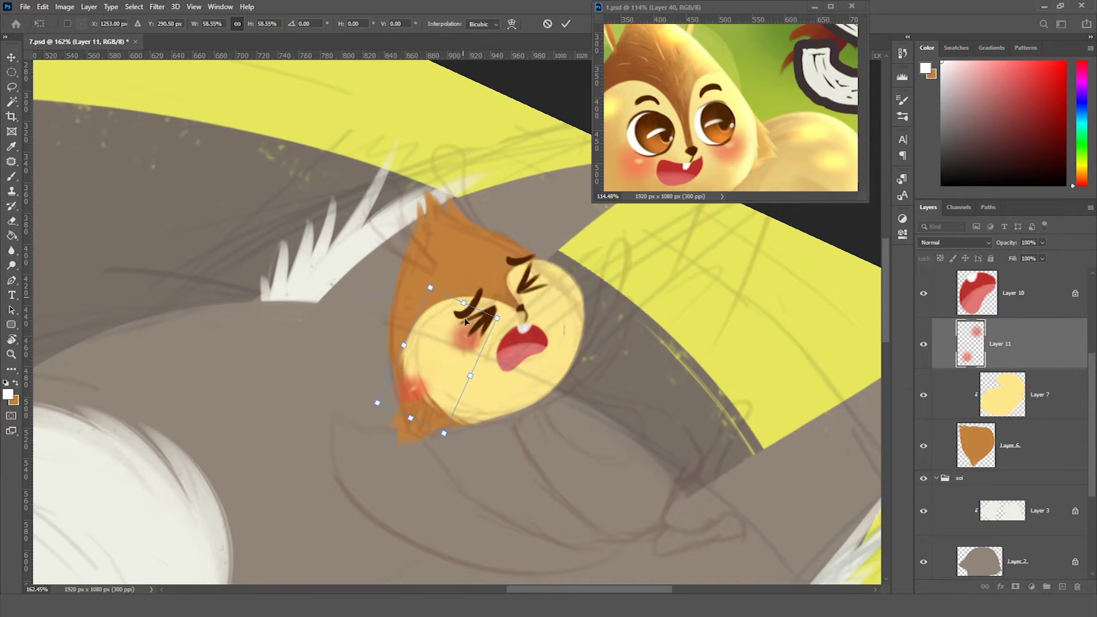
{"action": "key", "text": "Return"}
{"action": "mouse_move", "coordinate": [421, 392]}
{"action": "left_mouse_down"}
{"action": "mouse_move", "coordinate": [489, 313]}
{"action": "mouse_move", "coordinate": [549, 314]}
{"action": "left_mouse_up"}
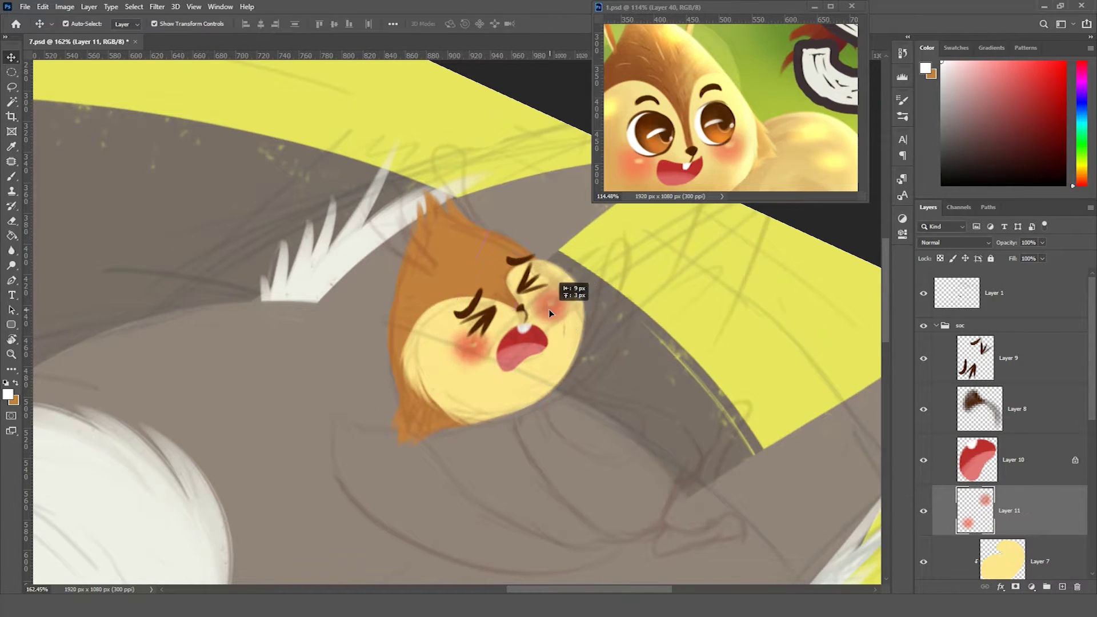
Add an empty Layer 12 for the ear and switch to the Brush.
{"action": "key", "text": "ctrl+shift+n"}
{"action": "key", "text": "Return"}
{"action": "key", "text": "b"}
{"action": "scroll", "coordinate": [550, 313], "scroll_direction": "up", "scroll_amount": 2}
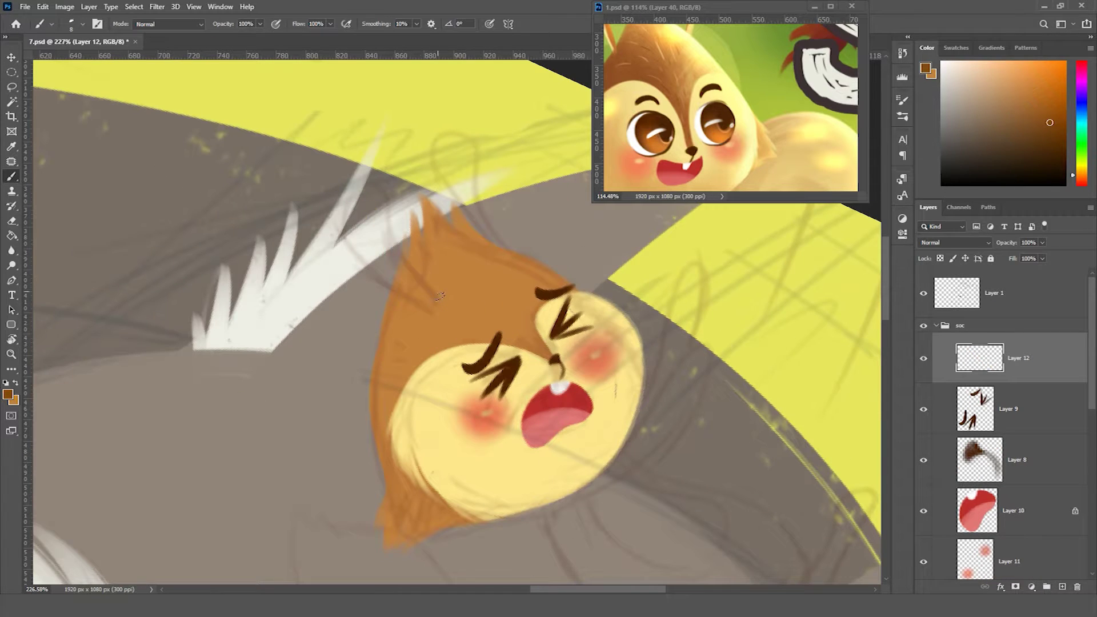
Paint a brown ear rising above the head, tapering its lower end with a larger brush.
{"action": "left_click_drag", "start_coordinate": [535, 242], "coordinate": [400, 320]}
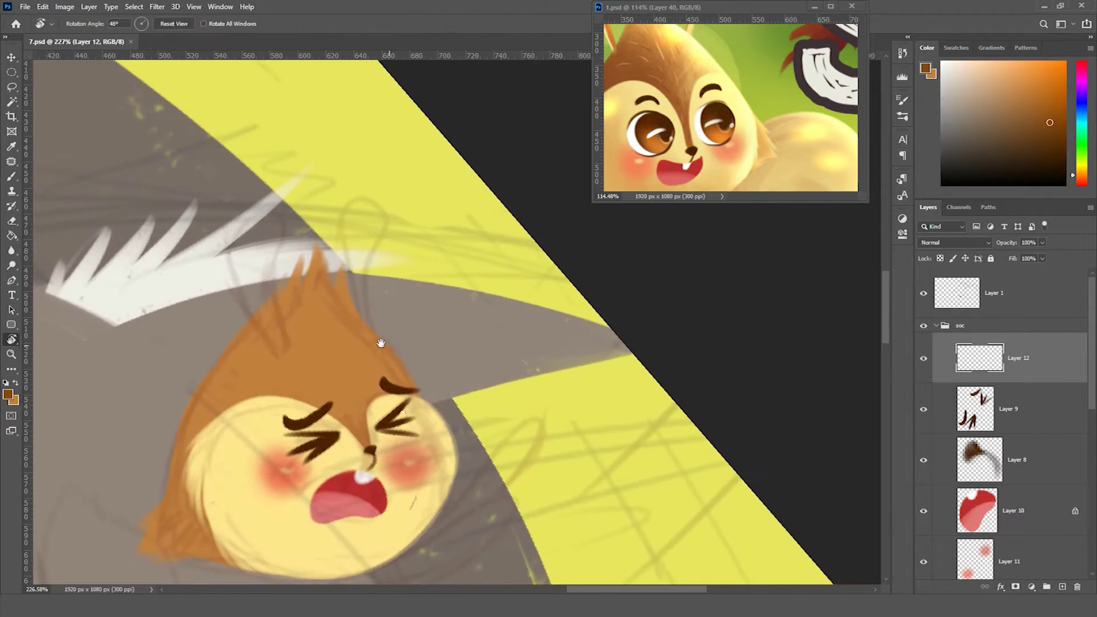
{"action": "mouse_move", "coordinate": [259, 340]}
{"action": "left_mouse_down"}
{"action": "mouse_move", "coordinate": [240, 229]}
{"action": "mouse_move", "coordinate": [261, 178]}
{"action": "left_mouse_up"}
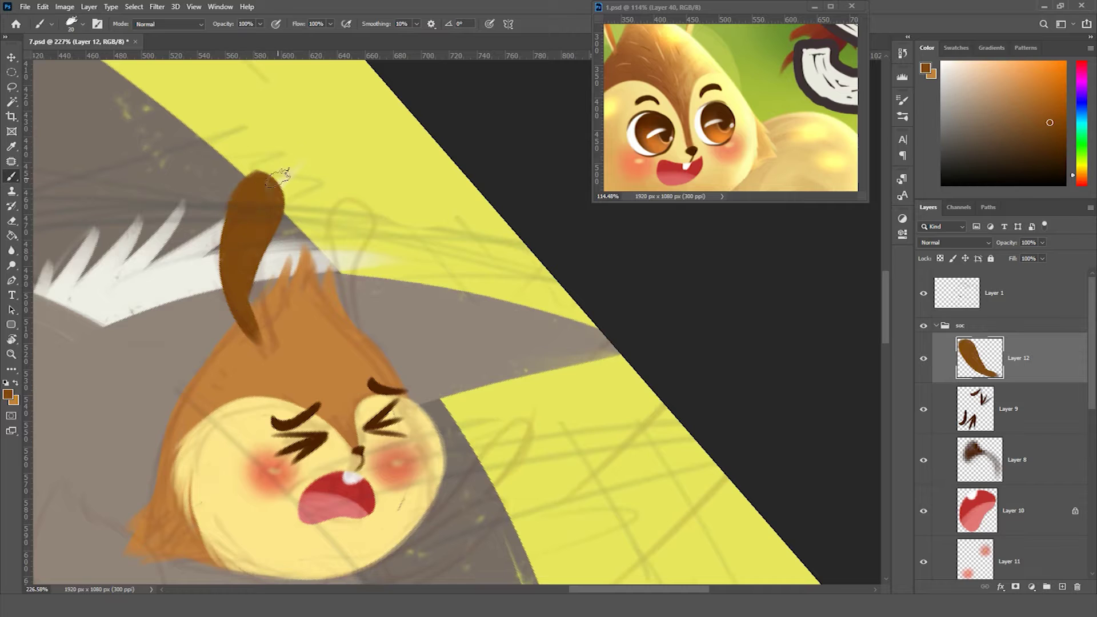
{"action": "key", "text": "bracketright"}
{"action": "left_click_drag", "start_coordinate": [231, 282], "coordinate": [257, 357]}
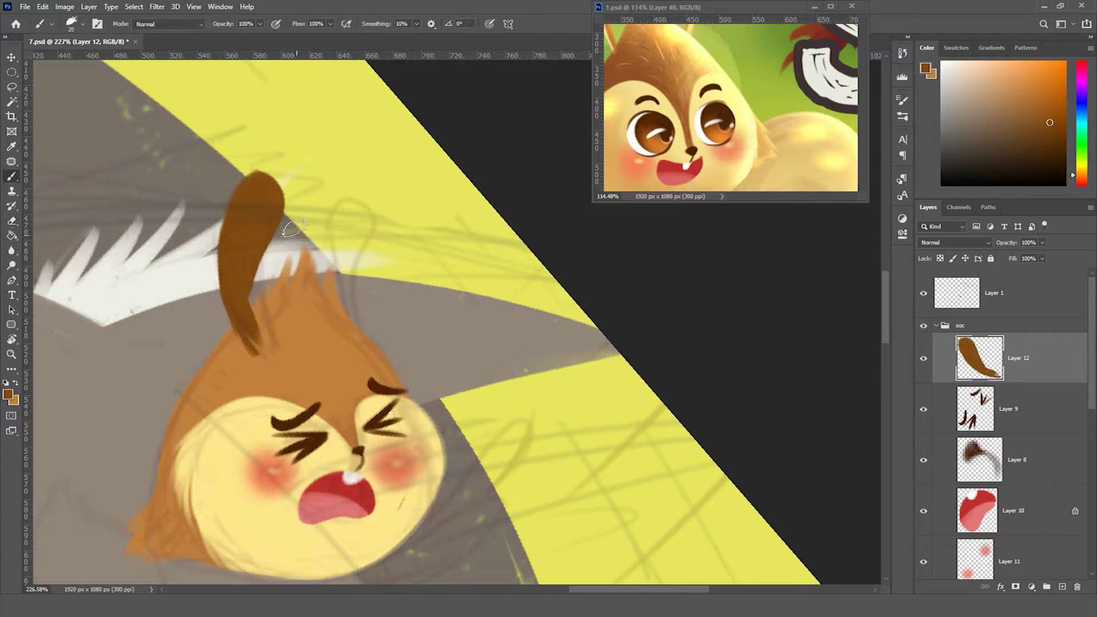
{"action": "scroll", "coordinate": [260, 361], "scroll_direction": "down", "scroll_amount": 3}
Level the view, then duplicate the ear and place the copy behind the head layers.
{"action": "key", "text": "r"}
{"action": "left_click_drag", "start_coordinate": [454, 307], "coordinate": [652, 375]}
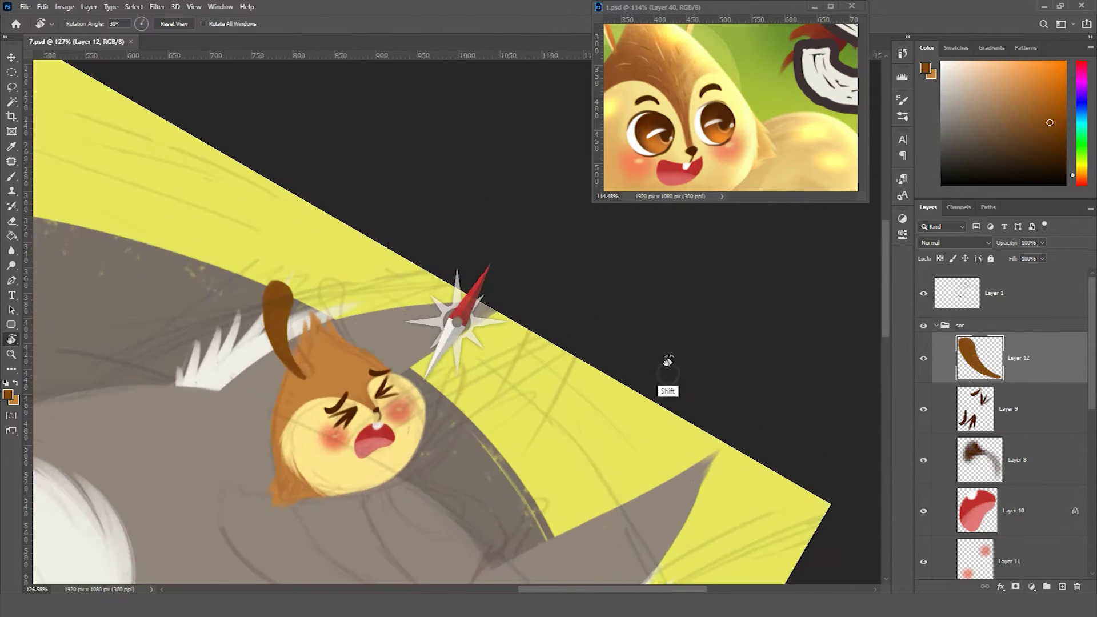
{"action": "key", "text": "v"}
{"action": "left_click_drag", "start_coordinate": [1009, 358], "coordinate": [1023, 563]}
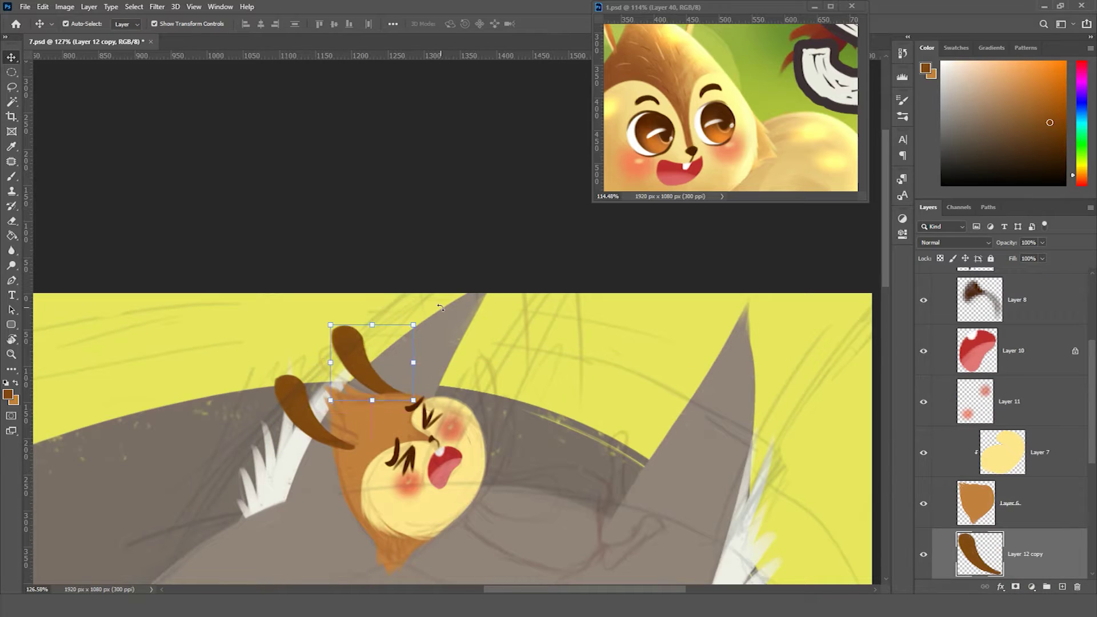
{"action": "left_click_drag", "start_coordinate": [514, 429], "coordinate": [394, 371]}
Outline the squirrel's body below the head and fill it solid brown on Layer 13.
{"action": "key", "text": "b"}
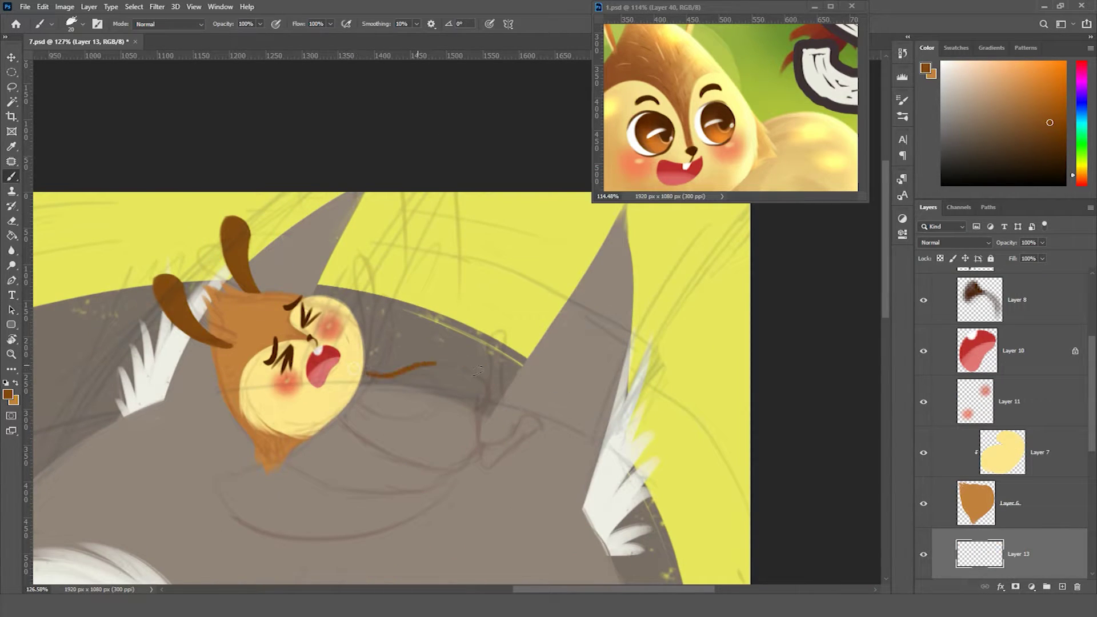
{"action": "key", "text": "ctrl+z"}
{"action": "scroll", "coordinate": [447, 344], "scroll_direction": "up", "scroll_amount": 1}
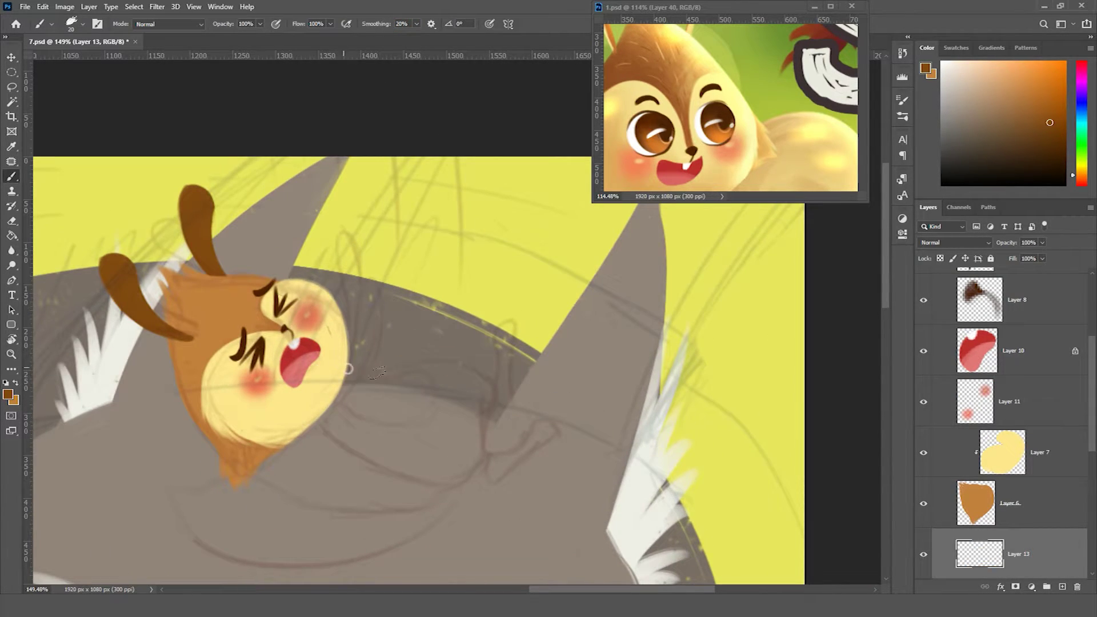
{"action": "left_click_drag", "start_coordinate": [482, 426], "coordinate": [321, 421]}
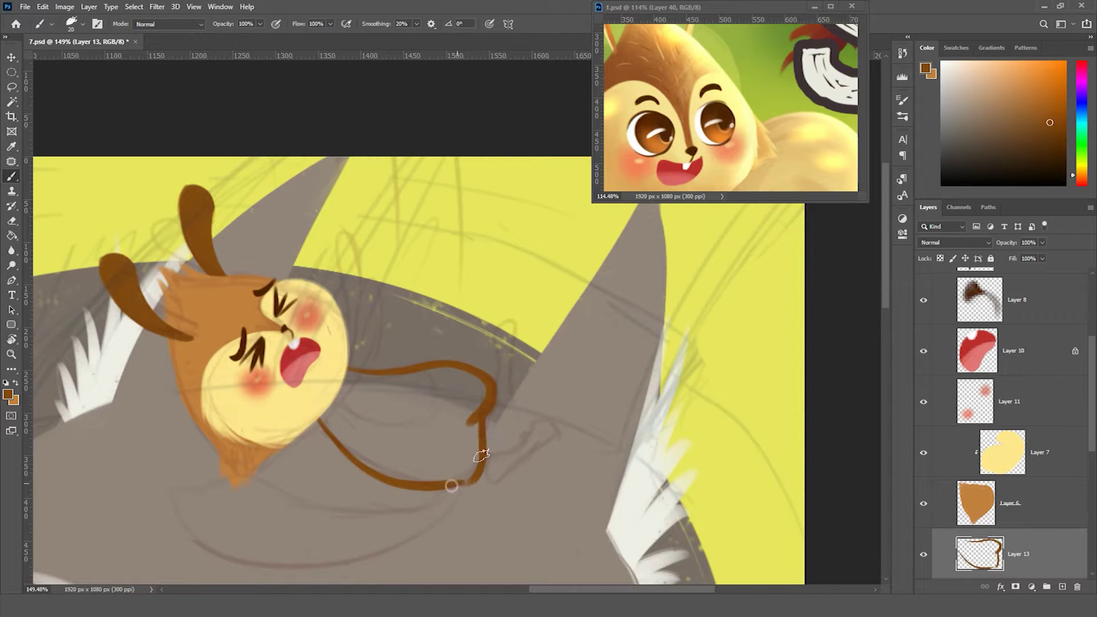
{"action": "left_click", "coordinate": [375, 423]}
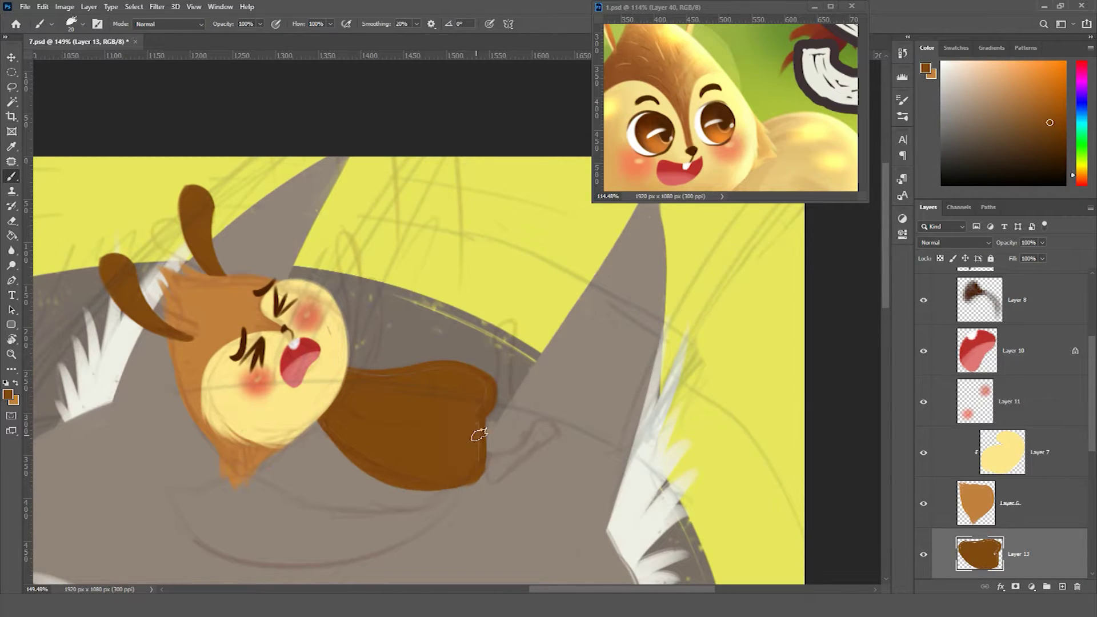
On clipped Layer 14, paint a pale yellow belly over the brown body.
{"action": "key", "text": "ctrl+shift+n"}
{"action": "key", "text": "Return"}
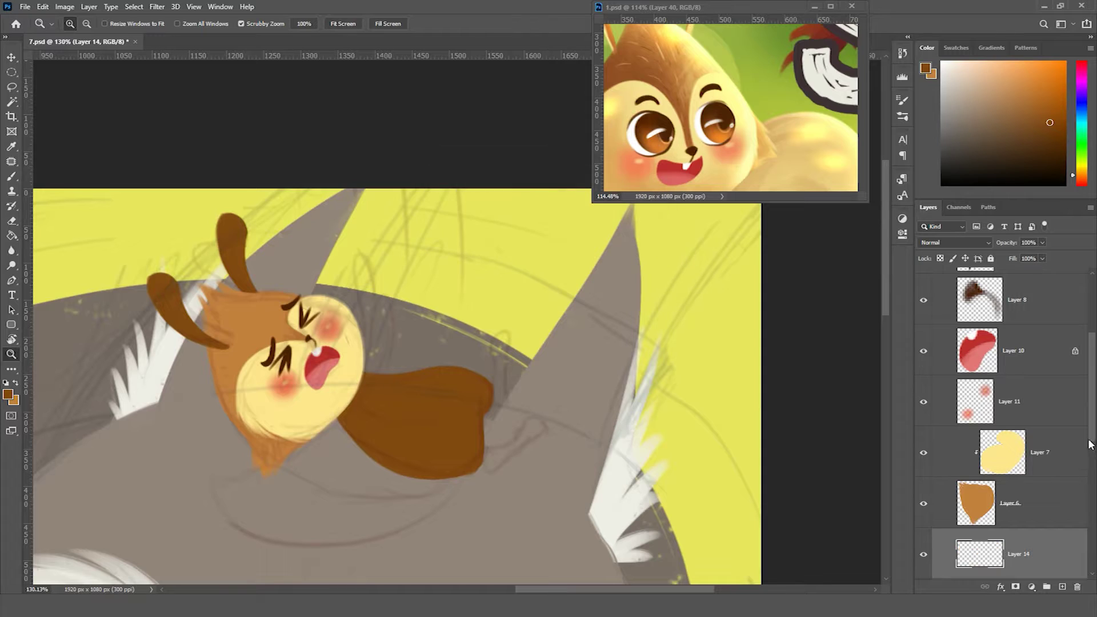
{"action": "key", "text": "ctrl+alt+g"}
{"action": "scroll", "coordinate": [431, 392], "scroll_direction": "up", "scroll_amount": 2}
{"action": "left_click", "coordinate": [333, 359], "text": "alt"}
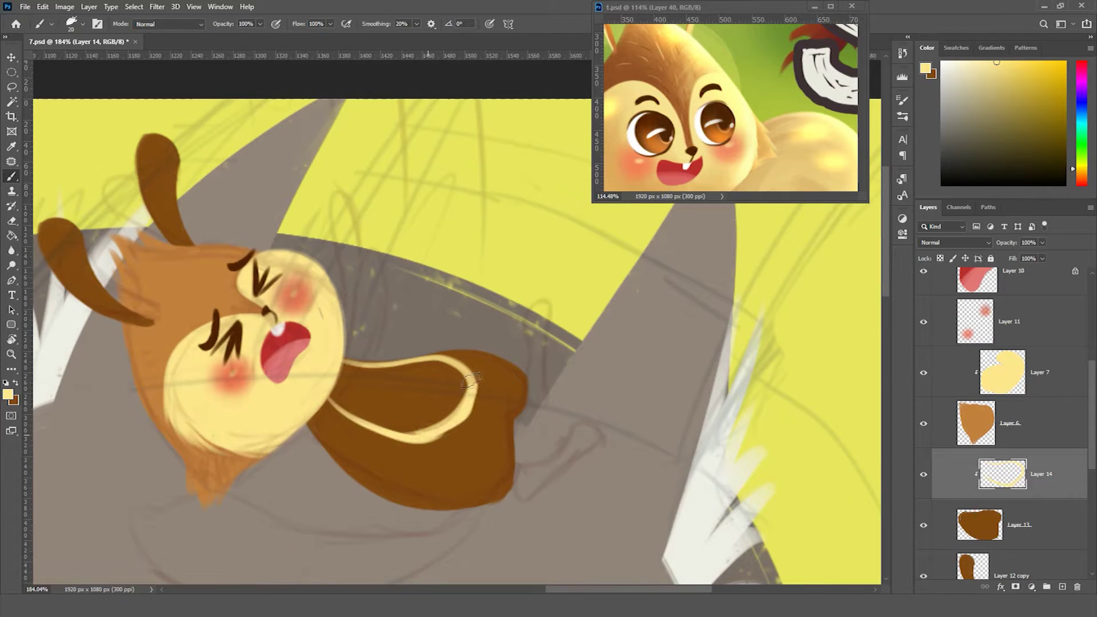
{"action": "left_click_drag", "start_coordinate": [470, 380], "coordinate": [342, 403]}
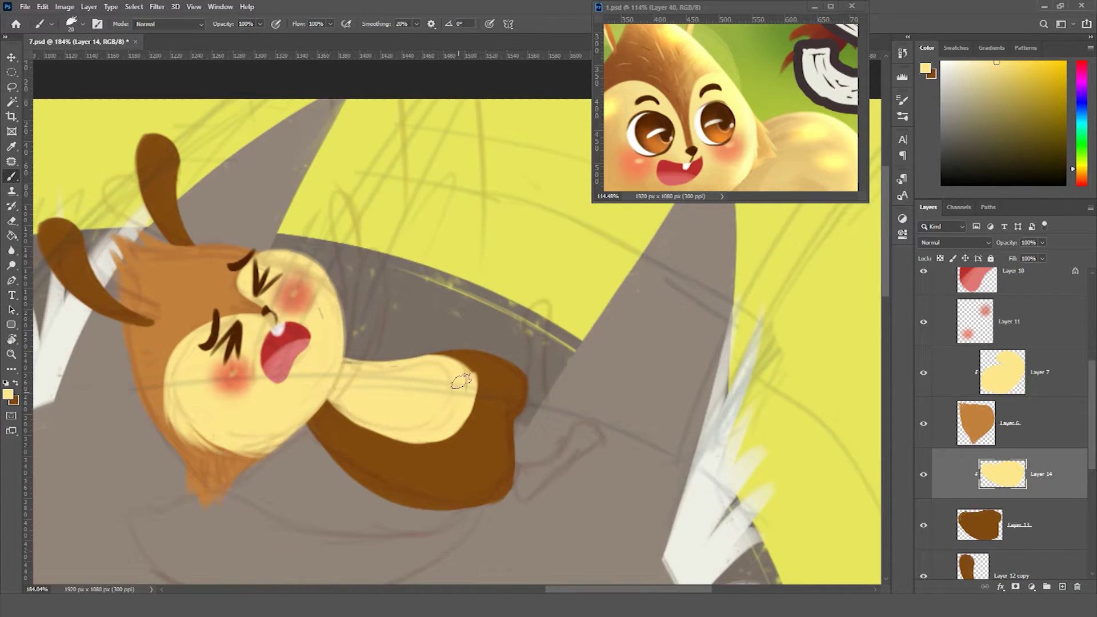
{"action": "left_click_drag", "start_coordinate": [465, 417], "coordinate": [307, 354]}
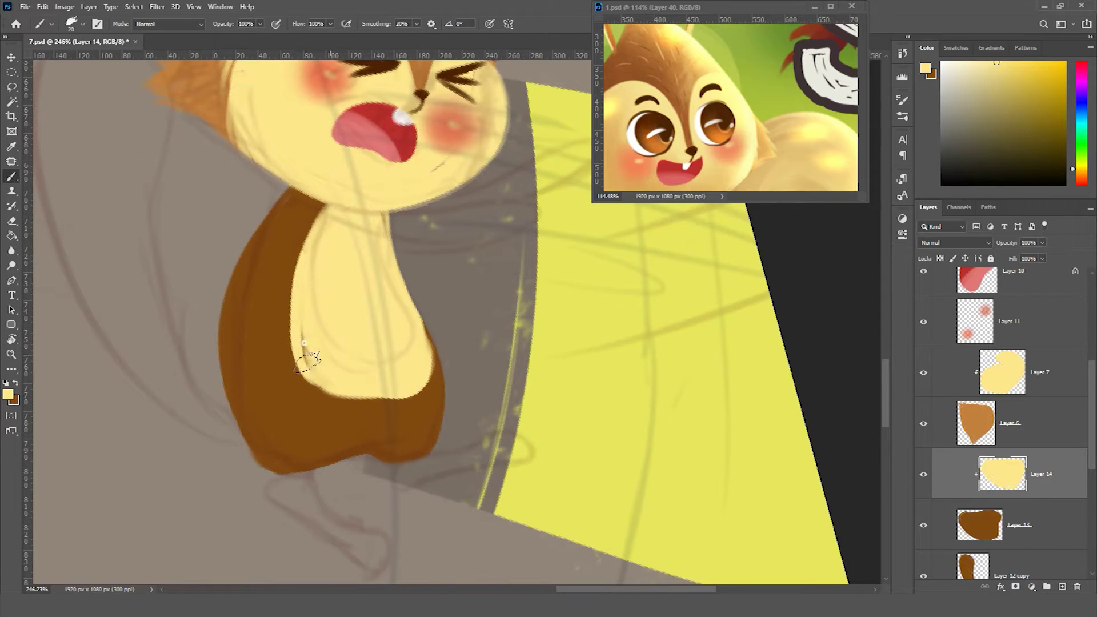
{"action": "scroll", "coordinate": [564, 324], "scroll_direction": "down", "scroll_amount": 3}
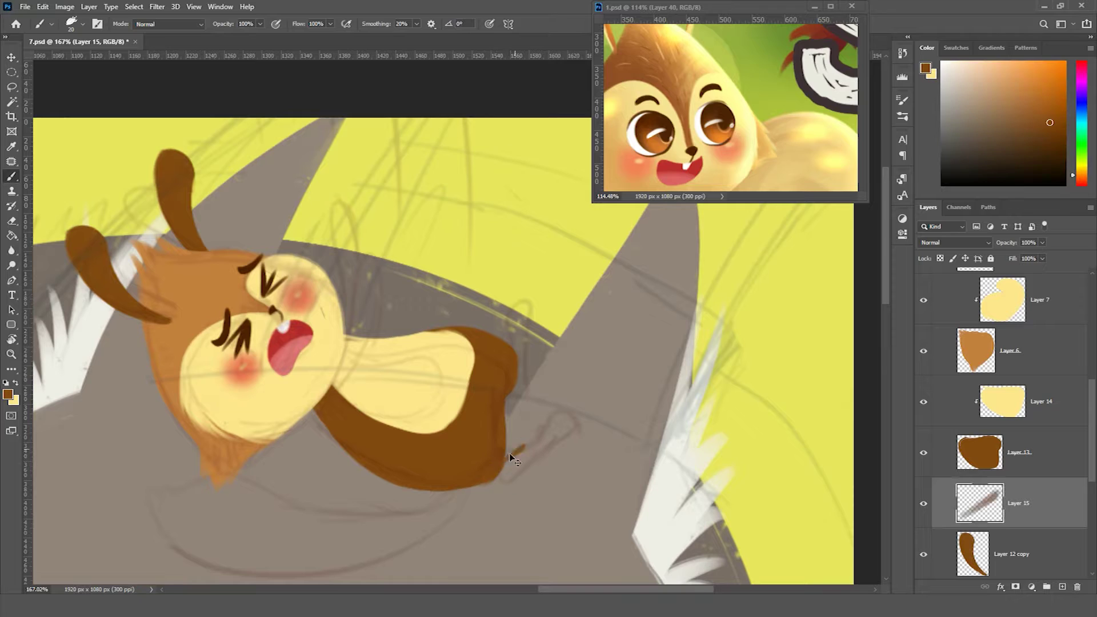
Paint a brown leg and duplicate it into a second, repositioned leg.
{"action": "left_click_drag", "start_coordinate": [512, 457], "coordinate": [524, 366]}
{"action": "key", "text": "ctrl+j"}
{"action": "key", "text": "ctrl+t"}
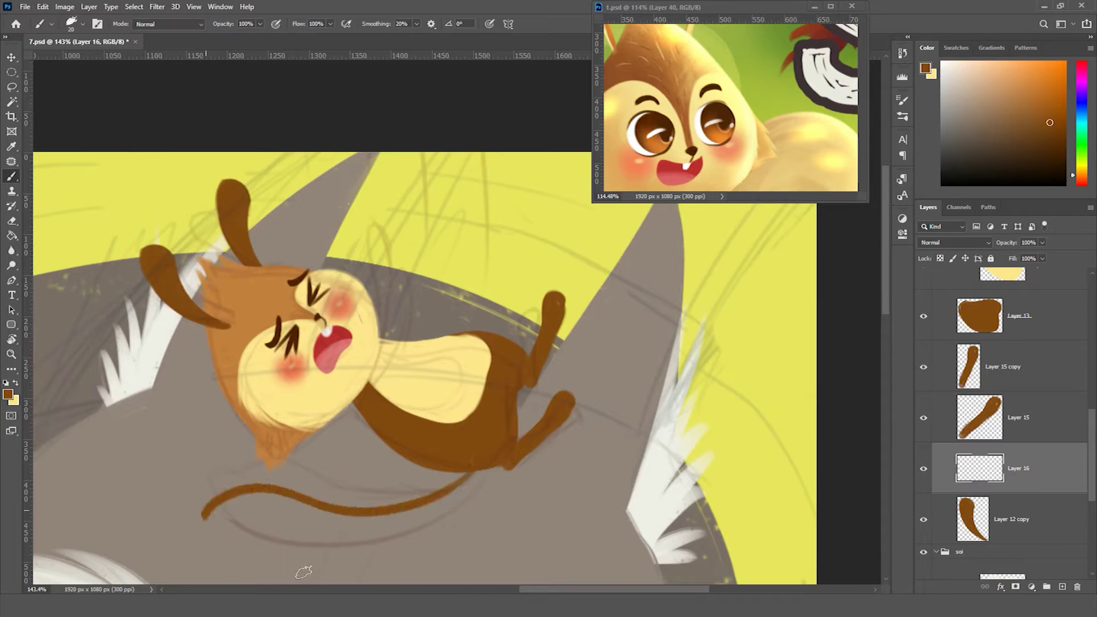
Paint a bushy curled brown tail and save the document as 7.psd.
{"action": "left_click_drag", "start_coordinate": [474, 474], "coordinate": [244, 526]}
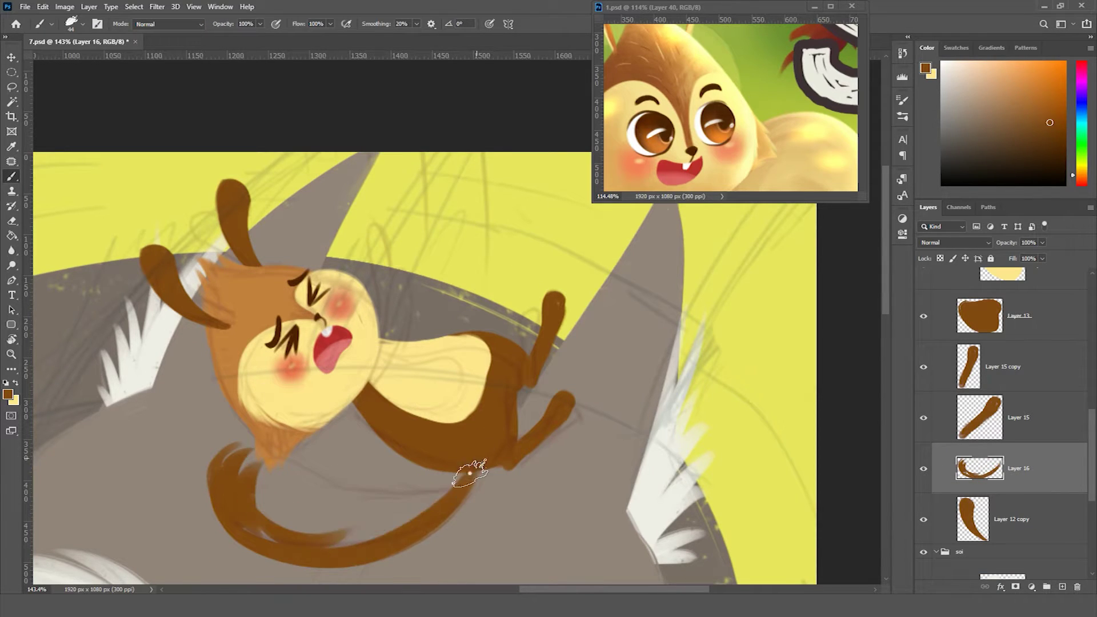
{"action": "mouse_move", "coordinate": [479, 464]}
{"action": "left_mouse_down"}
{"action": "mouse_move", "coordinate": [253, 456]}
{"action": "mouse_move", "coordinate": [251, 432]}
{"action": "left_mouse_up"}
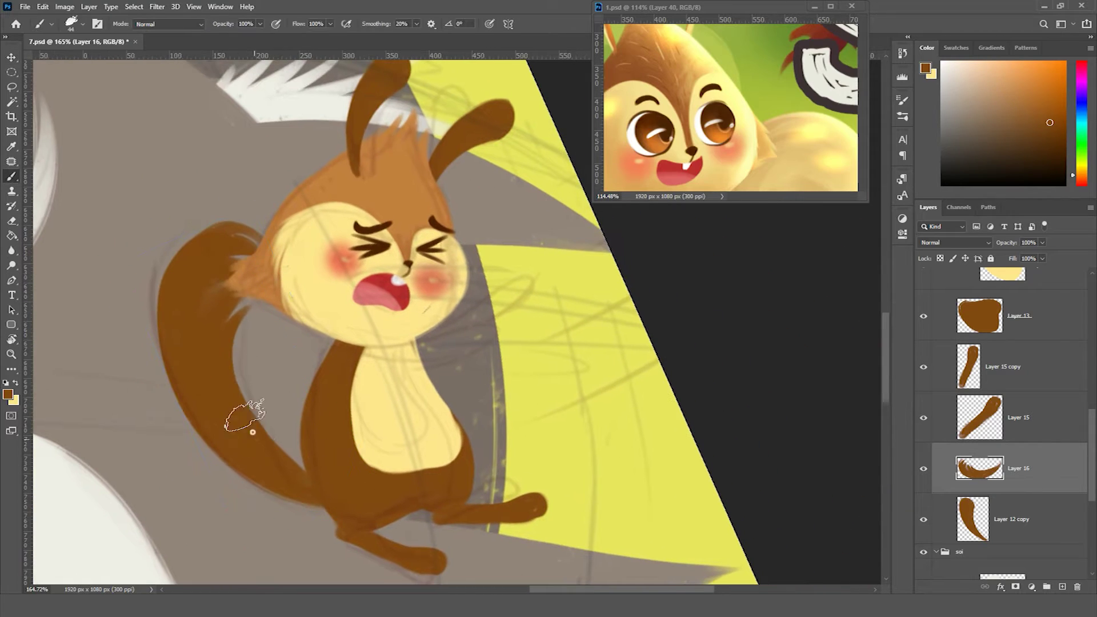
{"action": "key", "text": "ctrl+s"}
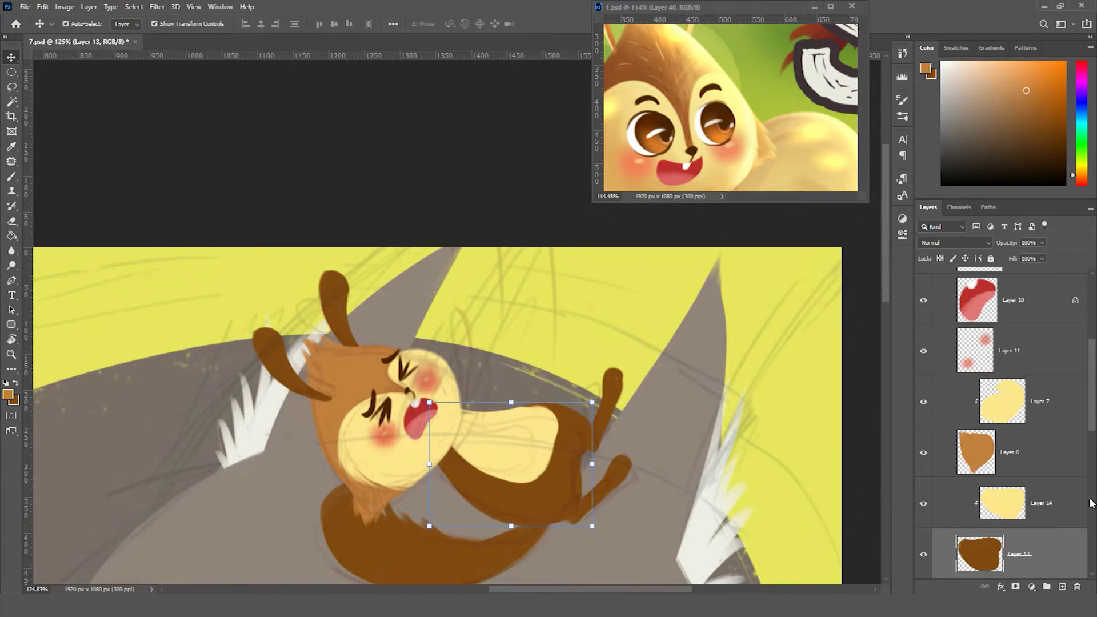
Paint a brown arm reaching upward on a new layer and copy an arm across the belly.
{"action": "left_click", "coordinate": [1058, 475]}
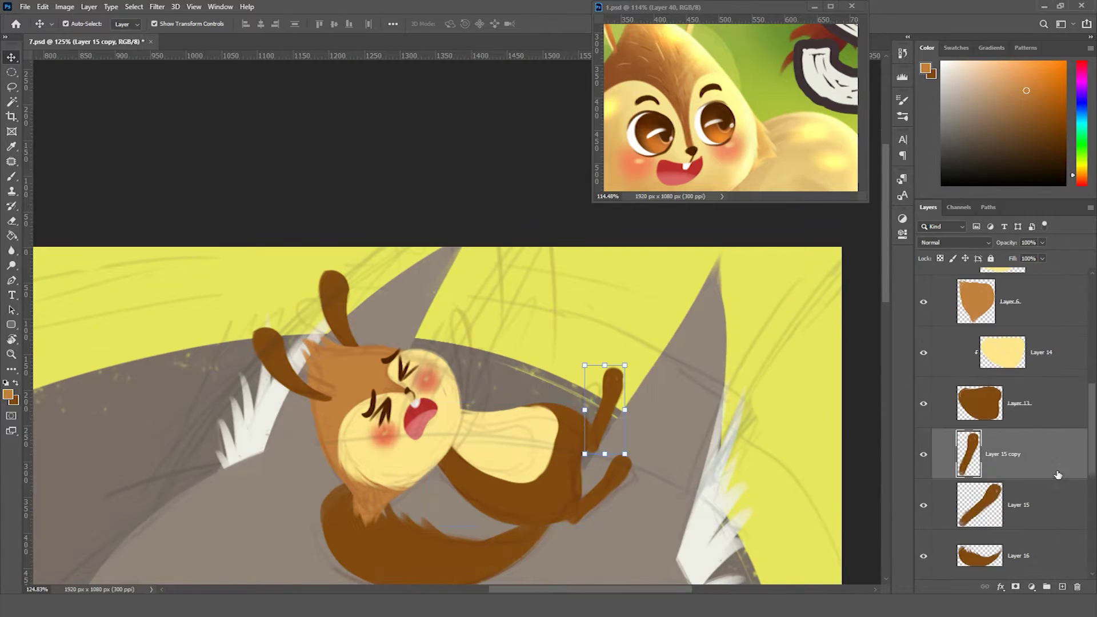
{"action": "key", "text": "ctrl+shift+alt+n"}
{"action": "key", "text": "b"}
{"action": "left_click_drag", "start_coordinate": [457, 417], "coordinate": [483, 320]}
{"action": "key", "text": "ctrl+z"}
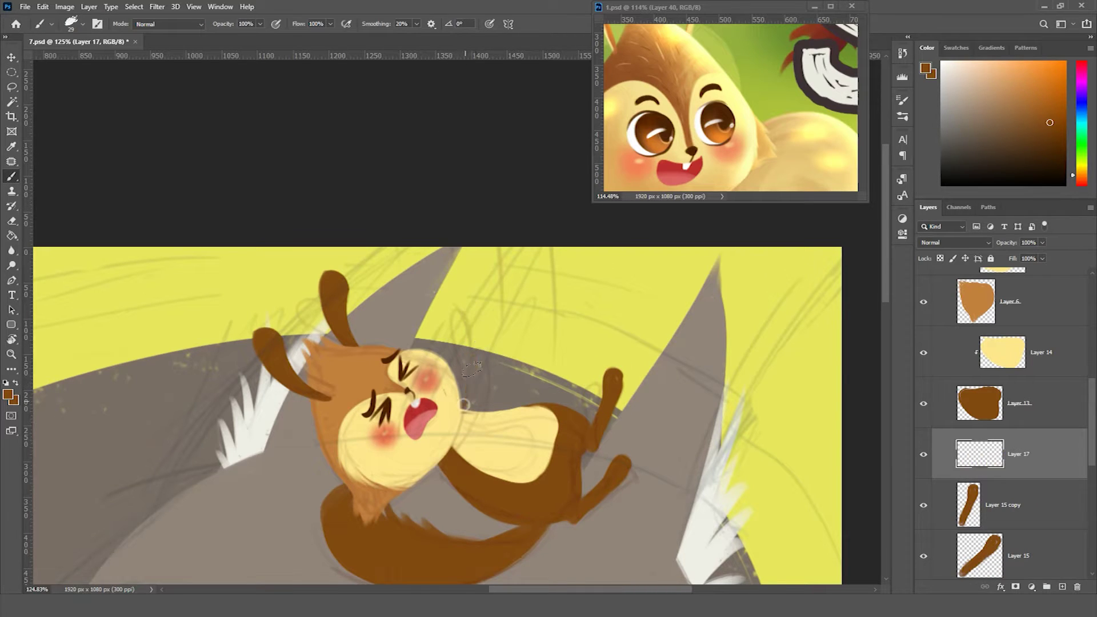
{"action": "mouse_move", "coordinate": [467, 408]}
{"action": "left_mouse_down"}
{"action": "mouse_move", "coordinate": [484, 346]}
{"action": "mouse_move", "coordinate": [520, 389]}
{"action": "left_mouse_up"}
{"action": "key", "text": "v"}
{"action": "key", "text": "b"}
Duplicate Layer 12 and recolour the squirrel's brown parts a lighter orange.
{"action": "scroll", "coordinate": [520, 389], "scroll_direction": "down", "scroll_amount": 2}
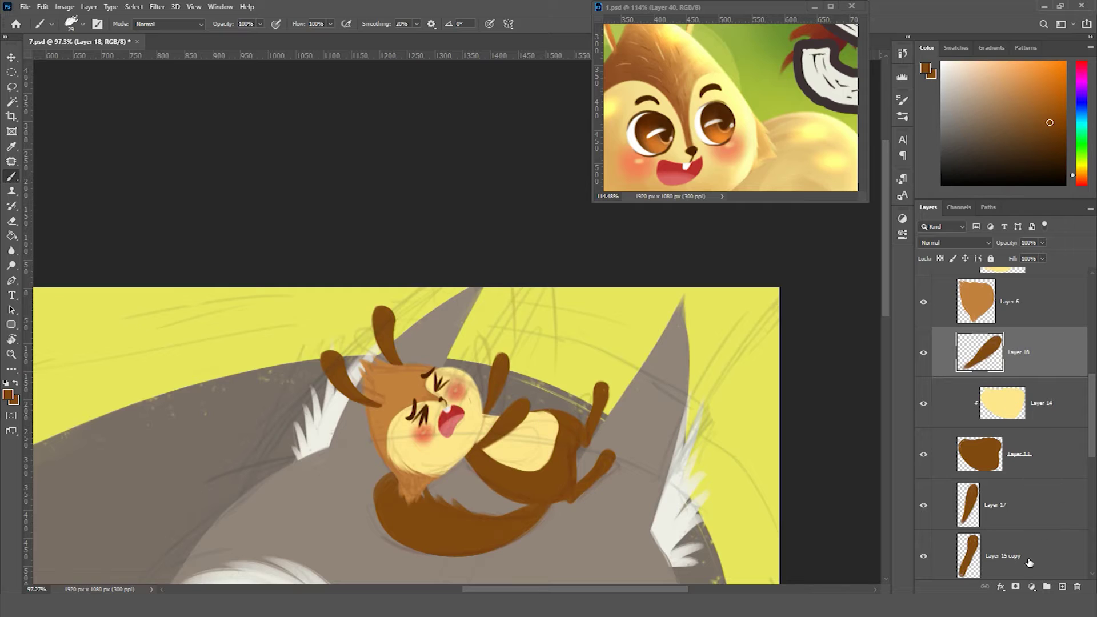
{"action": "scroll", "coordinate": [1028, 563], "scroll_direction": "down", "scroll_amount": 5}
{"action": "left_click", "coordinate": [1029, 358]}
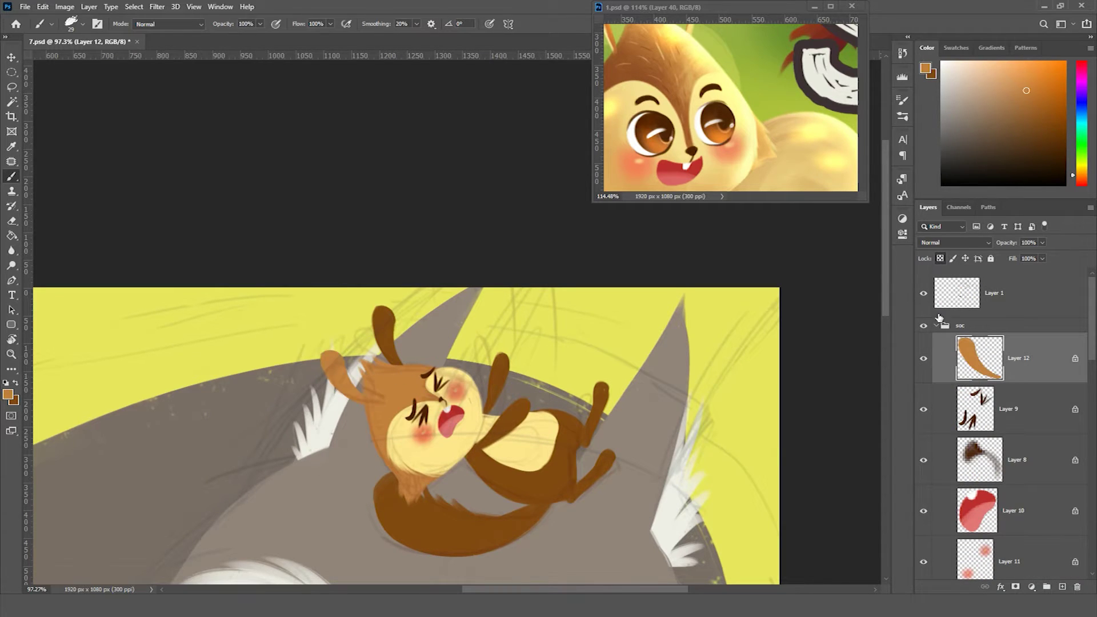
{"action": "key", "text": "ctrl+j"}
{"action": "key", "text": "v"}
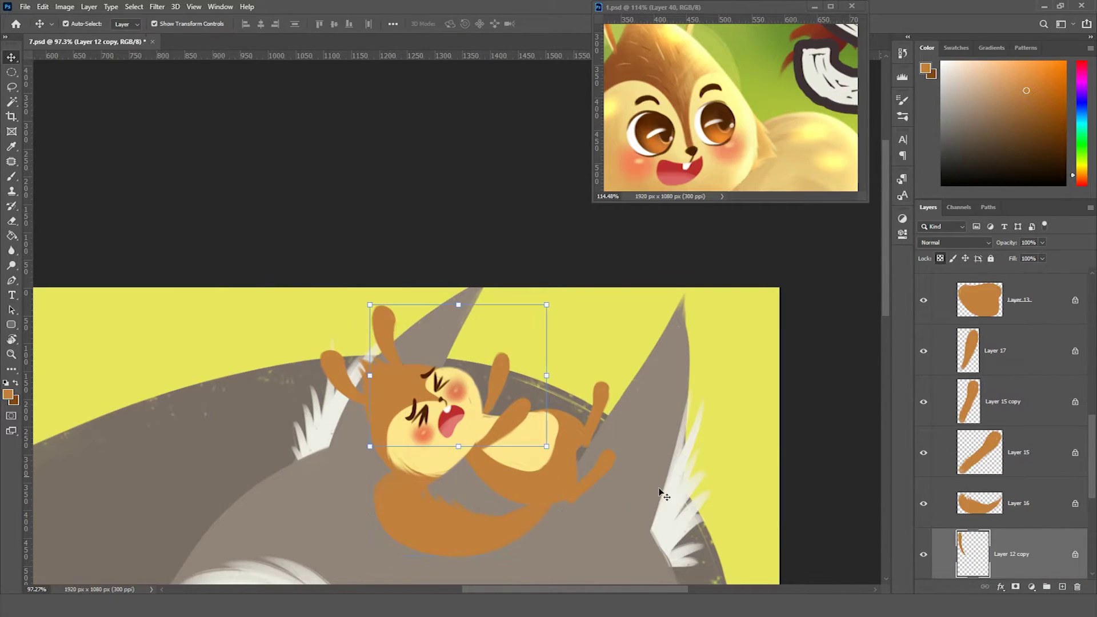
{"action": "scroll", "coordinate": [663, 495], "scroll_direction": "down", "scroll_amount": 3}
{"action": "scroll", "coordinate": [572, 400], "scroll_direction": "down", "scroll_amount": 2}
{"action": "scroll", "coordinate": [1017, 457], "scroll_direction": "up", "scroll_amount": 2}
Select the squirrel layers and nudge the ear up and to the right.
{"action": "left_click", "coordinate": [1023, 292]}
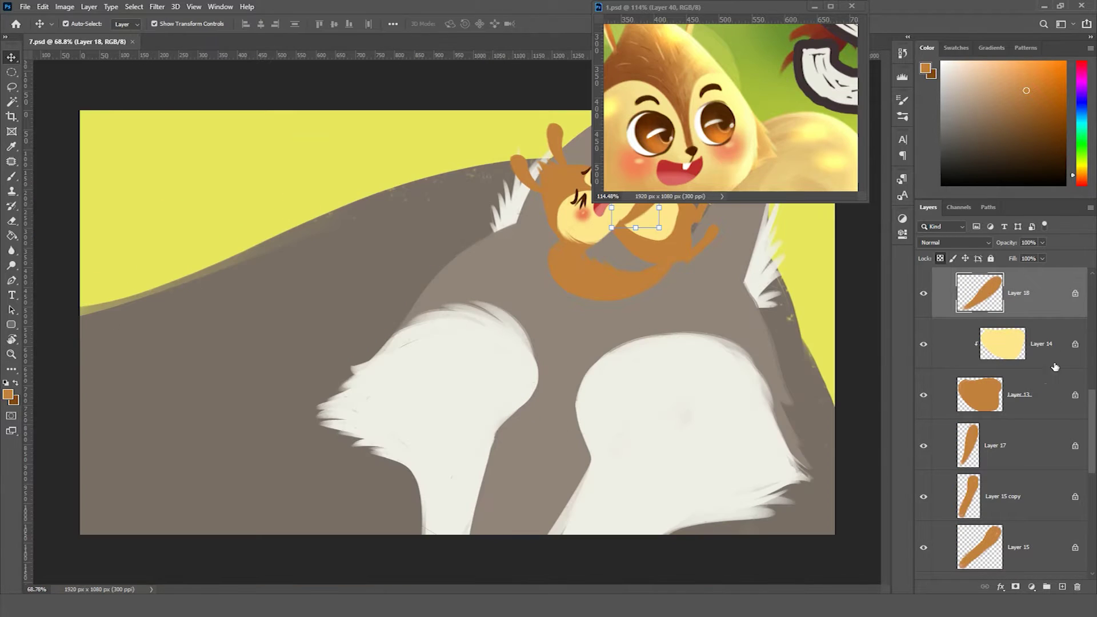
{"action": "scroll", "coordinate": [1055, 367], "scroll_direction": "down", "scroll_amount": 5}
{"action": "left_click", "coordinate": [1023, 560], "text": "shift"}
{"action": "scroll", "coordinate": [571, 257], "scroll_direction": "up", "scroll_amount": 3}
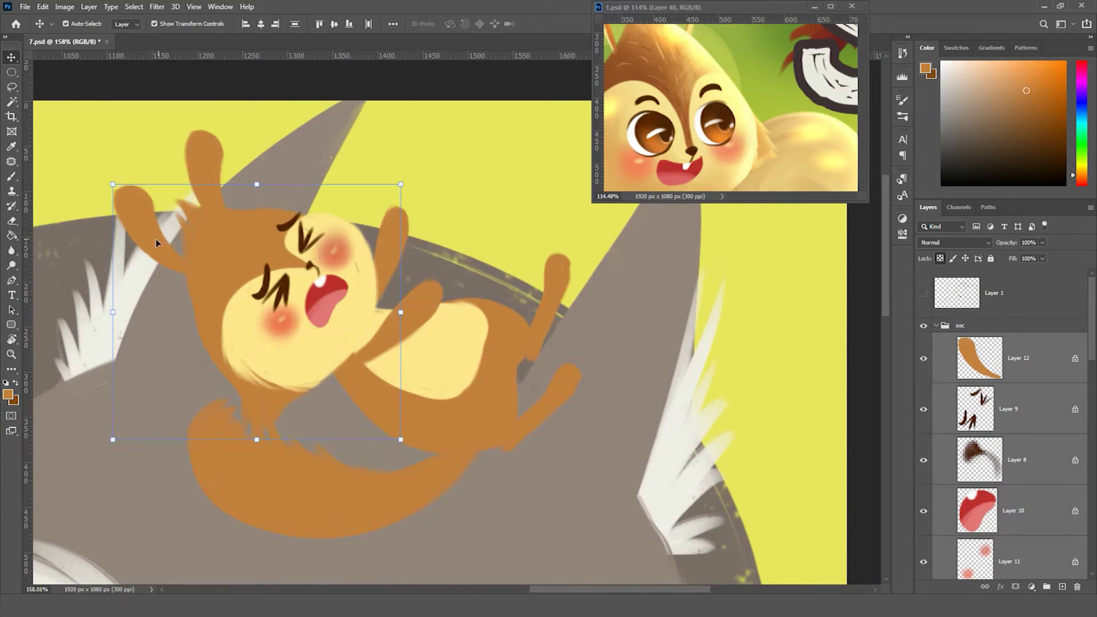
{"action": "left_click_drag", "start_coordinate": [206, 149], "coordinate": [213, 139]}
{"action": "key", "text": "l"}
{"action": "left_click_drag", "start_coordinate": [510, 213], "coordinate": [384, 109]}
{"action": "key", "text": "v"}
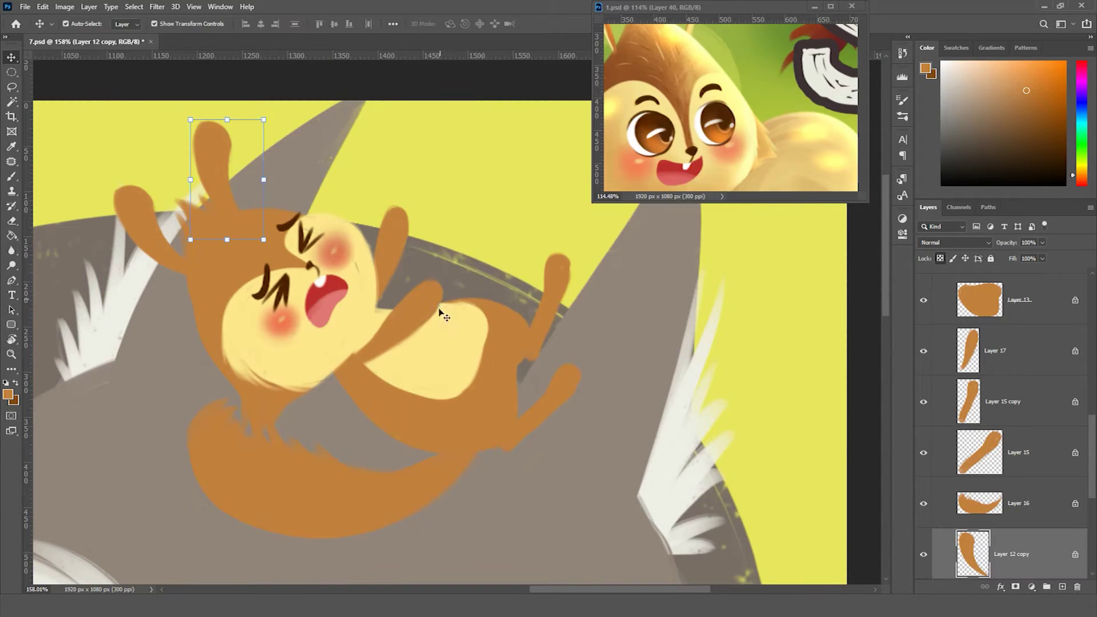
{"action": "scroll", "coordinate": [426, 289], "scroll_direction": "down", "scroll_amount": 5}
{"action": "scroll", "coordinate": [691, 385], "scroll_direction": "up", "scroll_amount": 3}
{"action": "scroll", "coordinate": [681, 121], "scroll_direction": "right", "scroll_amount": 5}
Copy the closed eye to the wolf's other side and merge it into one layer.
{"action": "scroll", "coordinate": [682, 121], "scroll_direction": "right", "scroll_amount": 5}
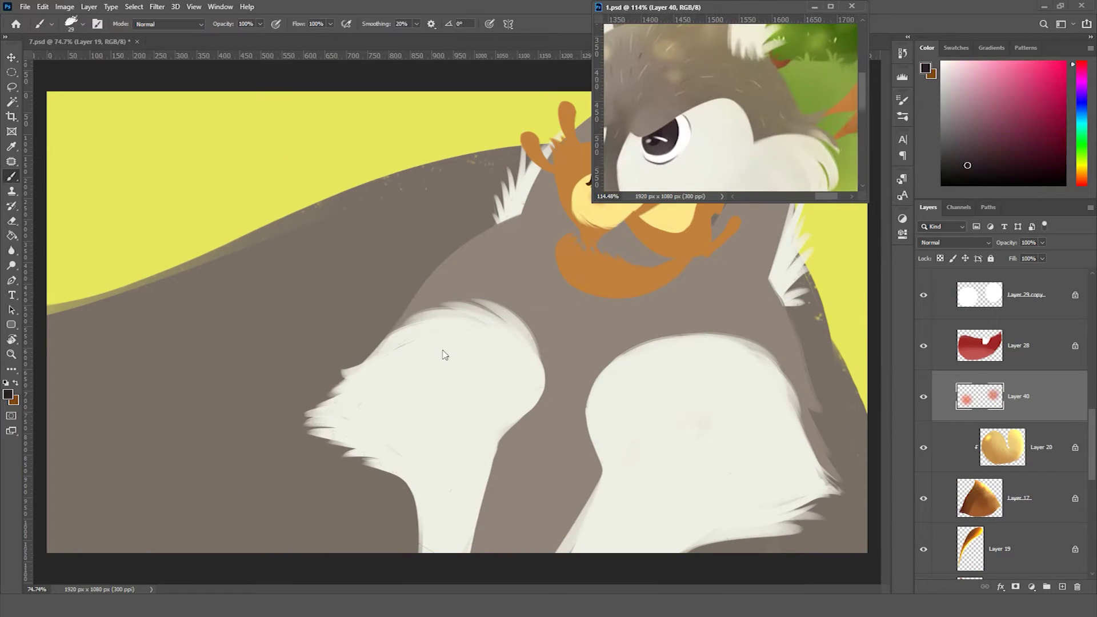
{"action": "left_click_drag", "start_coordinate": [510, 399], "coordinate": [691, 442], "text": "alt"}
{"action": "key", "text": "ctrl+e"}
{"action": "key", "text": "b"}
On a new layer, outline the tongue shape and fill it solid red.
{"action": "scroll", "coordinate": [594, 500], "scroll_direction": "up", "scroll_amount": 2}
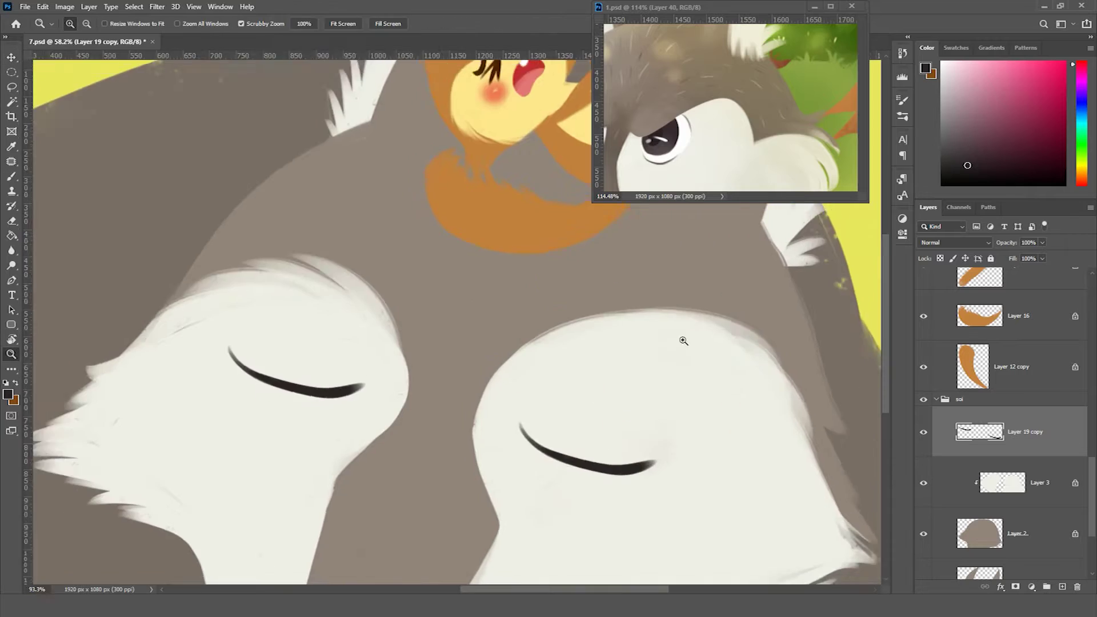
{"action": "scroll", "coordinate": [595, 500], "scroll_direction": "down", "scroll_amount": 3}
{"action": "scroll", "coordinate": [726, 160], "scroll_direction": "down", "scroll_amount": 5}
{"action": "scroll", "coordinate": [642, 313], "scroll_direction": "up", "scroll_amount": 1}
{"action": "left_click", "coordinate": [596, 208], "text": "alt"}
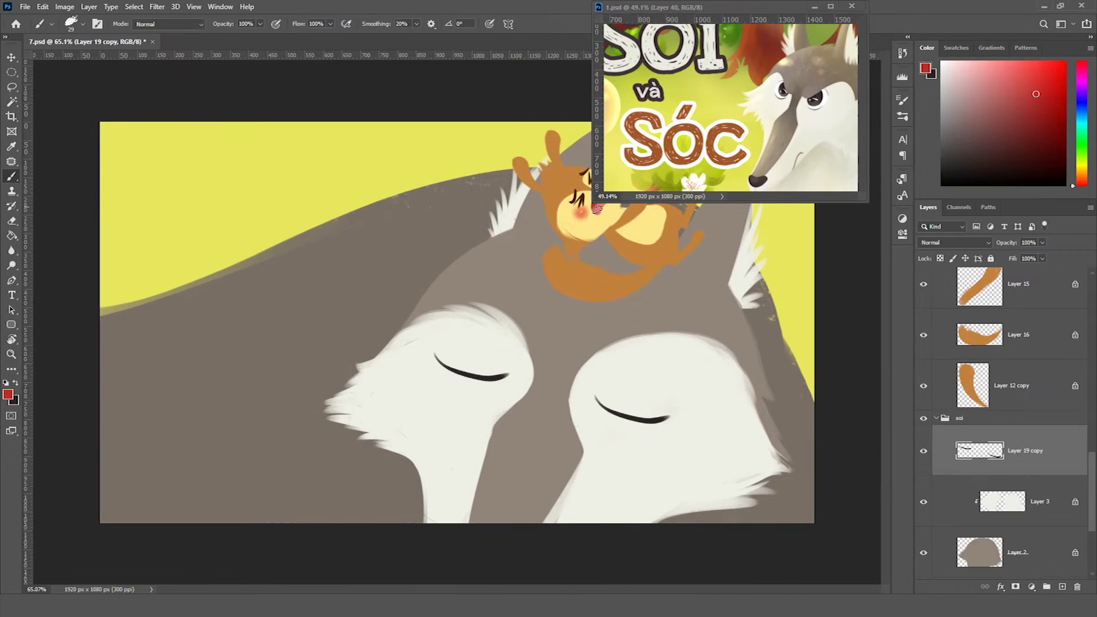
{"action": "key", "text": "ctrl+shift+n"}
{"action": "key", "text": "Return"}
{"action": "left_click_drag", "start_coordinate": [588, 522], "coordinate": [637, 514]}
{"action": "scroll", "coordinate": [658, 469], "scroll_direction": "up", "scroll_amount": 2, "text": "alt"}
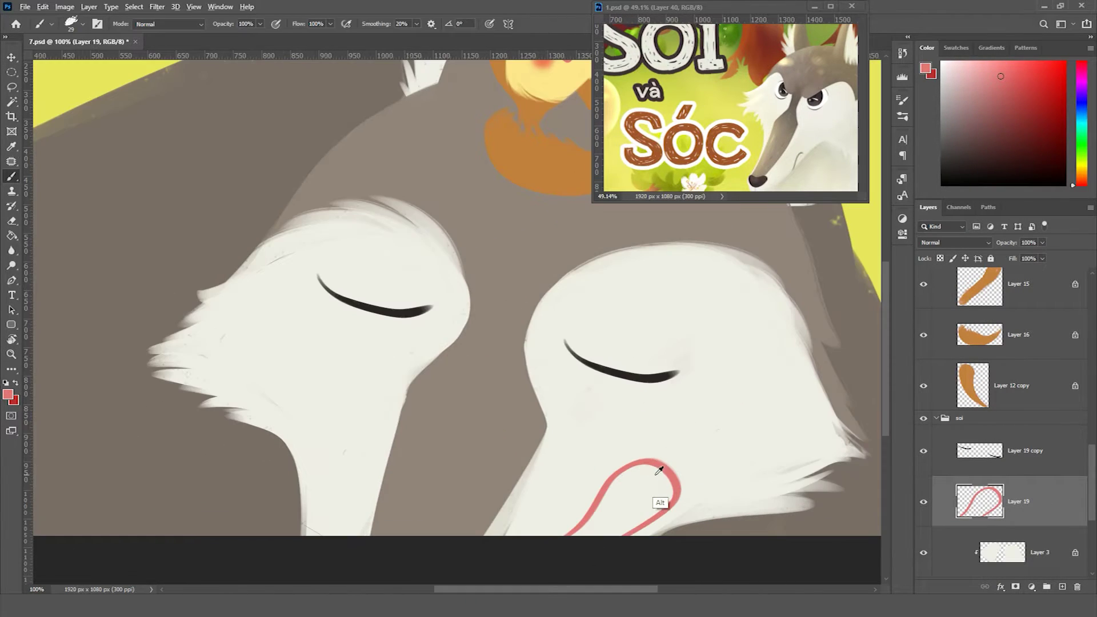
{"action": "left_click", "coordinate": [592, 520]}
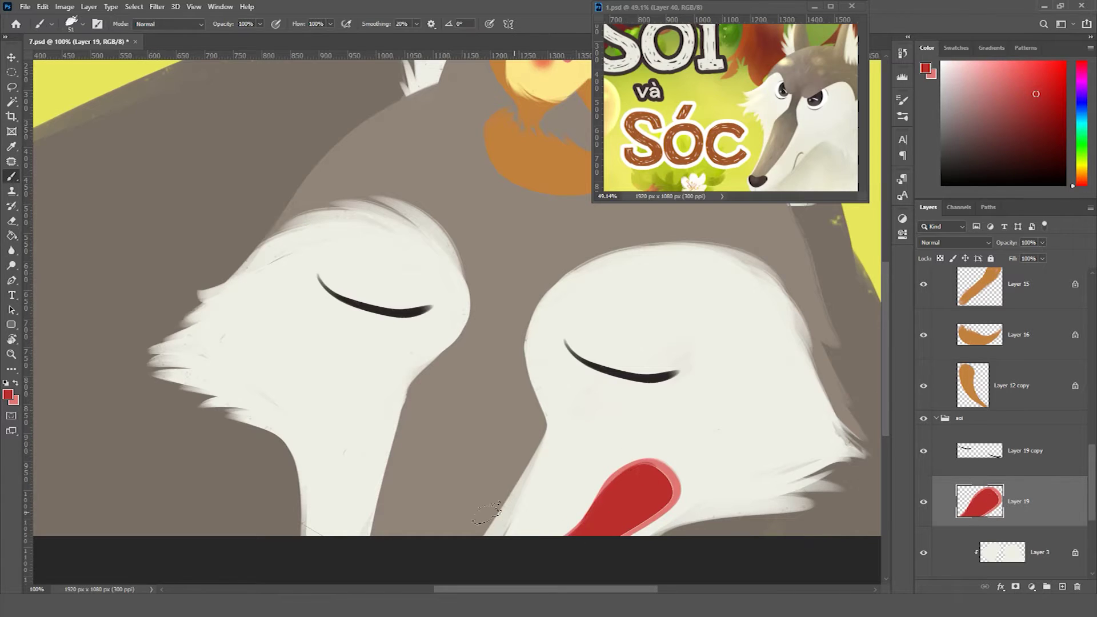
Add a pink highlight across the tongue and a white fang sampled from the fur.
{"action": "left_click_drag", "start_coordinate": [676, 494], "coordinate": [560, 540]}
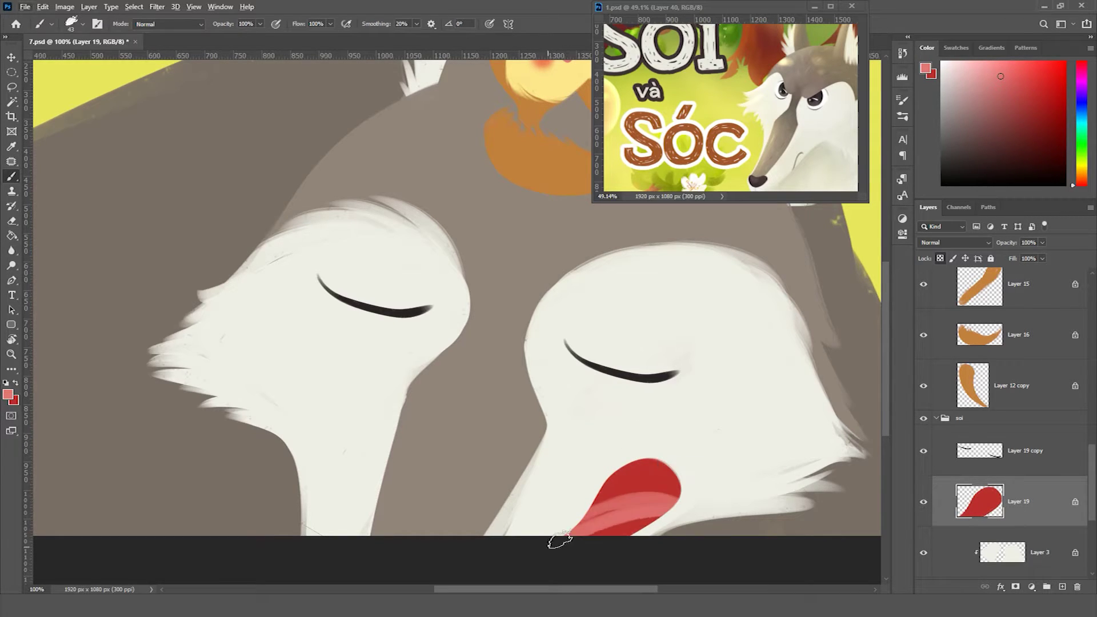
{"action": "scroll", "coordinate": [615, 543], "scroll_direction": "down", "scroll_amount": 2}
{"action": "left_click", "coordinate": [640, 474], "text": "alt"}
{"action": "scroll", "coordinate": [610, 455], "scroll_direction": "up", "scroll_amount": 3}
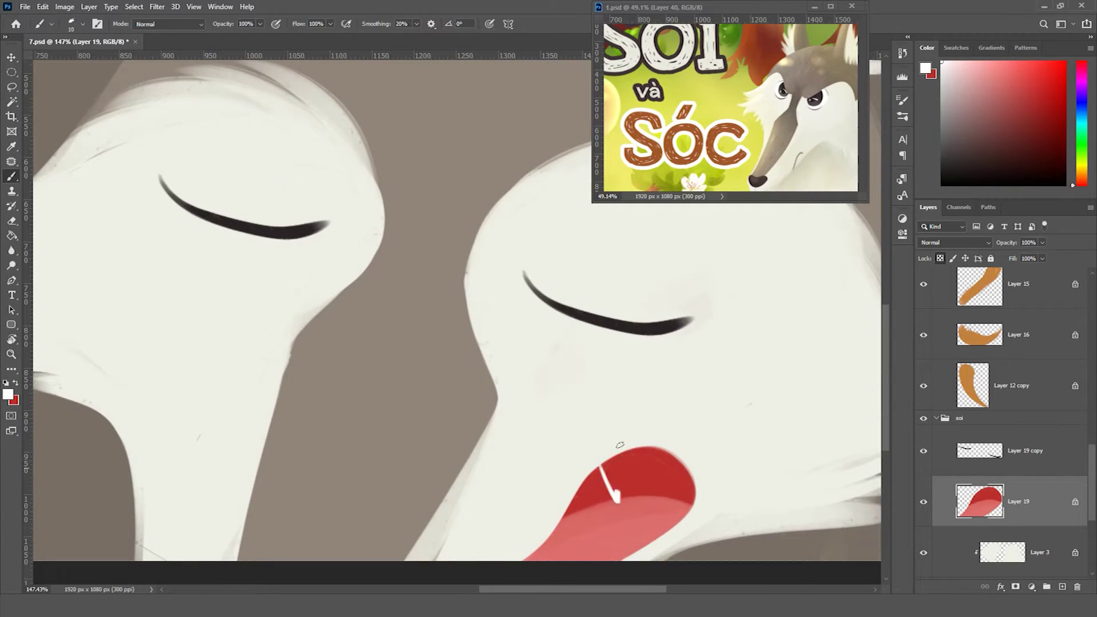
{"action": "scroll", "coordinate": [676, 474], "scroll_direction": "down", "scroll_amount": 1}
{"action": "left_click_drag", "start_coordinate": [635, 501], "coordinate": [646, 457]}
{"action": "scroll", "coordinate": [636, 459], "scroll_direction": "down", "scroll_amount": 2}
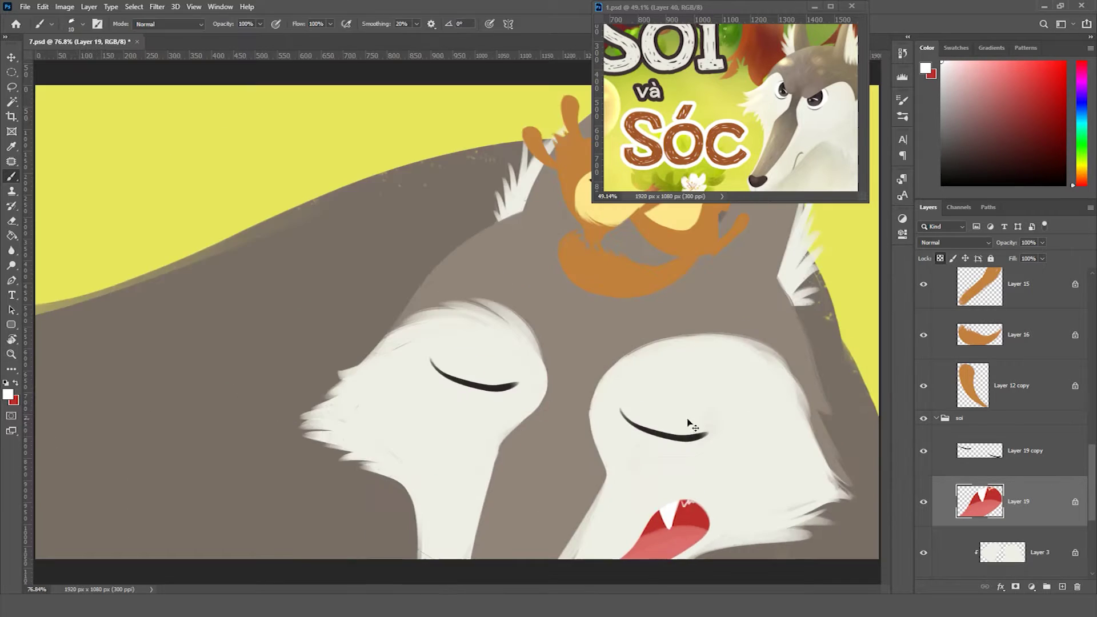
{"action": "scroll", "coordinate": [690, 421], "scroll_direction": "down", "scroll_amount": 1}
Paint redder and darker orange fur shading on the squirrel's head on Layers 6 and 12.
{"action": "key", "text": "v"}
{"action": "scroll", "coordinate": [692, 330], "scroll_direction": "up", "scroll_amount": 2}
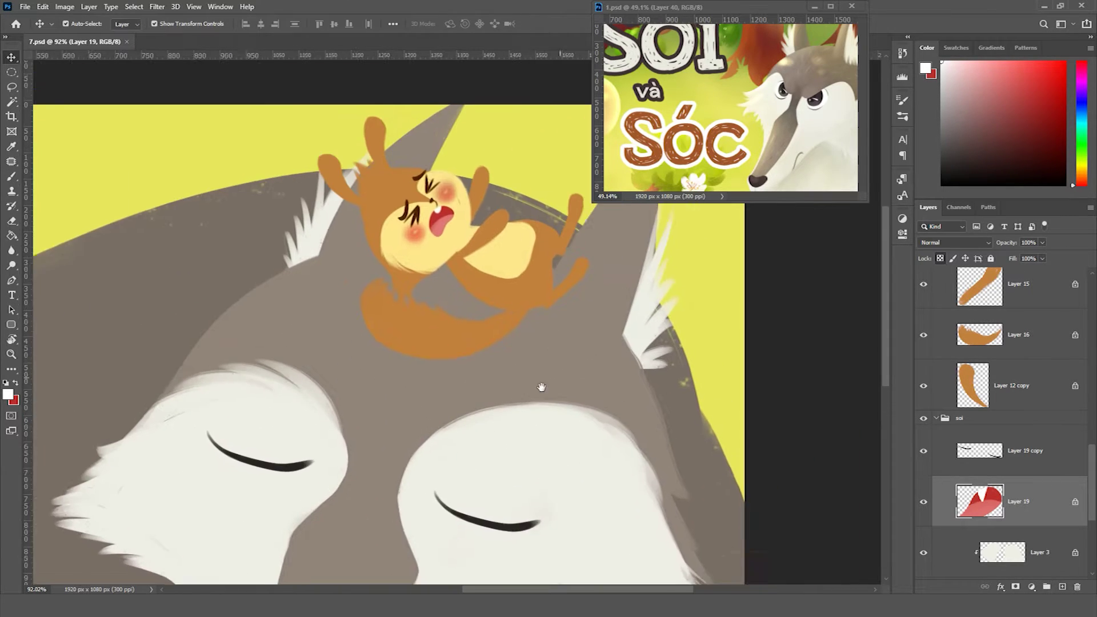
{"action": "left_click", "coordinate": [395, 297], "text": "ctrl"}
{"action": "key", "text": "b"}
{"action": "left_click_drag", "start_coordinate": [1089, 177], "coordinate": [1087, 179]}
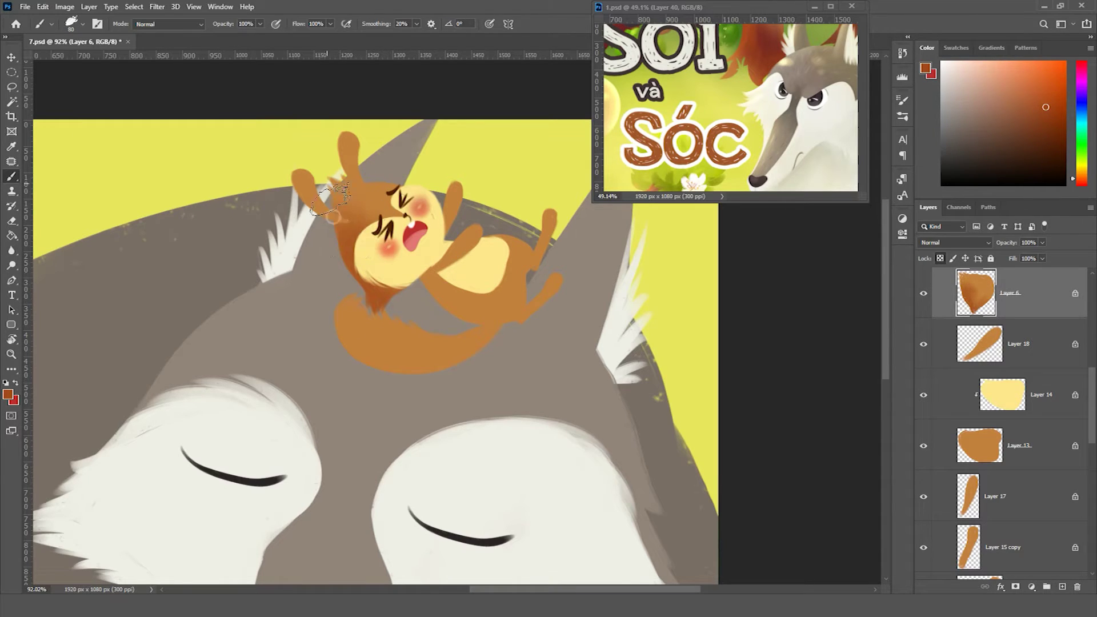
{"action": "left_click", "coordinate": [343, 180], "text": "alt"}
{"action": "scroll", "coordinate": [349, 172], "scroll_direction": "up", "scroll_amount": 2}
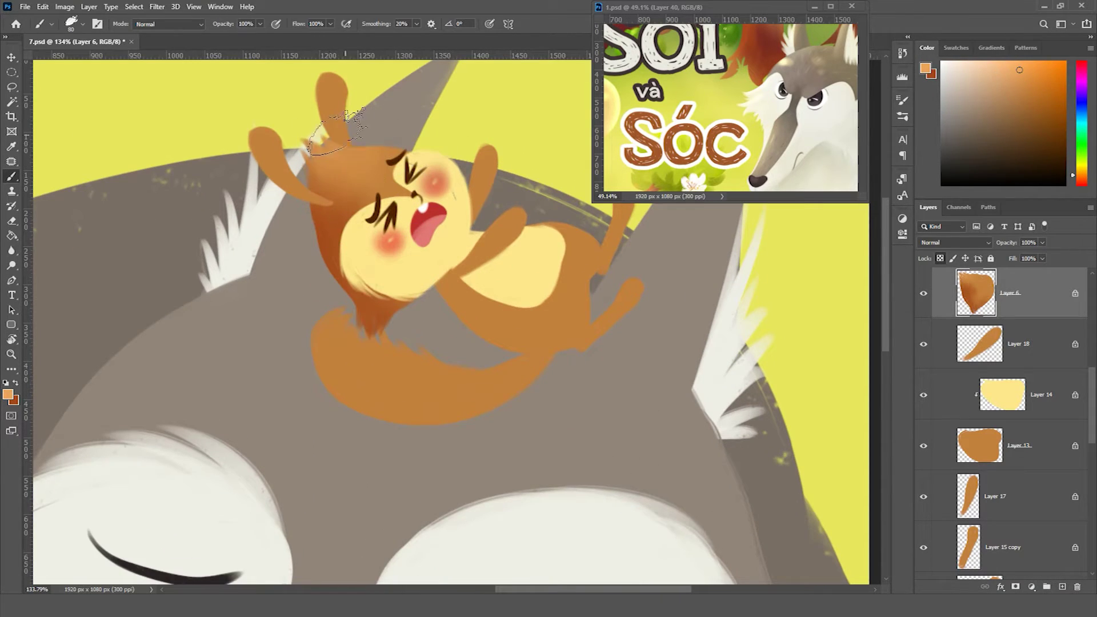
{"action": "left_click", "coordinate": [308, 162], "text": "ctrl"}
{"action": "left_click", "coordinate": [308, 199], "text": "alt"}
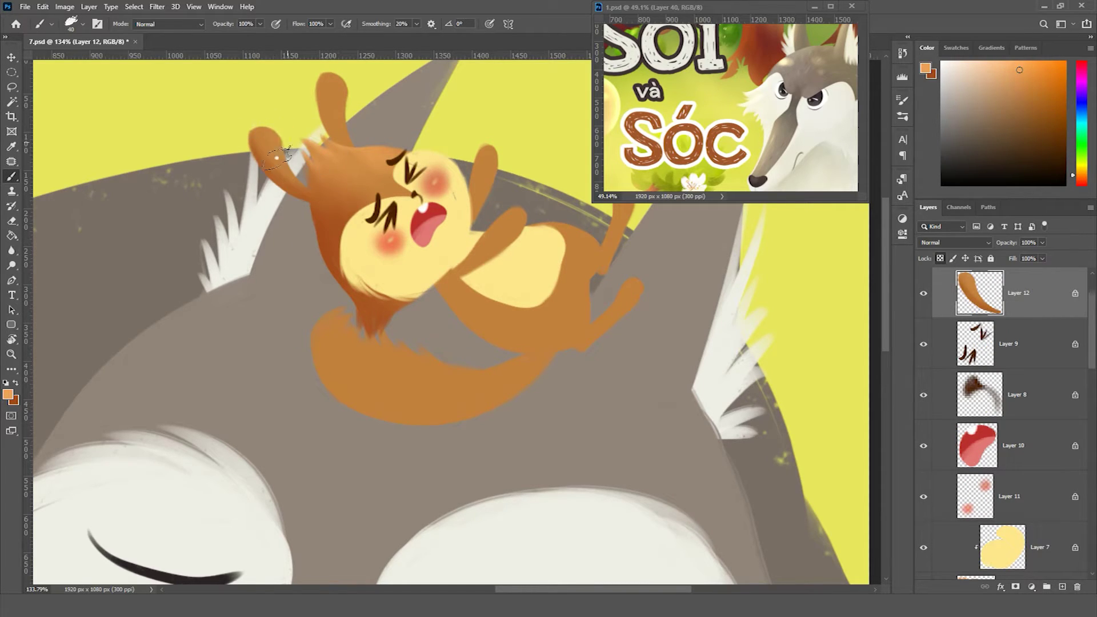
{"action": "key", "text": "ctrl+j"}
Sample cream from the squirrel's face and shrink the brush for the paw tips.
{"action": "left_click", "coordinate": [369, 241], "text": "alt"}
{"action": "key", "text": "bracketleft"}
{"action": "key", "text": "bracketleft"}
{"action": "key", "text": "bracketleft"}
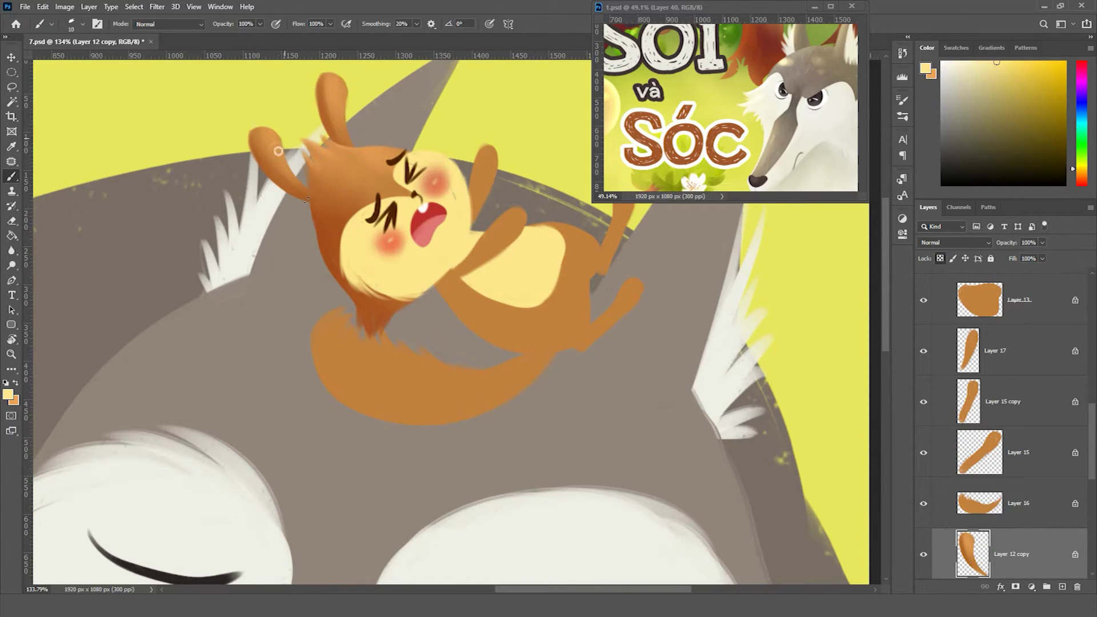
{"action": "key", "text": "ctrl+j"}
{"action": "scroll", "coordinate": [400, 172], "scroll_direction": "down", "scroll_amount": 2}
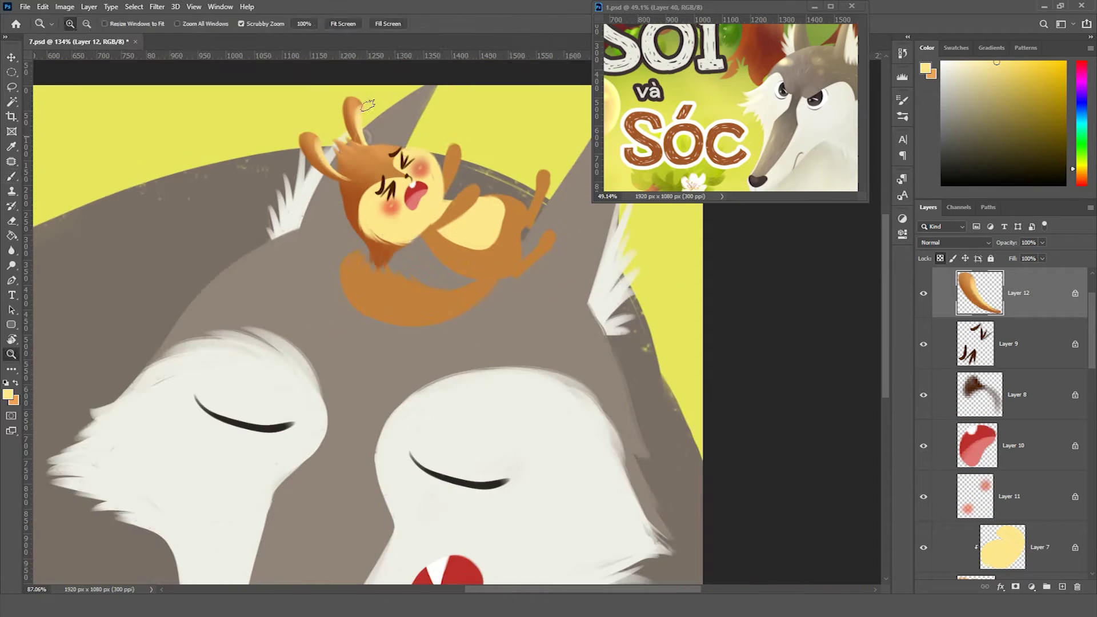
{"action": "scroll", "coordinate": [486, 194], "scroll_direction": "up", "scroll_amount": 3}
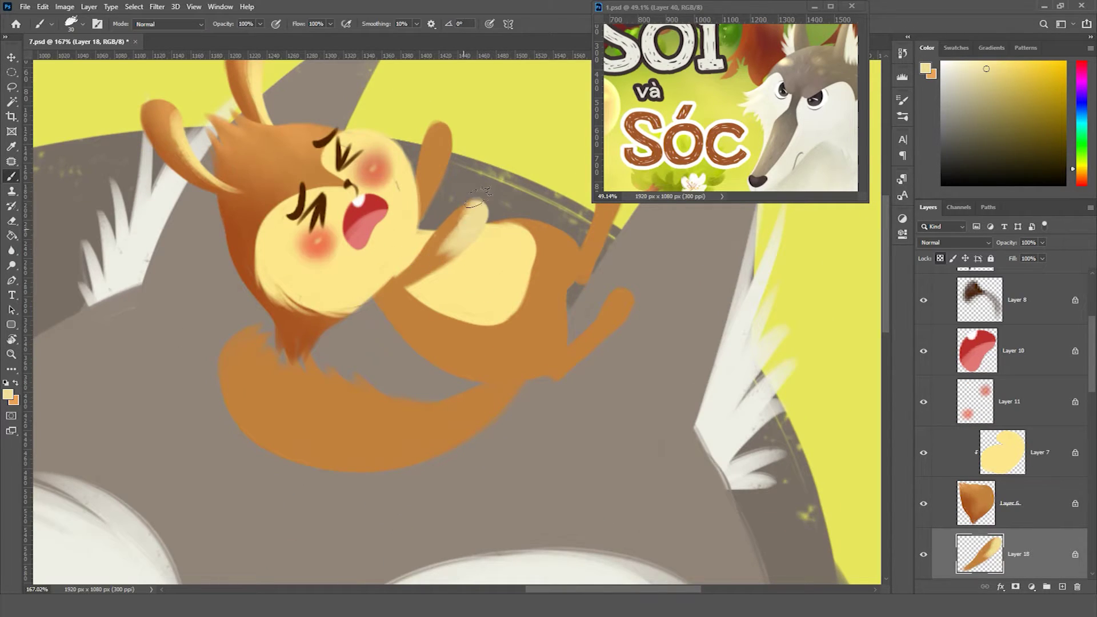
Paint cream tips on the squirrel's paws on the Layer 15 copy and Layer 17 arms.
{"action": "left_click", "coordinate": [479, 196], "text": "ctrl"}
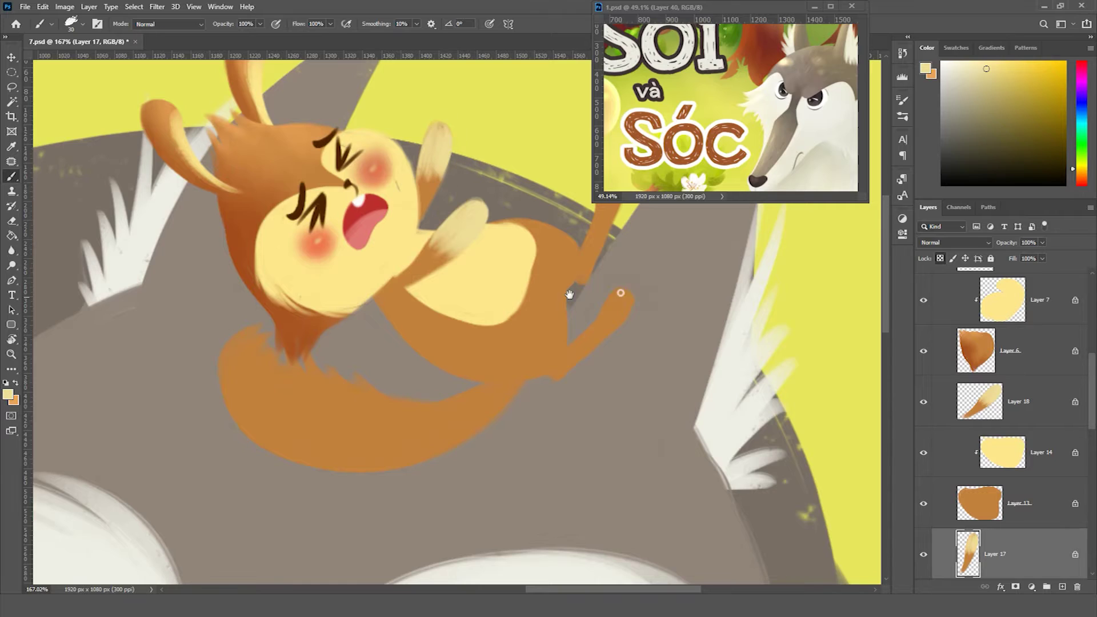
{"action": "left_click_drag", "start_coordinate": [570, 294], "coordinate": [433, 200]}
{"action": "left_click", "coordinate": [467, 198], "text": "ctrl"}
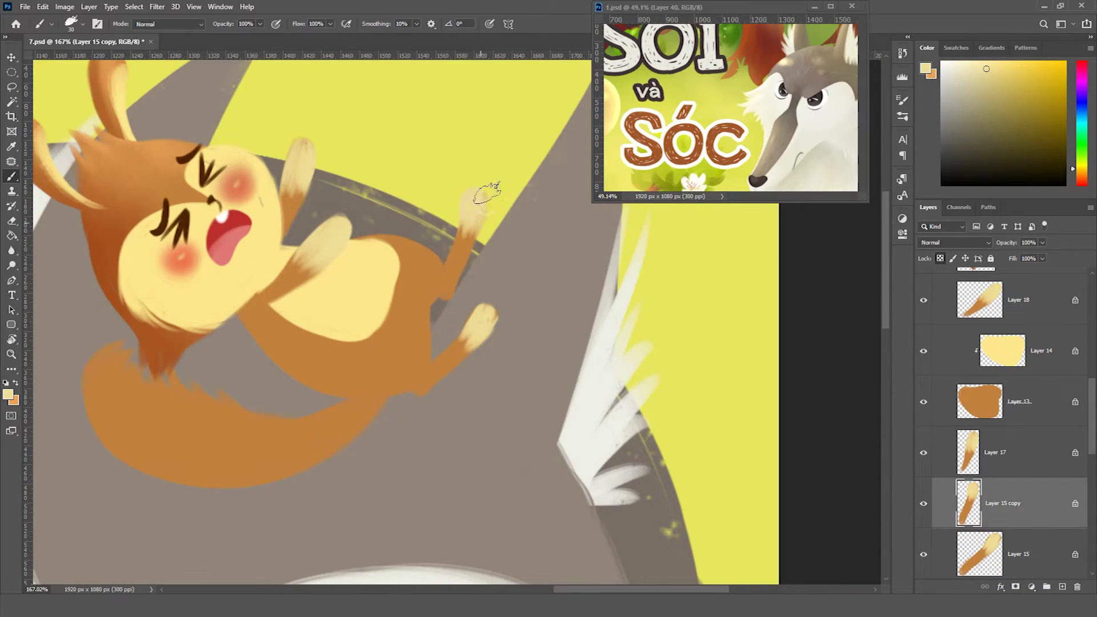
{"action": "left_click", "coordinate": [309, 164], "text": "ctrl"}
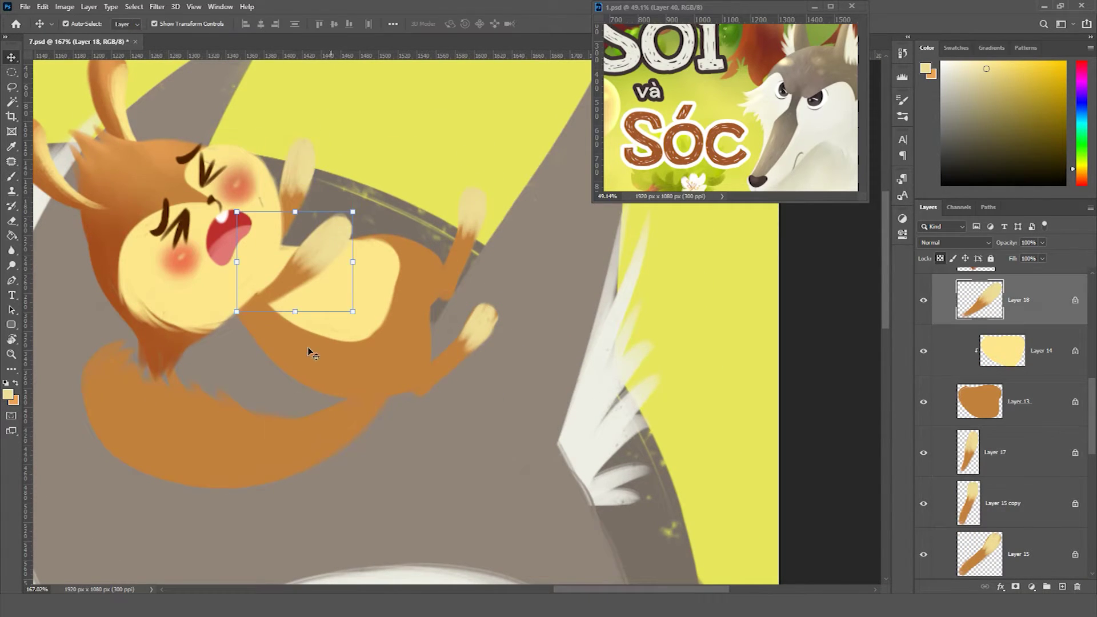
{"action": "scroll", "coordinate": [306, 350], "scroll_direction": "down", "scroll_amount": 3}
Brush warm orange and cream shading along the squirrel's tail on Layer 16.
{"action": "left_click", "coordinate": [158, 384], "text": "ctrl"}
{"action": "scroll", "coordinate": [159, 385], "scroll_direction": "up", "scroll_amount": 3}
{"action": "left_click_drag", "start_coordinate": [203, 237], "coordinate": [201, 235]}
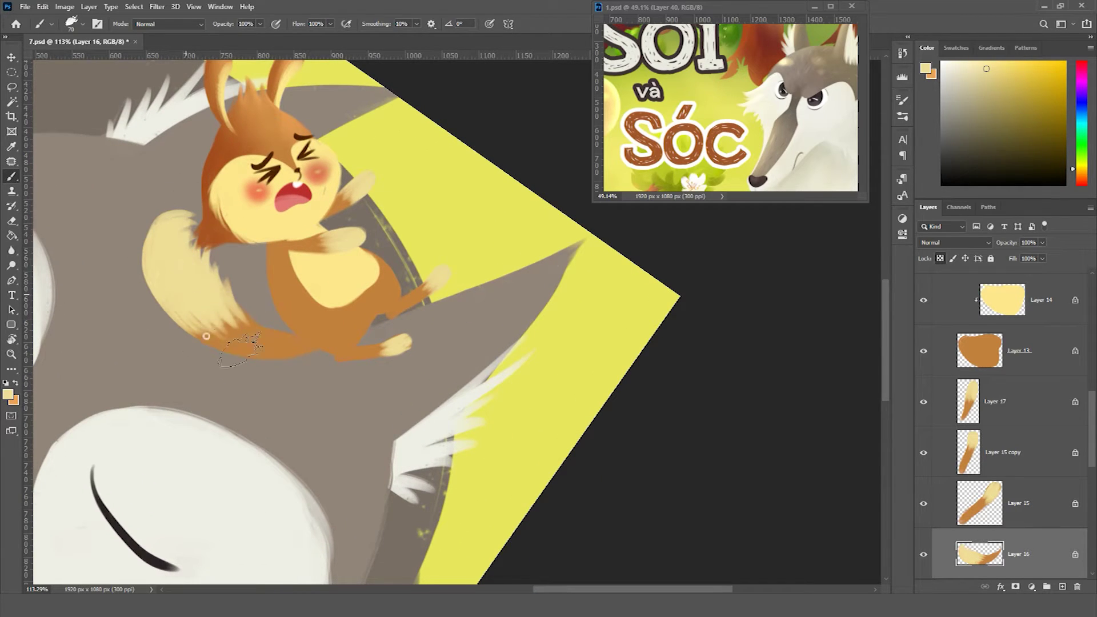
{"action": "scroll", "coordinate": [222, 308], "scroll_direction": "down", "scroll_amount": 3}
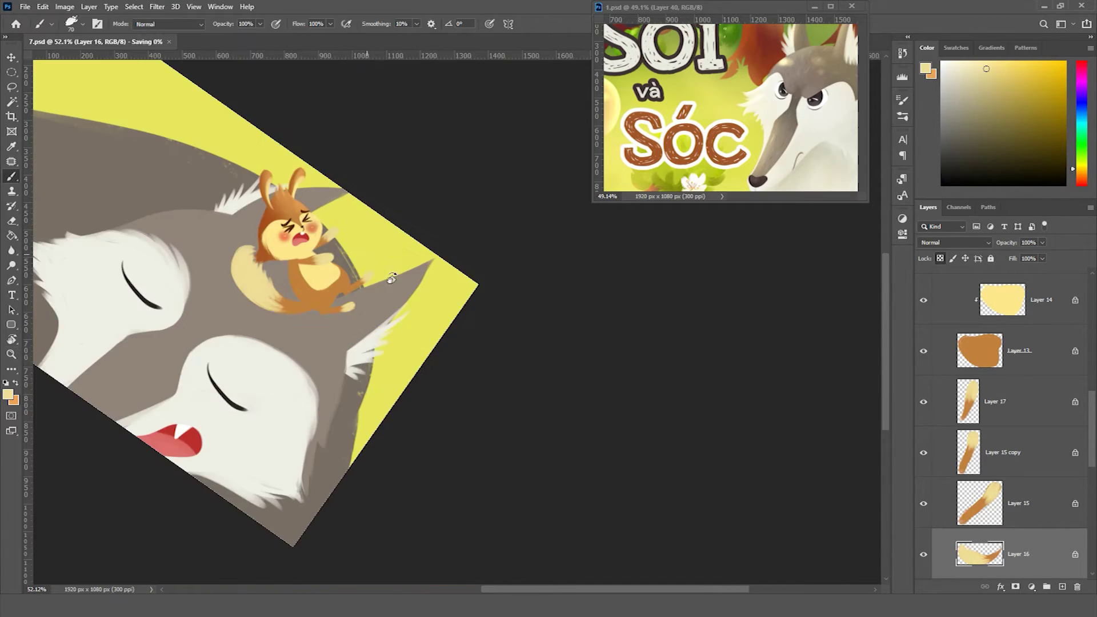
{"action": "scroll", "coordinate": [408, 419], "scroll_direction": "up", "scroll_amount": 3}
{"action": "left_click", "coordinate": [408, 419], "text": "ctrl"}
{"action": "key", "text": "v"}
{"action": "left_click", "coordinate": [408, 419], "text": "ctrl"}
{"action": "key", "text": "b"}
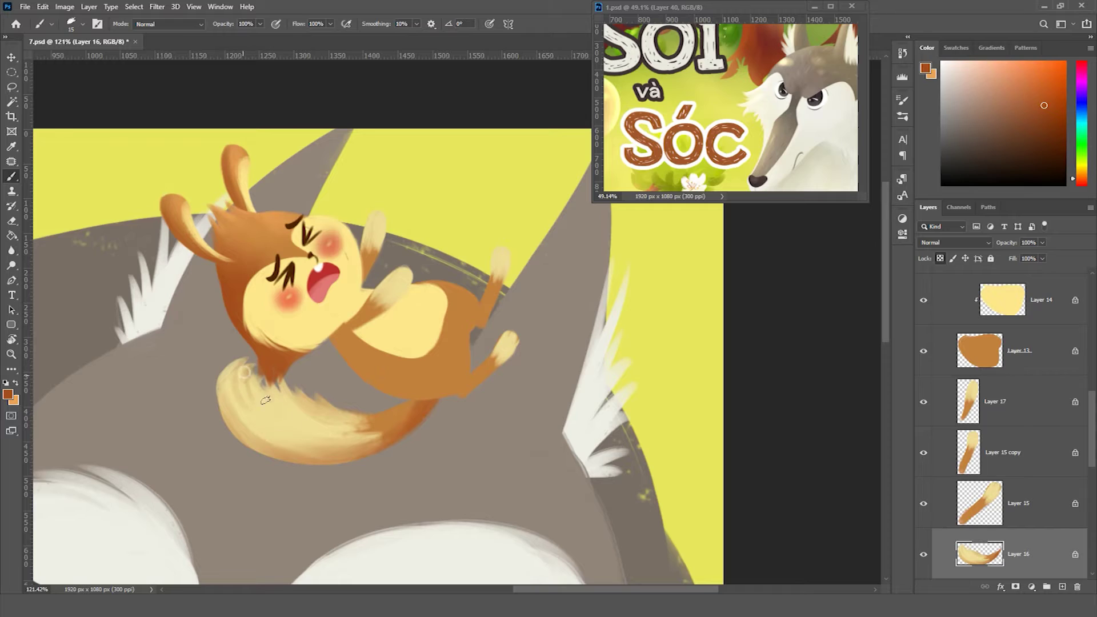
Paint darker brown fur on the squirrel's body with a 60 px brush.
{"action": "scroll", "coordinate": [297, 401], "scroll_direction": "down", "scroll_amount": 2}
{"action": "scroll", "coordinate": [420, 406], "scroll_direction": "up", "scroll_amount": 1}
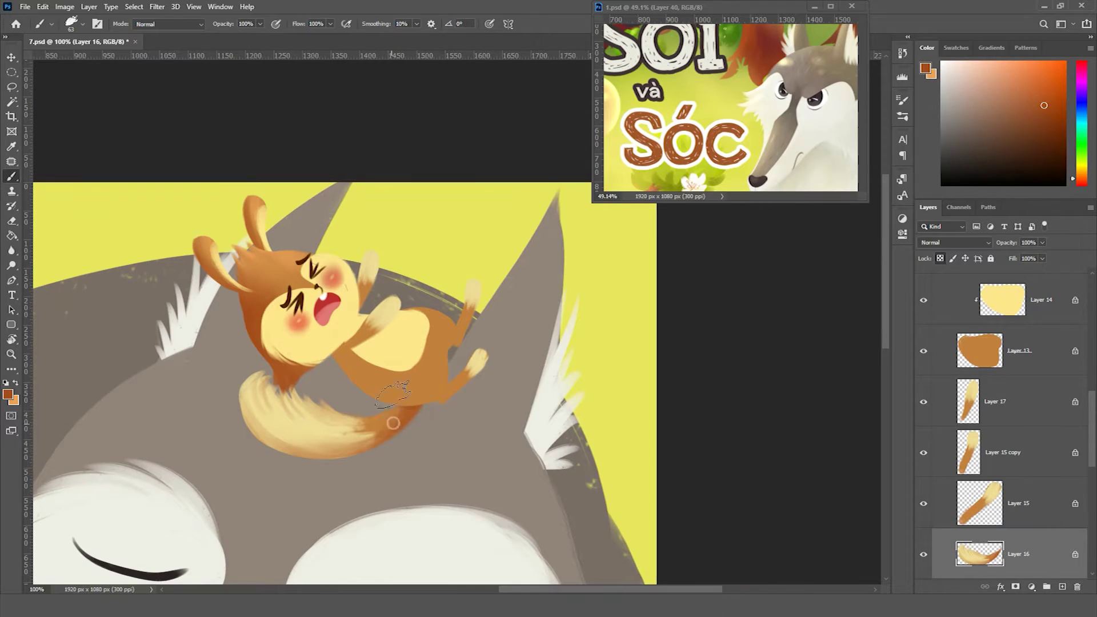
{"action": "left_click", "coordinate": [311, 267], "text": "alt"}
{"action": "left_click", "coordinate": [401, 409], "text": "ctrl"}
{"action": "key", "text": "]"}
{"action": "key", "text": "]"}
{"action": "key", "text": "]"}
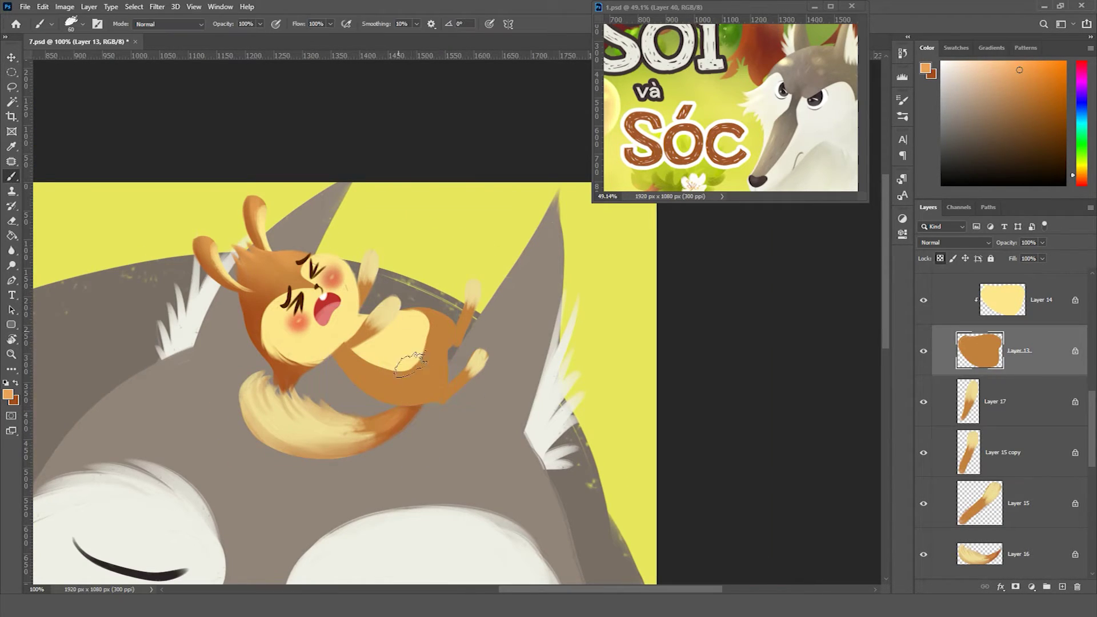
{"action": "left_click", "coordinate": [366, 377], "text": "alt"}
{"action": "scroll", "coordinate": [444, 379], "scroll_direction": "up", "scroll_amount": 1}
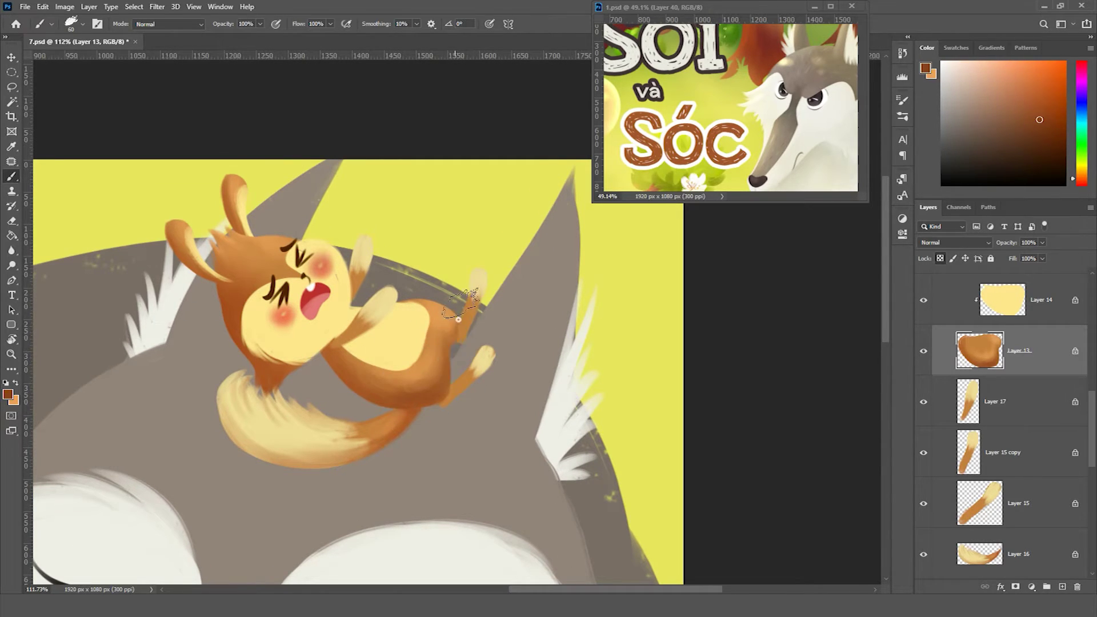
Add fur texture to the squirrel's raised arm and both legs (Layer 15 and Layer 15 copy).
{"action": "left_click", "coordinate": [359, 257], "text": "ctrl"}
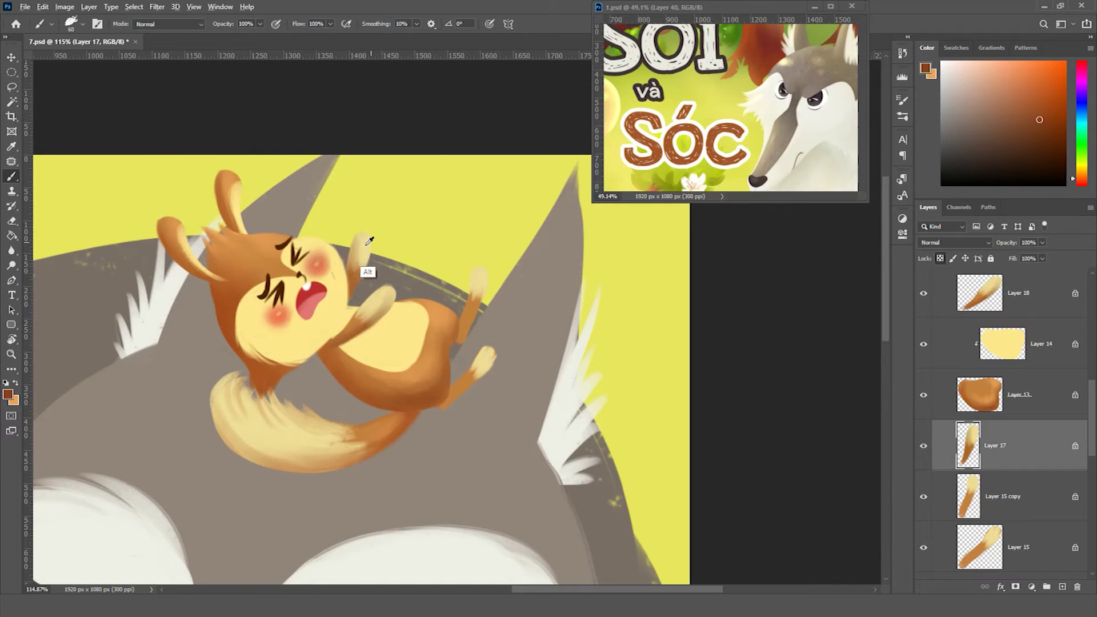
{"action": "scroll", "coordinate": [369, 241], "scroll_direction": "up", "scroll_amount": 3}
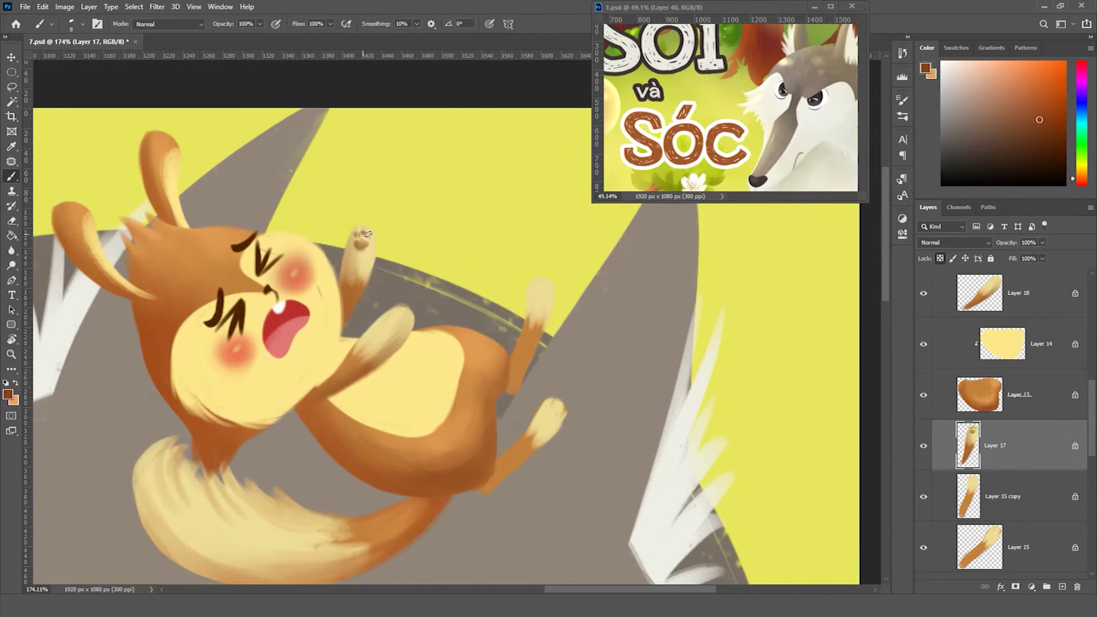
{"action": "scroll", "coordinate": [368, 235], "scroll_direction": "down", "scroll_amount": 3}
{"action": "left_click", "coordinate": [480, 304], "text": "ctrl"}
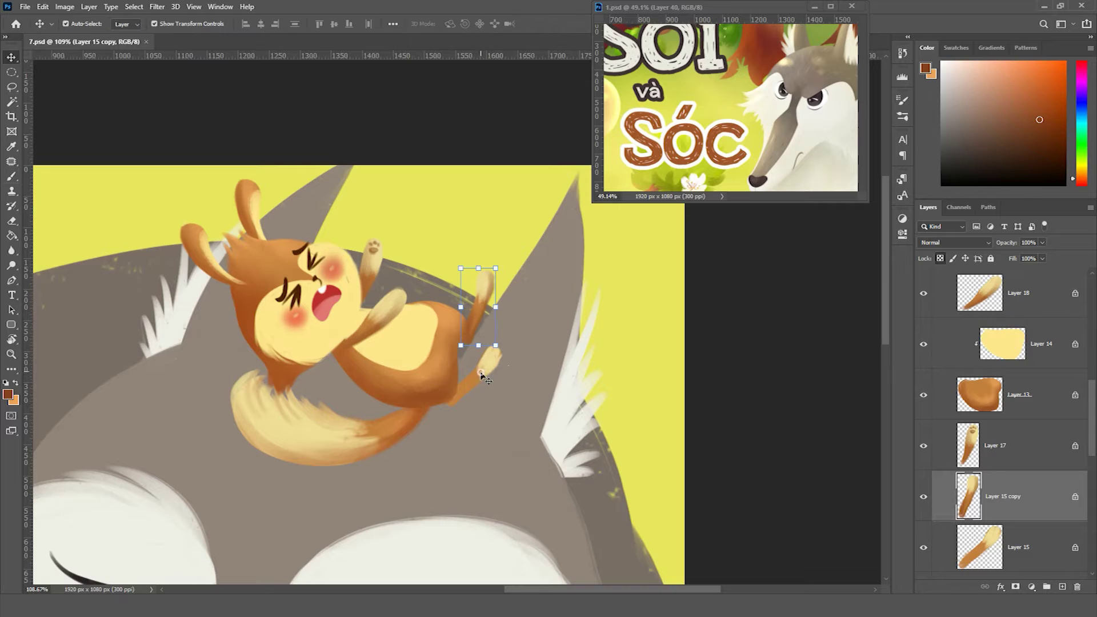
{"action": "left_click", "coordinate": [495, 354], "text": "ctrl"}
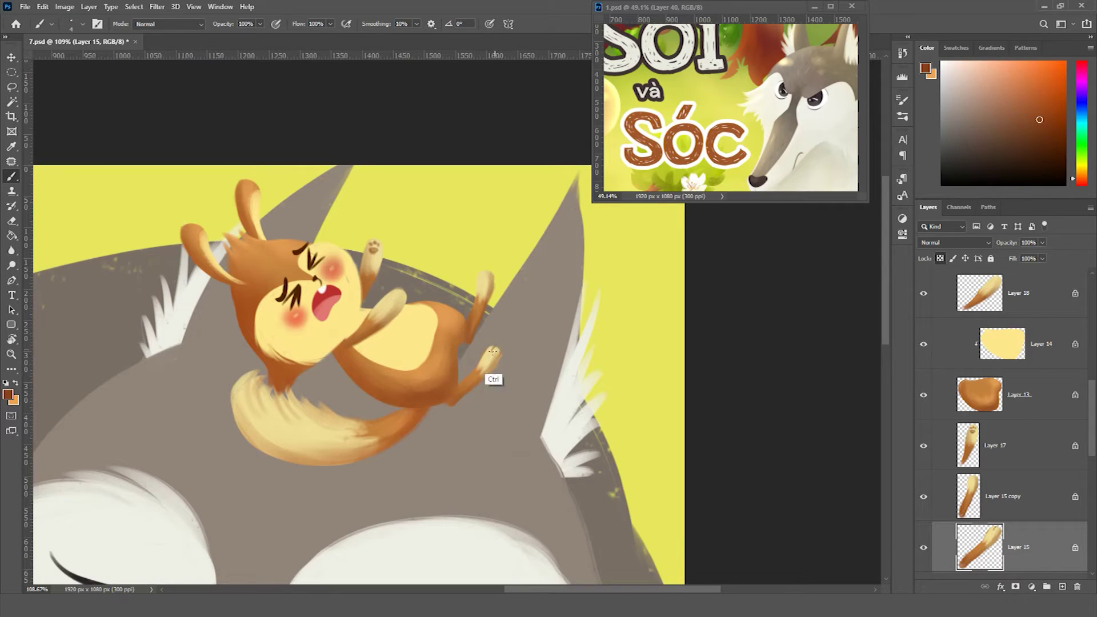
{"action": "scroll", "coordinate": [489, 290], "scroll_direction": "down", "scroll_amount": 3}
{"action": "scroll", "coordinate": [366, 269], "scroll_direction": "up", "scroll_amount": 3}
Paint alternating light-yellow and brown fur strokes on the squirrel's head, body and tail.
{"action": "left_click", "coordinate": [343, 252], "text": "ctrl"}
{"action": "left_click", "coordinate": [355, 320], "text": "alt"}
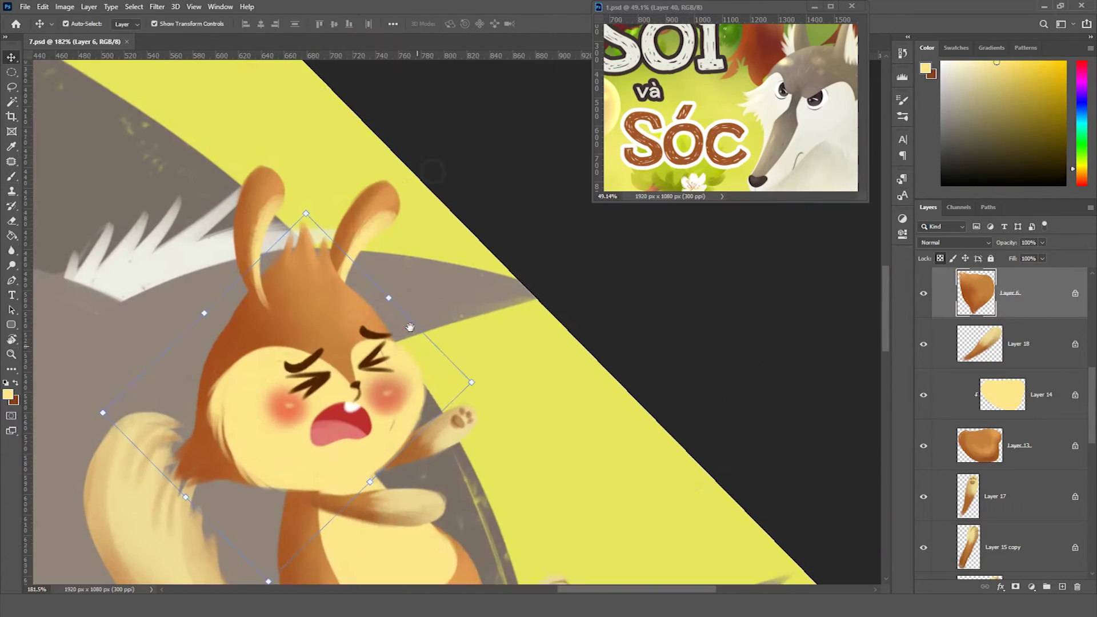
{"action": "scroll", "coordinate": [336, 350], "scroll_direction": "up", "scroll_amount": 2}
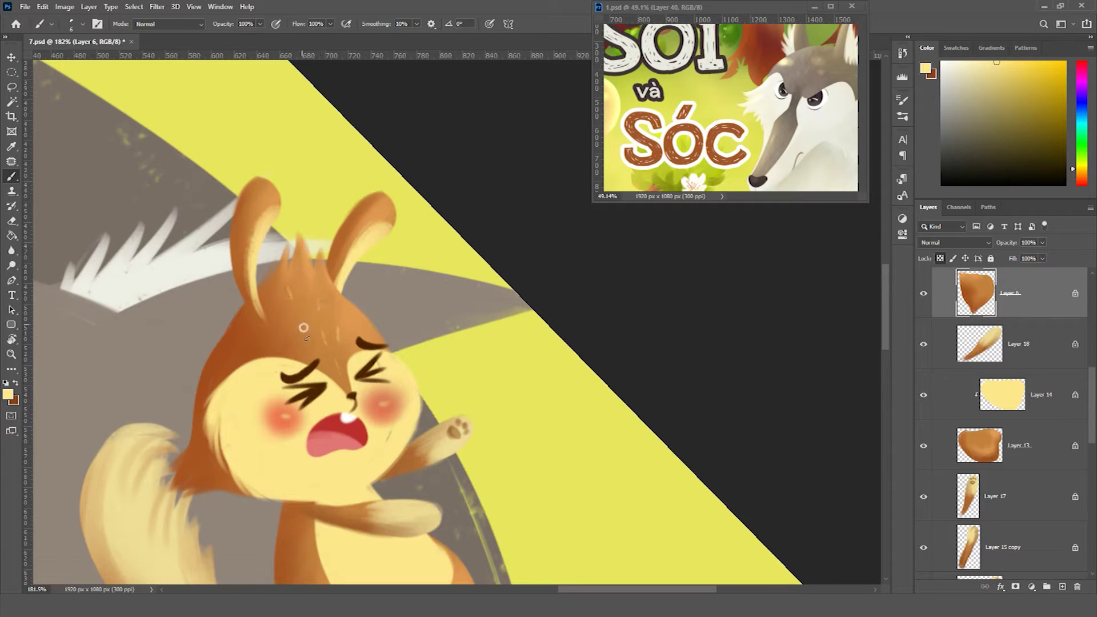
{"action": "key", "text": "x"}
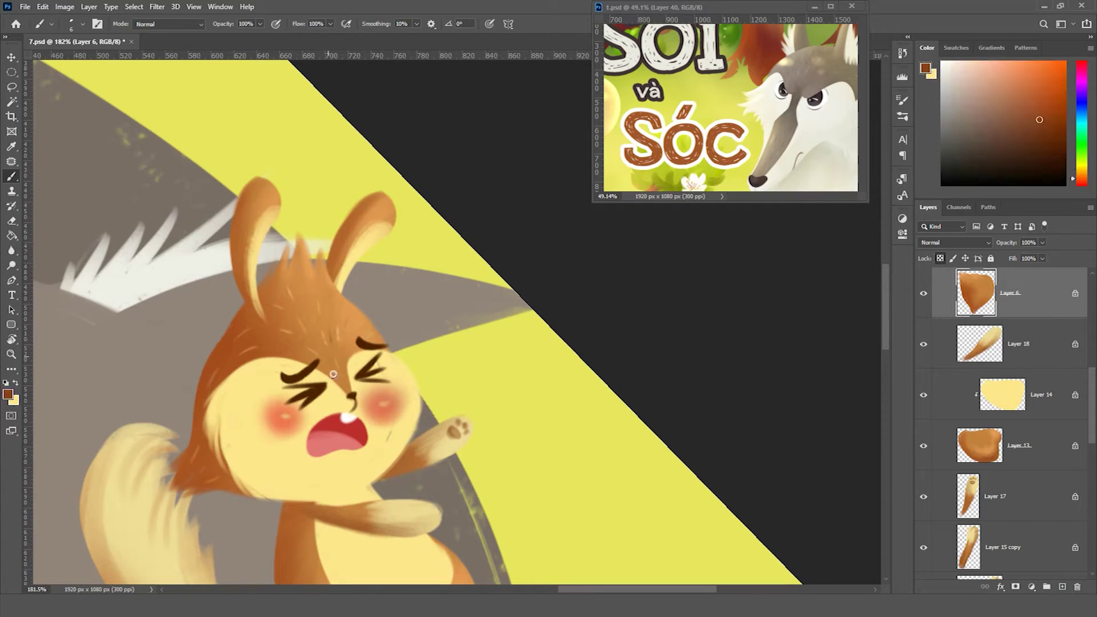
{"action": "scroll", "coordinate": [257, 400], "scroll_direction": "down", "scroll_amount": 3}
{"action": "left_click", "coordinate": [289, 334], "text": "ctrl"}
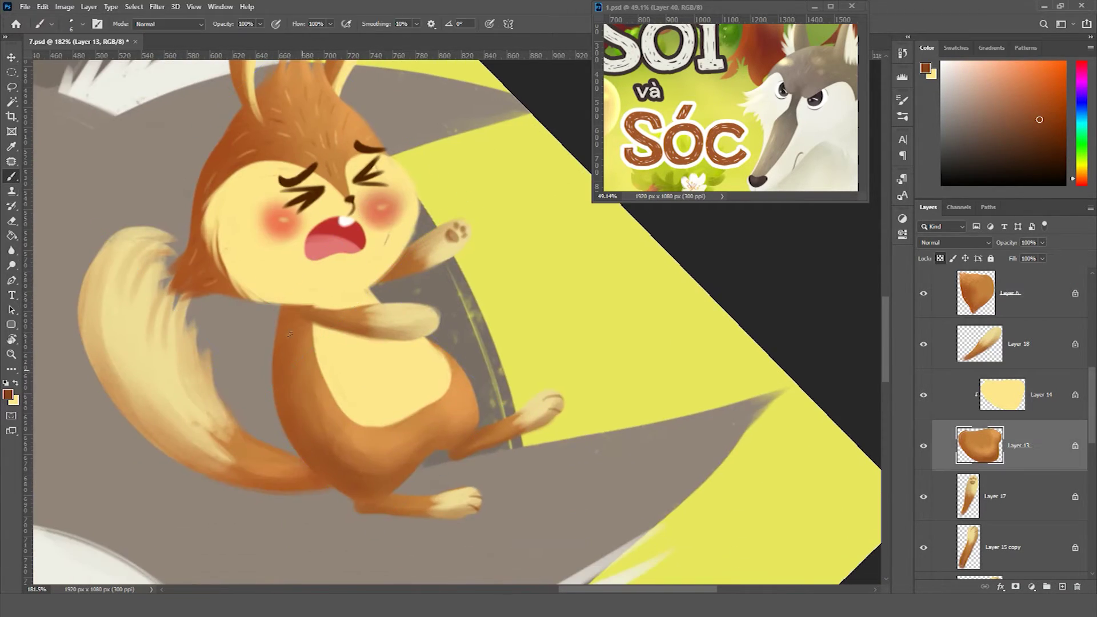
{"action": "key", "text": "x"}
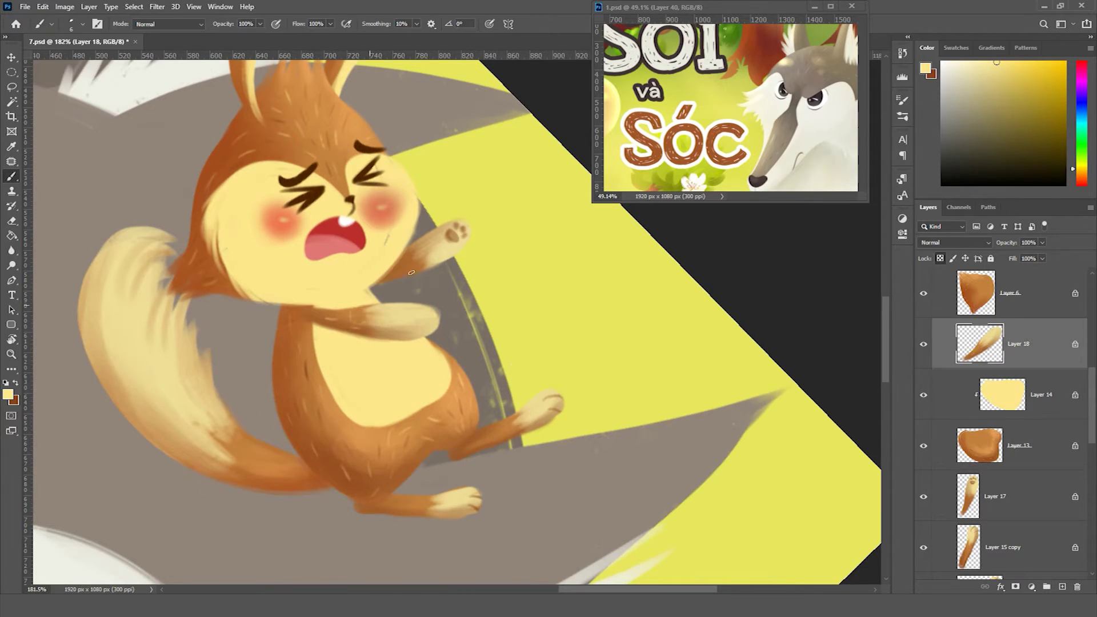
{"action": "key", "text": "x"}
{"action": "key", "text": "x"}
{"action": "left_click_drag", "start_coordinate": [251, 453], "coordinate": [306, 385]}
{"action": "left_click", "coordinate": [306, 385], "text": "ctrl"}
Shade the squirrel's leg and darken its left cheek with brown, ending on the yellow belly layer.
{"action": "key", "text": "x"}
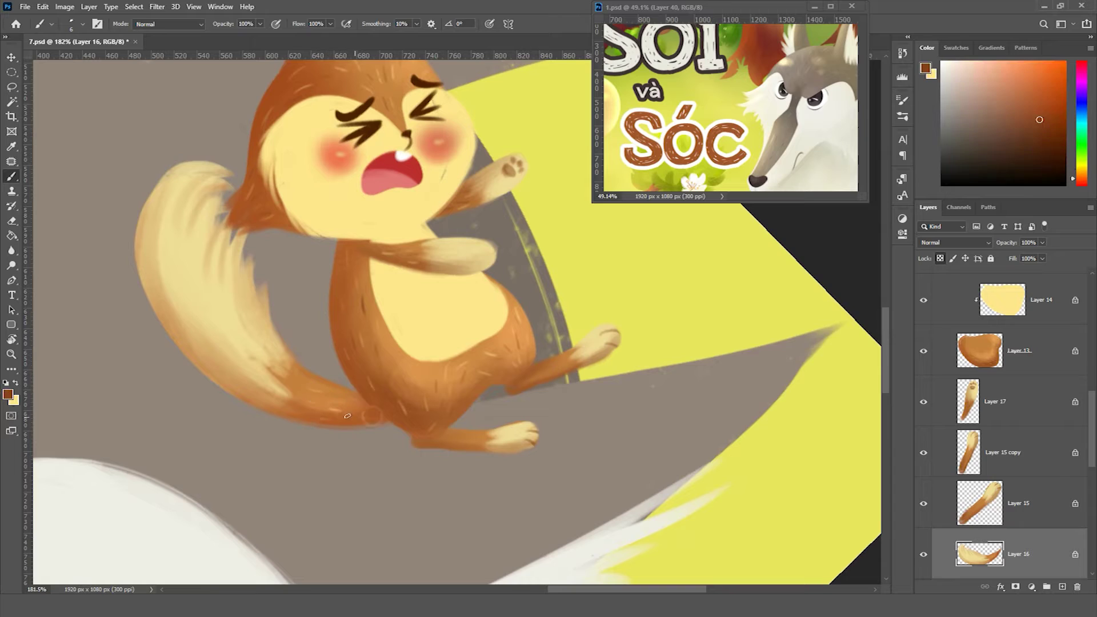
{"action": "left_click", "coordinate": [554, 365], "text": "ctrl"}
{"action": "key", "text": "x"}
{"action": "key", "text": "x"}
{"action": "key", "text": "x"}
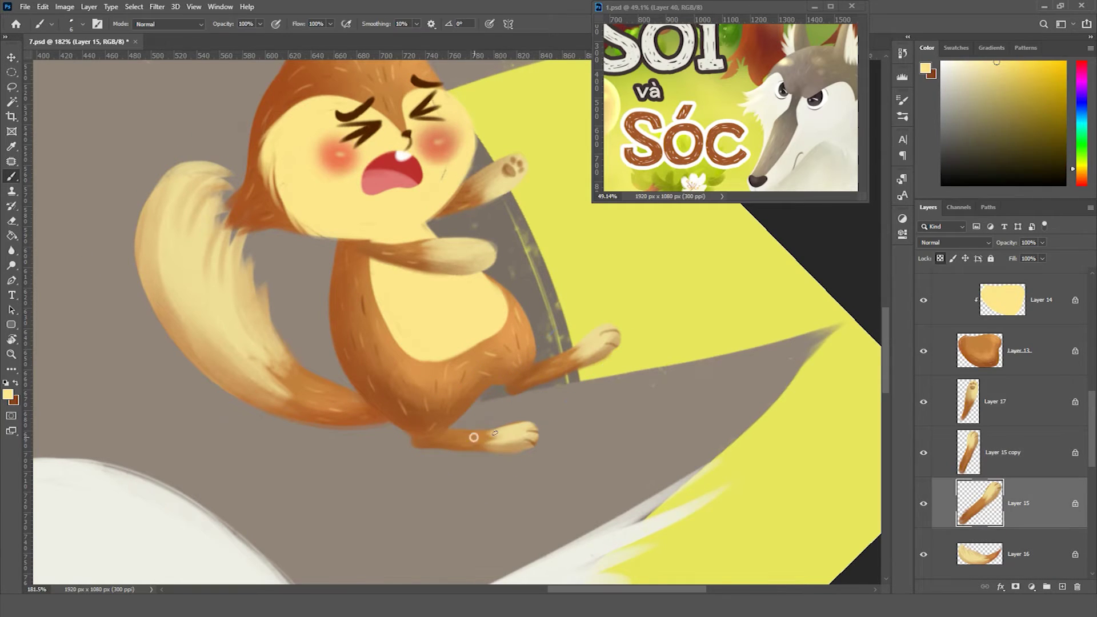
{"action": "scroll", "coordinate": [474, 443], "scroll_direction": "down", "scroll_amount": 5}
{"action": "scroll", "coordinate": [543, 264], "scroll_direction": "up", "scroll_amount": 4}
{"action": "key", "text": "b"}
{"action": "left_click", "coordinate": [246, 331], "text": "ctrl"}
{"action": "key", "text": "x"}
{"action": "left_click_drag", "start_coordinate": [188, 325], "coordinate": [217, 363]}
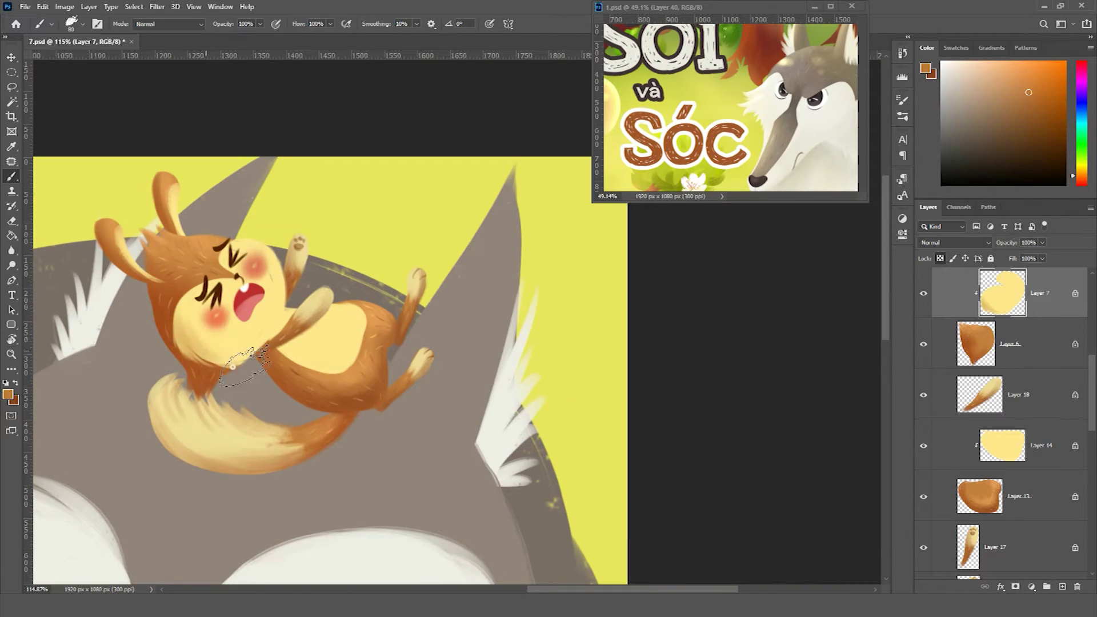
{"action": "left_click", "coordinate": [279, 317], "text": "ctrl"}
{"action": "scroll", "coordinate": [351, 364], "scroll_direction": "down", "scroll_amount": 5}
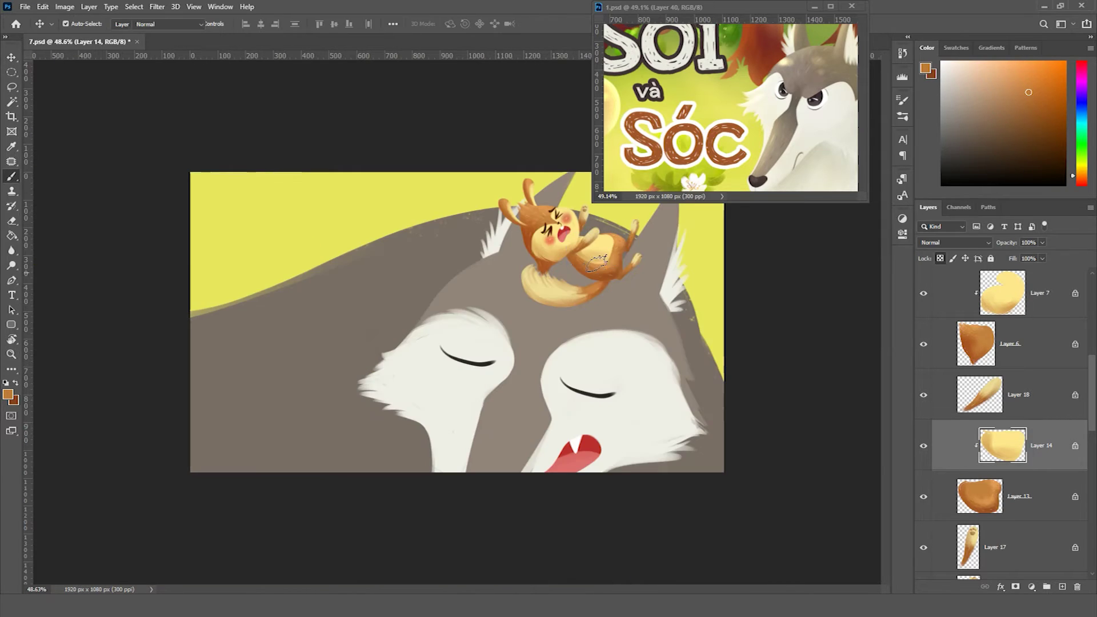
{"action": "scroll", "coordinate": [366, 320], "scroll_direction": "up", "scroll_amount": 4}
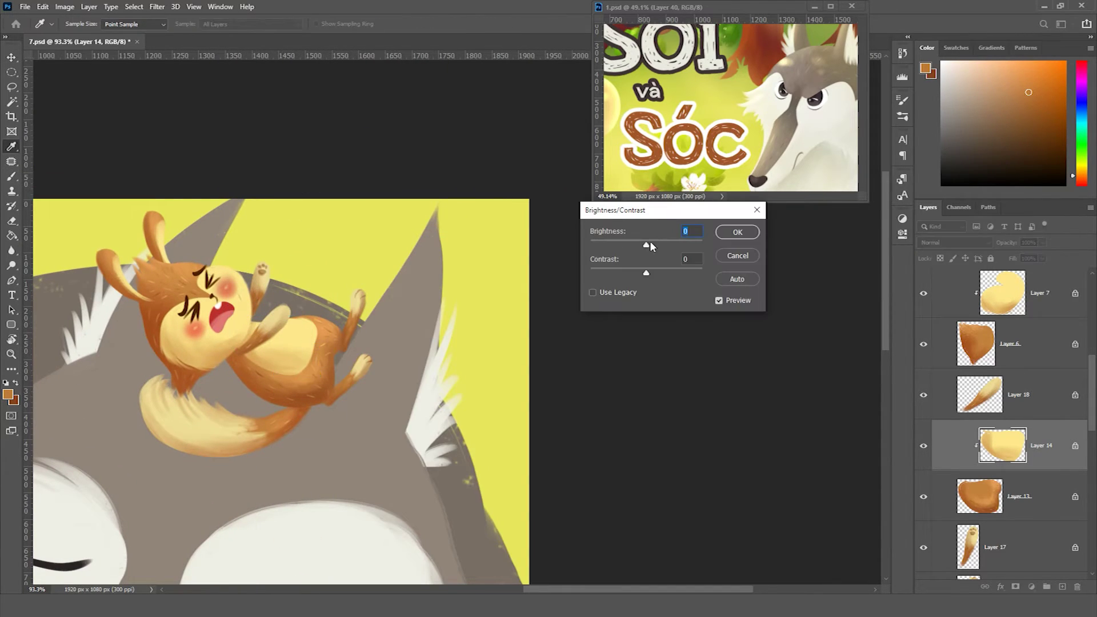
Desaturate the squirrel's cream face and belly layer to Saturation -36 with Hue/Saturation.
{"action": "key", "text": "ctrl+u"}
{"action": "key", "text": "Escape"}
{"action": "key", "text": "v"}
{"action": "key", "text": "ctrl+u"}
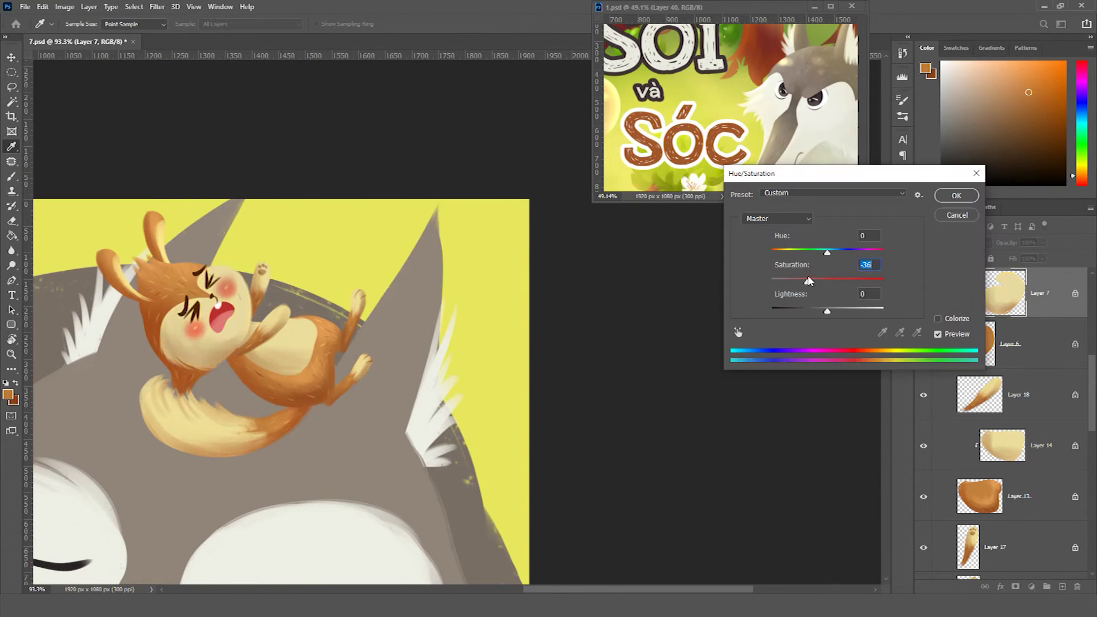
{"action": "key", "text": "Escape"}
{"action": "scroll", "coordinate": [379, 306], "scroll_direction": "down", "scroll_amount": 4}
{"action": "scroll", "coordinate": [228, 286], "scroll_direction": "up", "scroll_amount": 6}
{"action": "key", "text": "c"}
Pick the cream brush colour and check the squirrel's head, tail and body layers.
{"action": "key", "text": "b"}
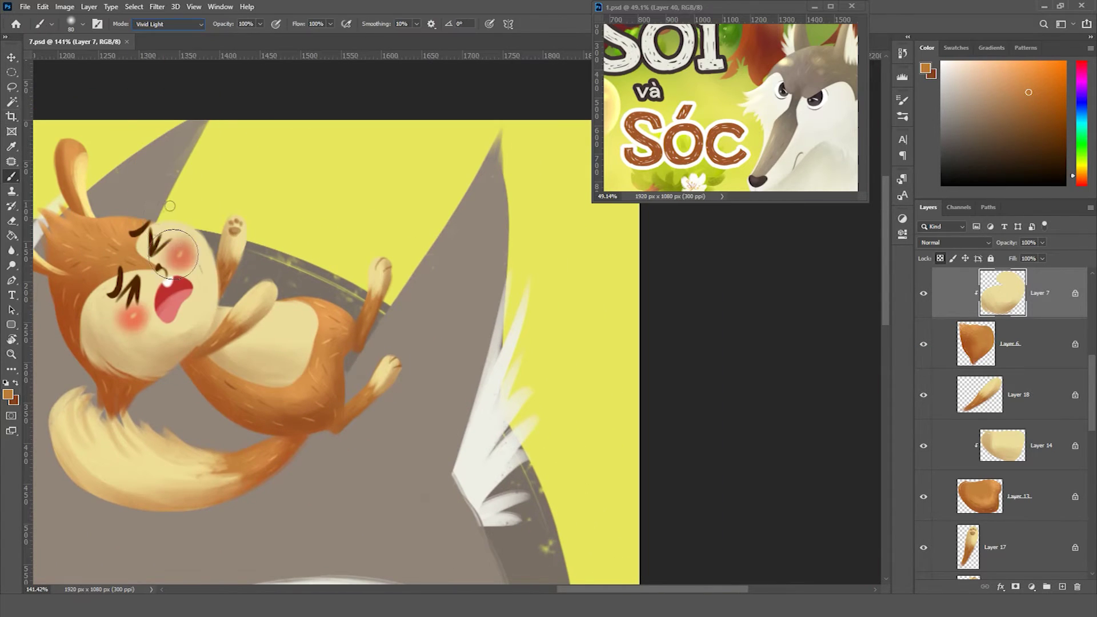
{"action": "left_click", "coordinate": [177, 251], "text": "alt"}
{"action": "key", "text": "alt+bracketleft"}
{"action": "scroll", "coordinate": [62, 212], "scroll_direction": "down", "scroll_amount": 2}
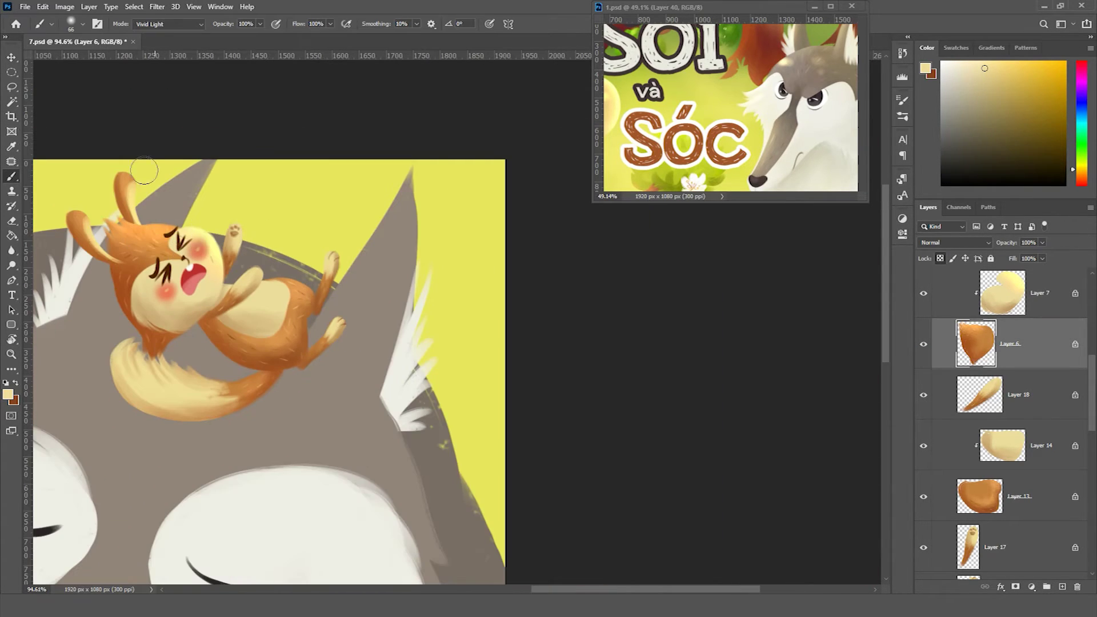
{"action": "left_click", "coordinate": [195, 379], "text": "ctrl"}
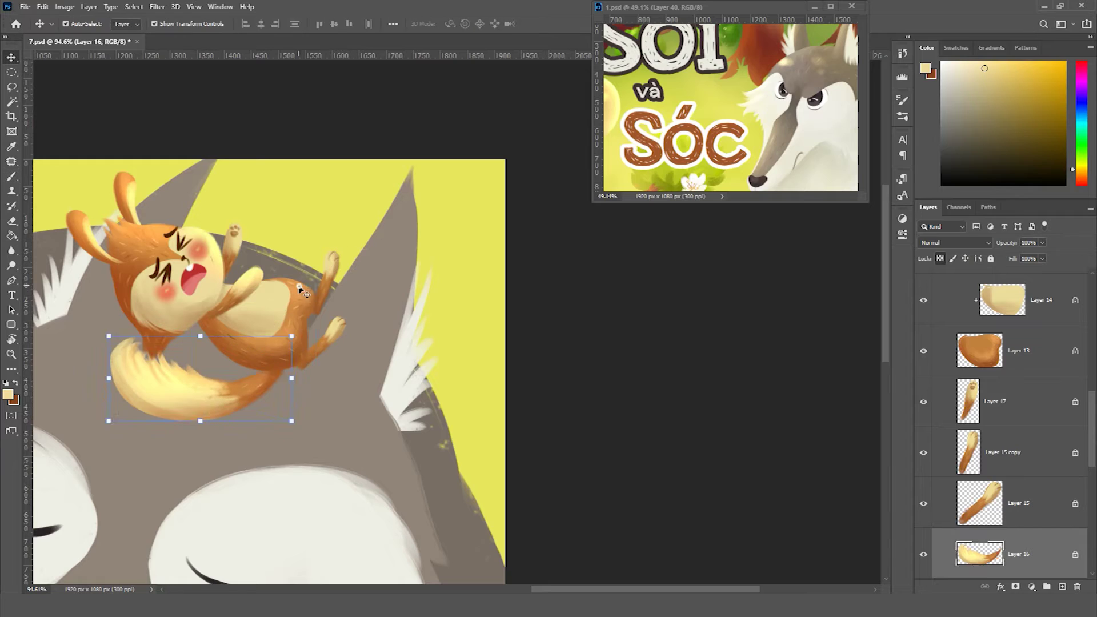
{"action": "left_click", "coordinate": [269, 337], "text": "ctrl"}
{"action": "left_click", "coordinate": [251, 297], "text": "ctrl"}
{"action": "scroll", "coordinate": [365, 257], "scroll_direction": "down", "scroll_amount": 3}
Select the wolf's grey layer, choose a soft brush and zoom in on its face.
{"action": "left_click", "coordinate": [366, 269], "text": "ctrl"}
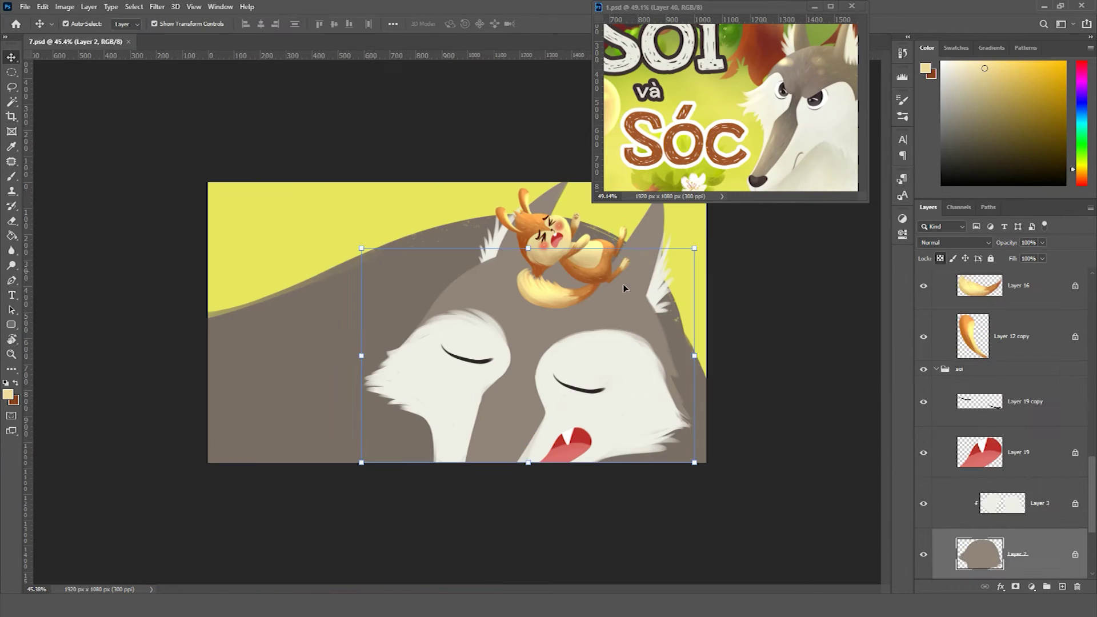
{"action": "key", "text": "b"}
{"action": "right_click", "coordinate": [571, 189]}
{"action": "left_click", "coordinate": [628, 286], "text": "alt"}
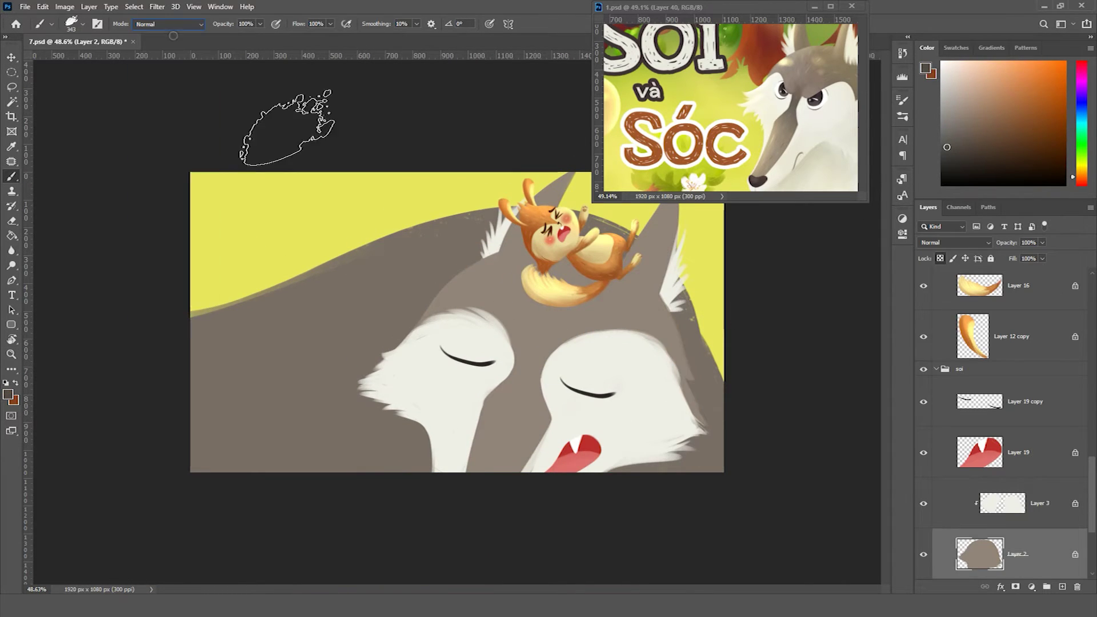
{"action": "key", "text": "z"}
{"action": "left_click", "coordinate": [474, 328]}
{"action": "left_click_drag", "start_coordinate": [474, 328], "coordinate": [171, 269]}
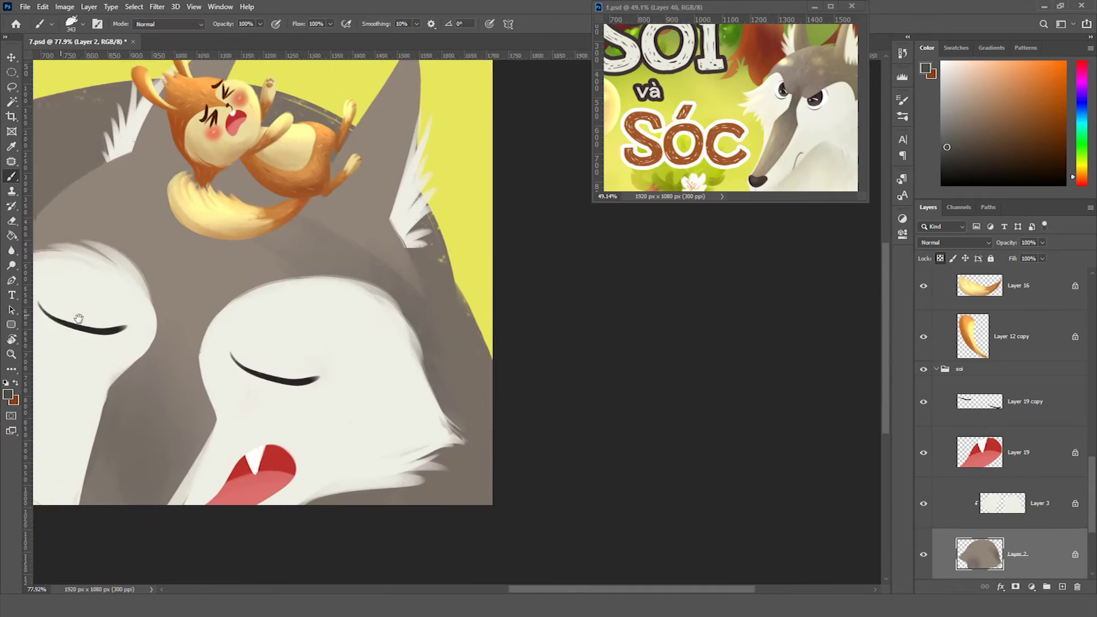
{"action": "key", "text": "b"}
Paint a dark grey shadow under the snout's white fur with a 175 px brush.
{"action": "right_click", "coordinate": [283, 255], "text": "alt"}
{"action": "right_click", "coordinate": [354, 343], "text": "alt"}
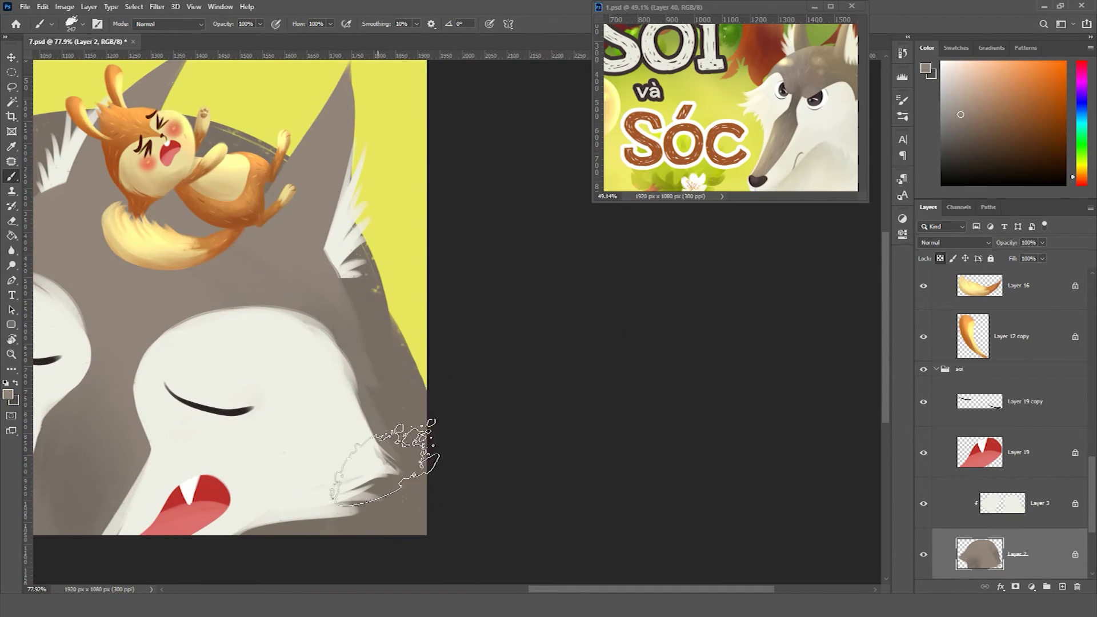
{"action": "left_click", "coordinate": [375, 354], "text": "alt"}
{"action": "key", "text": "ctrl+0"}
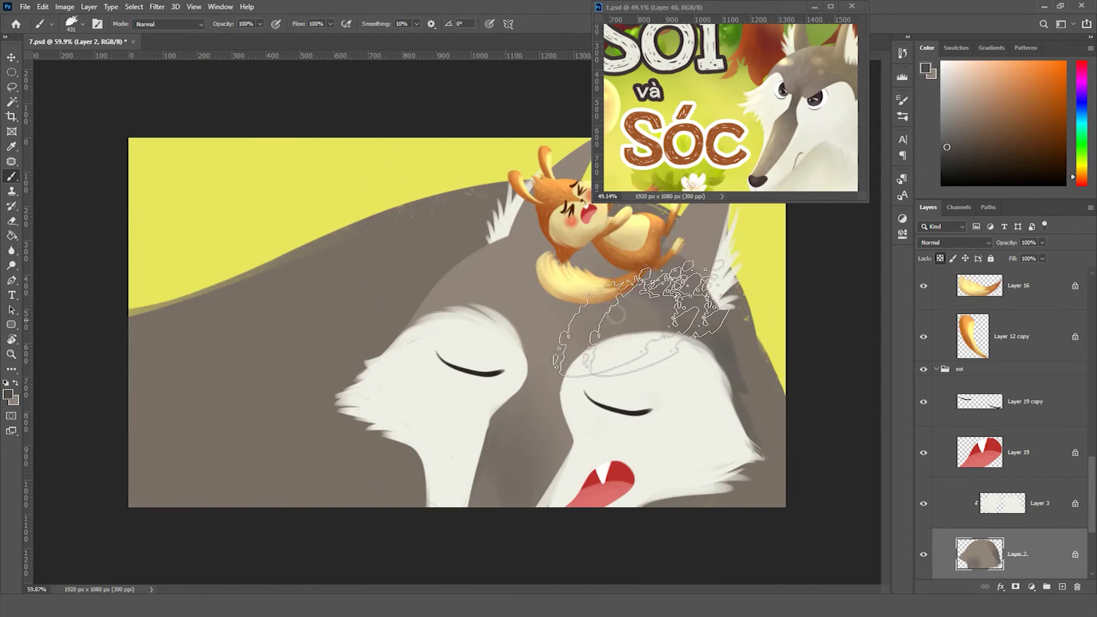
{"action": "key", "text": "v"}
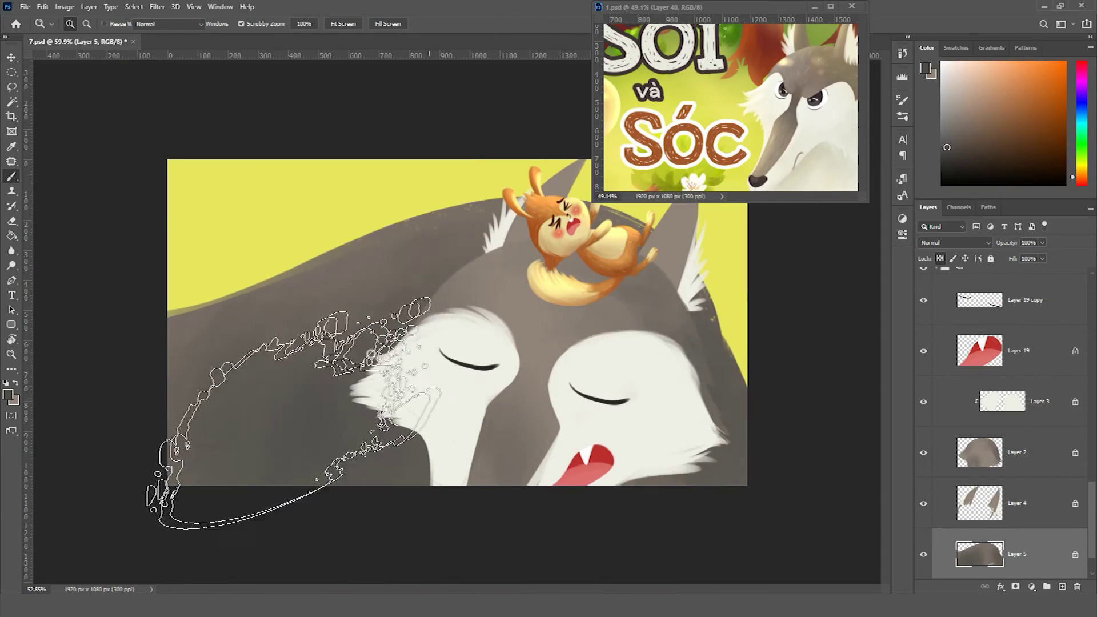
{"action": "left_click_drag", "start_coordinate": [388, 439], "coordinate": [354, 451]}
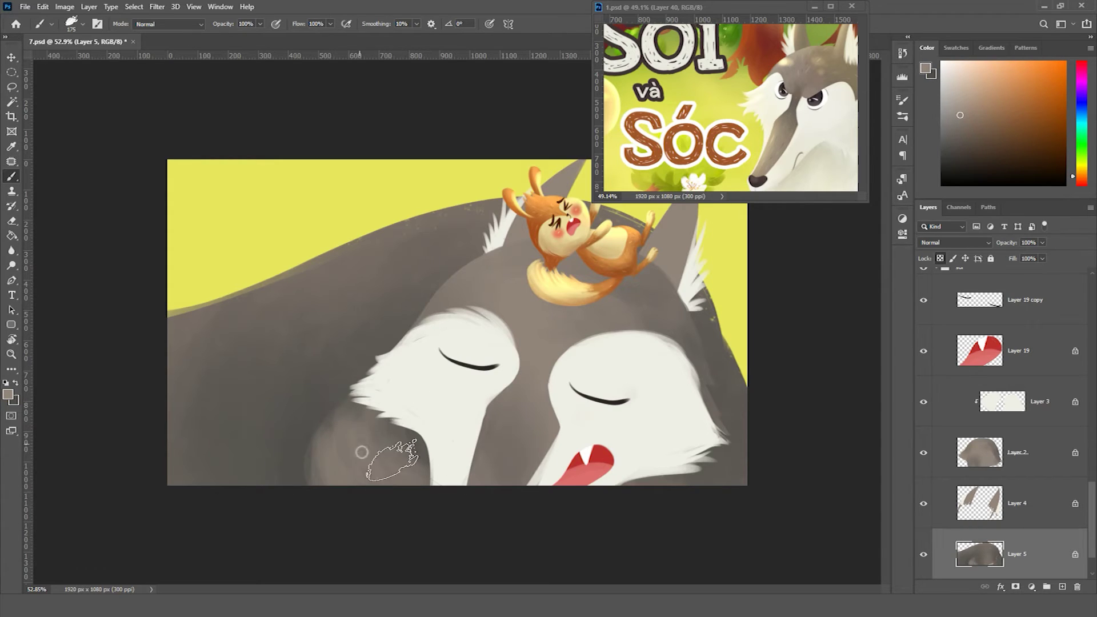
Blend the lower wolf body shading using resized brushes and sampled darker greys and beige.
{"action": "key", "text": "bracketleft"}
{"action": "left_click", "coordinate": [359, 396], "text": "alt"}
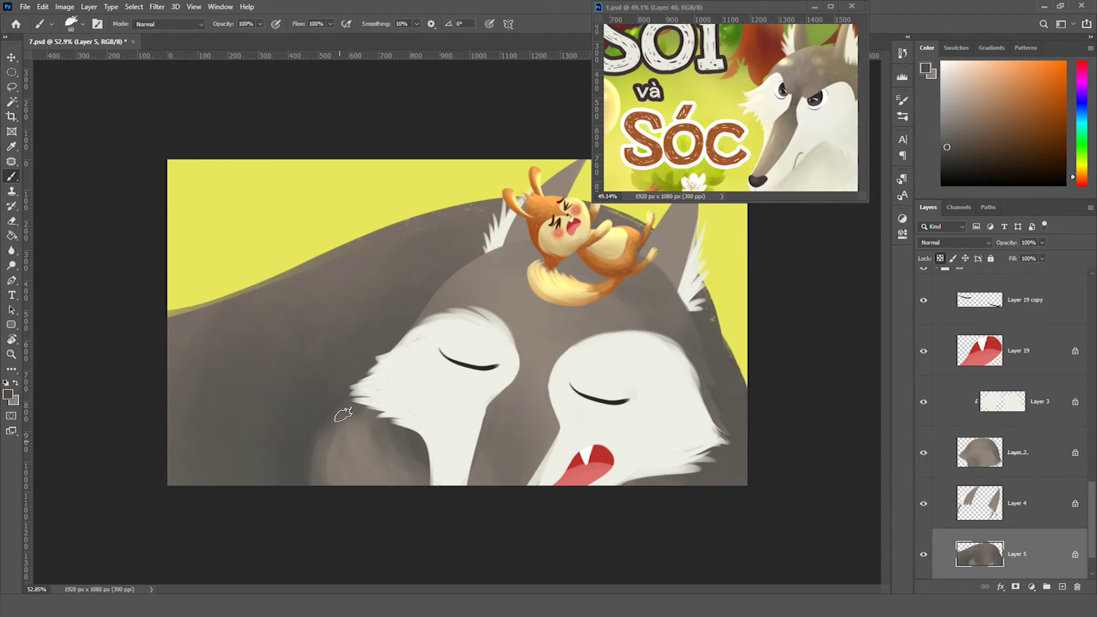
{"action": "key", "text": "bracketright"}
{"action": "key", "text": "bracketright"}
{"action": "scroll", "coordinate": [360, 416], "scroll_direction": "down", "scroll_amount": 3}
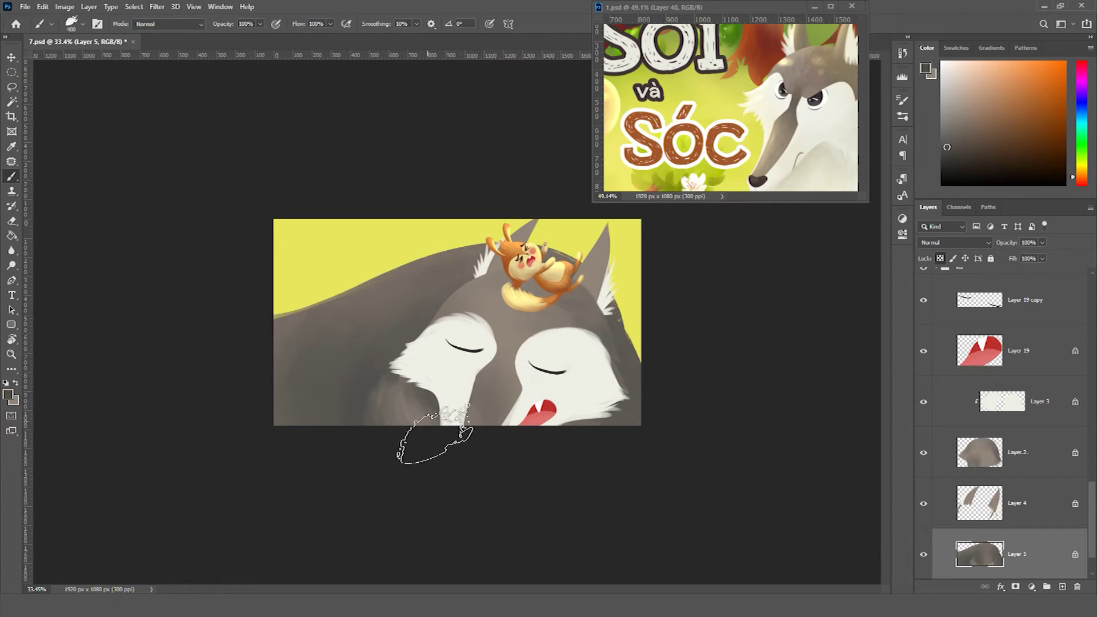
{"action": "key", "text": "bracketright"}
{"action": "key", "text": "bracketright"}
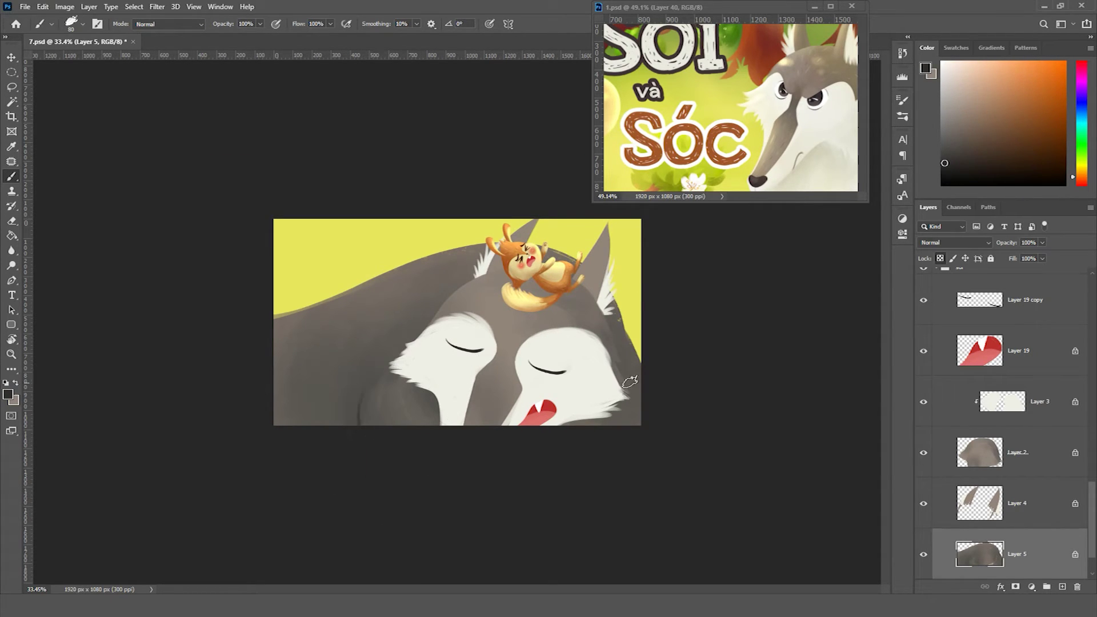
{"action": "scroll", "coordinate": [635, 353], "scroll_direction": "up", "scroll_amount": 2}
{"action": "key", "text": "bracketright"}
{"action": "key", "text": "bracketright"}
{"action": "key", "text": "bracketright"}
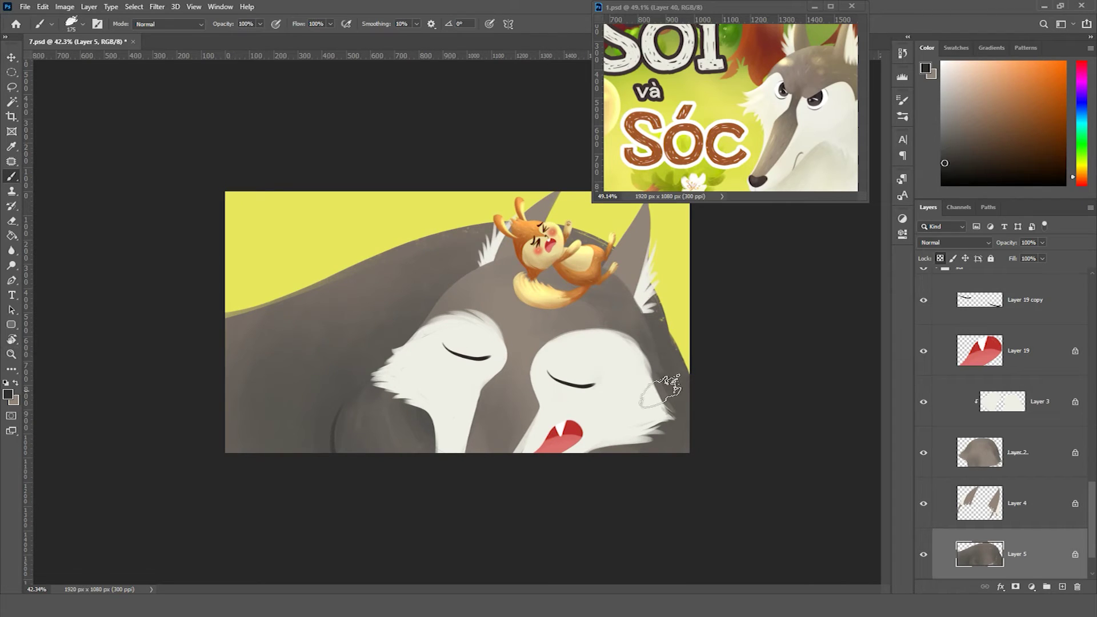
{"action": "left_click", "coordinate": [640, 434], "text": "alt"}
{"action": "scroll", "coordinate": [465, 461], "scroll_direction": "down", "scroll_amount": 2}
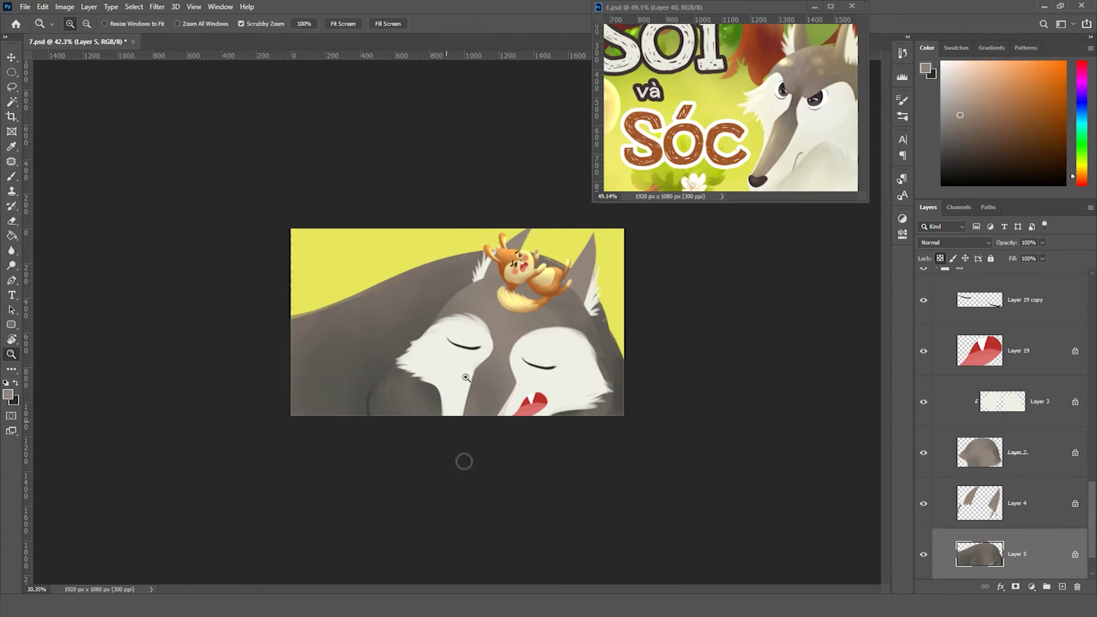
{"action": "key", "text": "bracketright"}
{"action": "key", "text": "bracketright"}
{"action": "key", "text": "bracketright"}
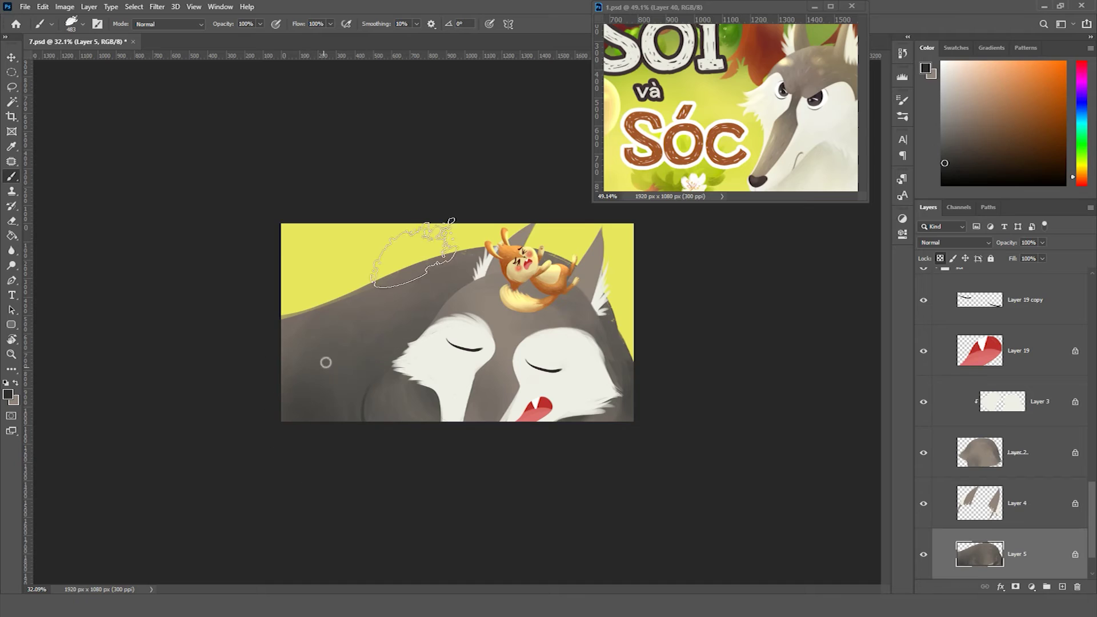
{"action": "left_click", "coordinate": [479, 352], "text": "alt"}
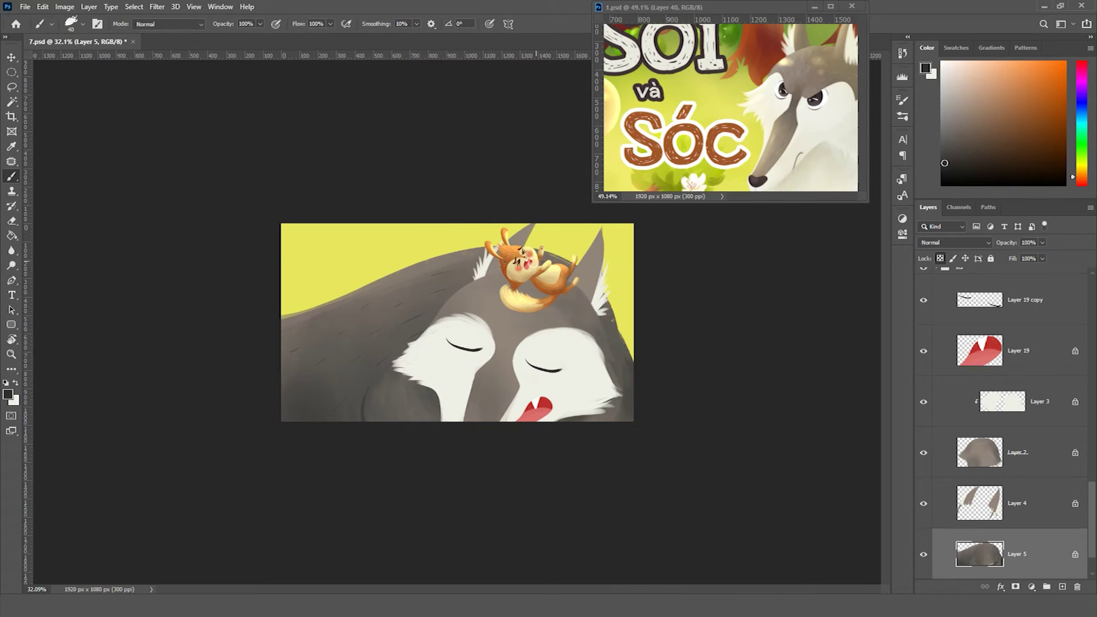
Paint light and dark fur strokes on the wolf's body on Layers 2 and 4.
{"action": "key", "text": "x"}
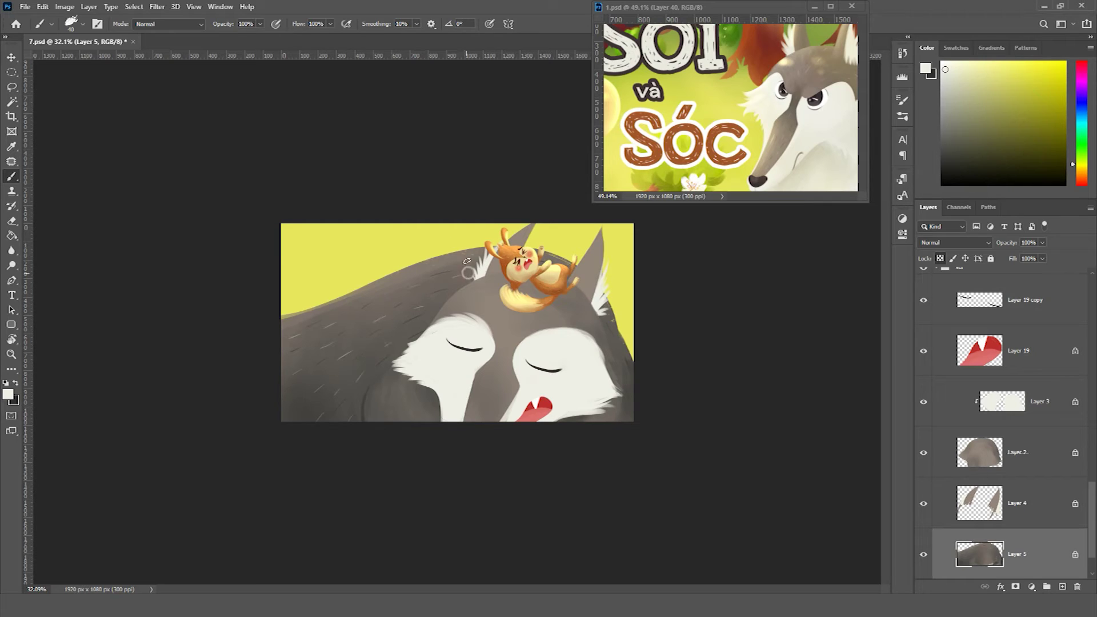
{"action": "key", "text": "x"}
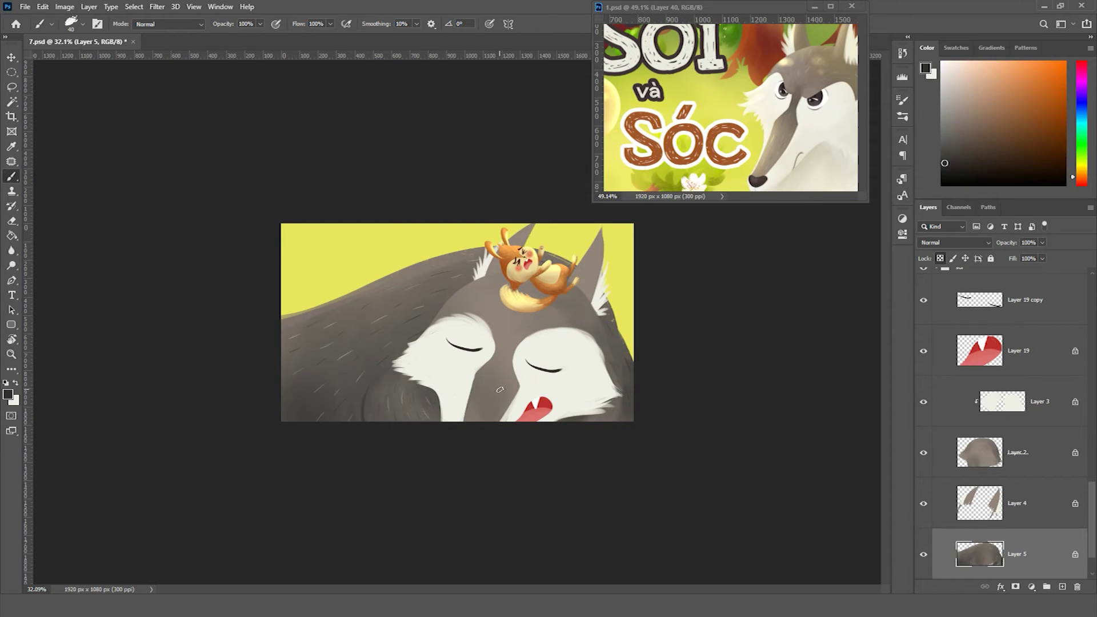
{"action": "left_click", "coordinate": [500, 390], "text": "ctrl"}
{"action": "key", "text": "x"}
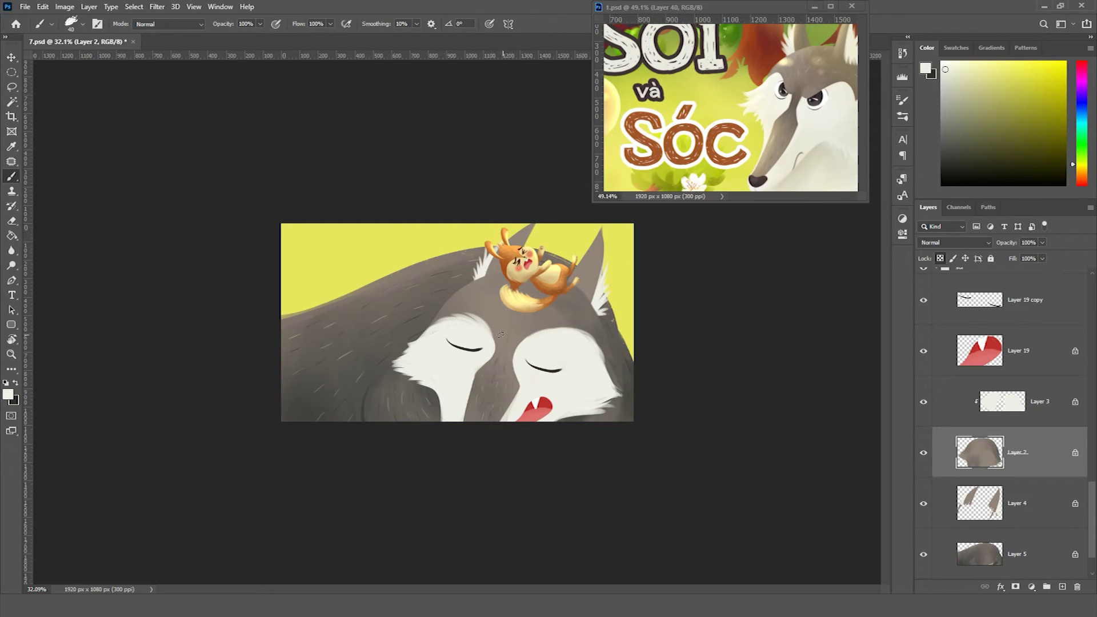
{"action": "key", "text": "x"}
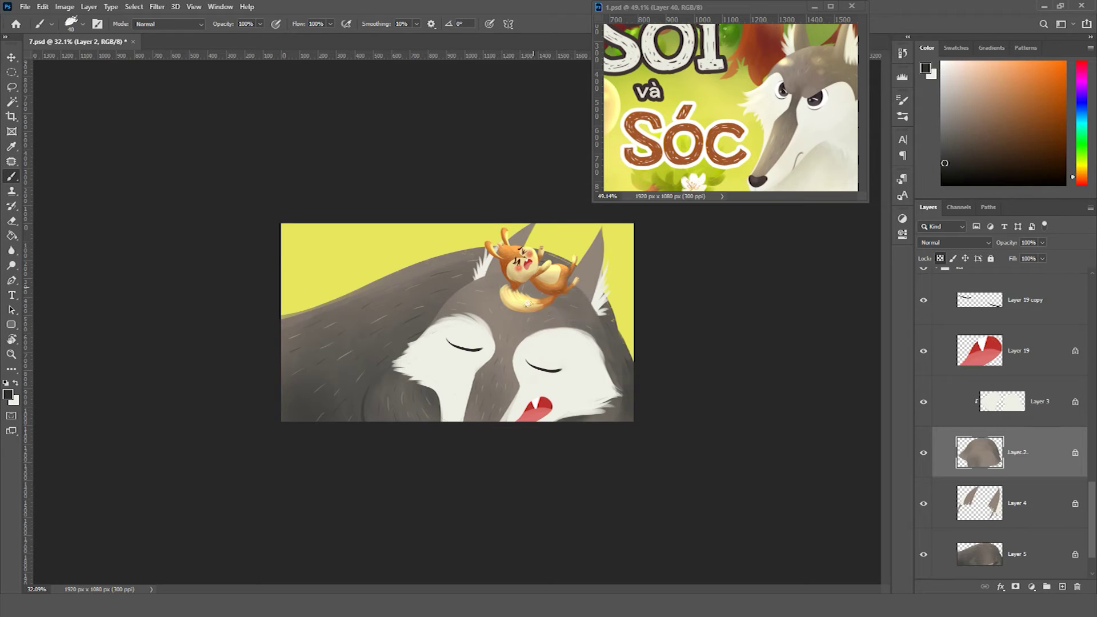
{"action": "left_click", "coordinate": [606, 266], "text": "ctrl"}
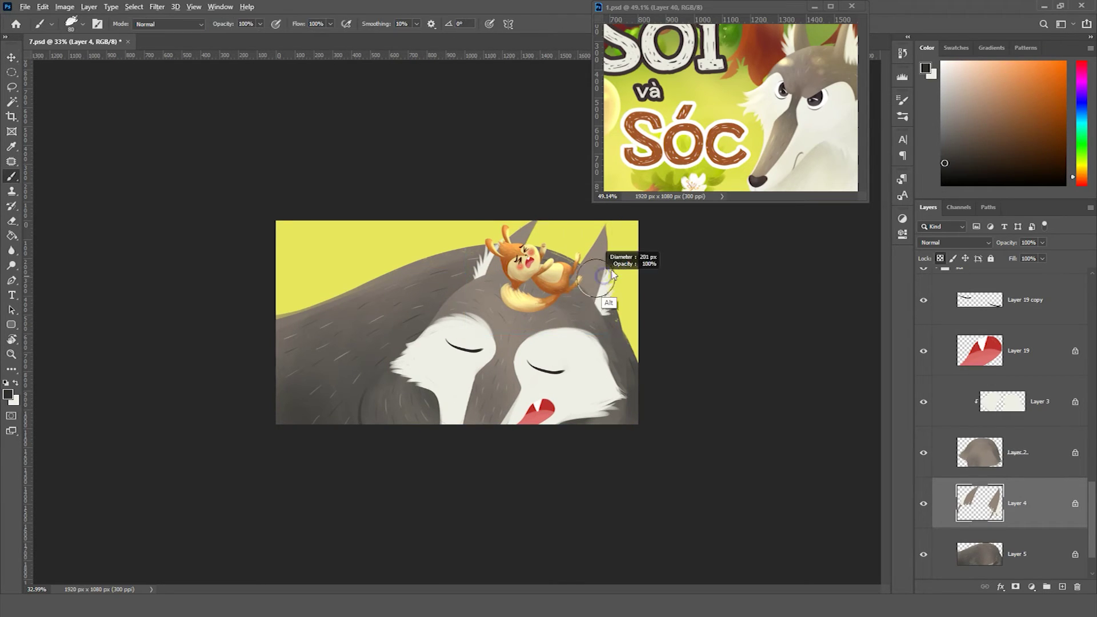
{"action": "key", "text": "x"}
{"action": "left_click", "coordinate": [571, 272], "text": "ctrl"}
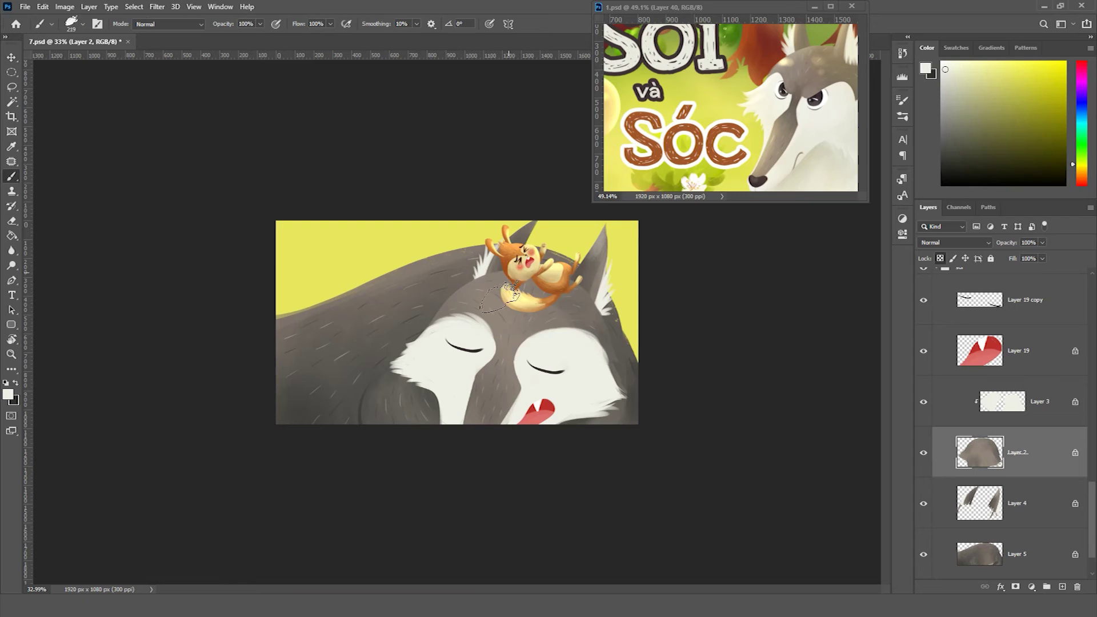
Set the brush to Vivid Light, sample cream from the face, and save the document.
{"action": "left_click", "coordinate": [169, 24]}
{"action": "left_click", "coordinate": [171, 222]}
{"action": "scroll", "coordinate": [533, 264], "scroll_direction": "up", "scroll_amount": 2}
{"action": "left_click", "coordinate": [533, 264], "text": "alt"}
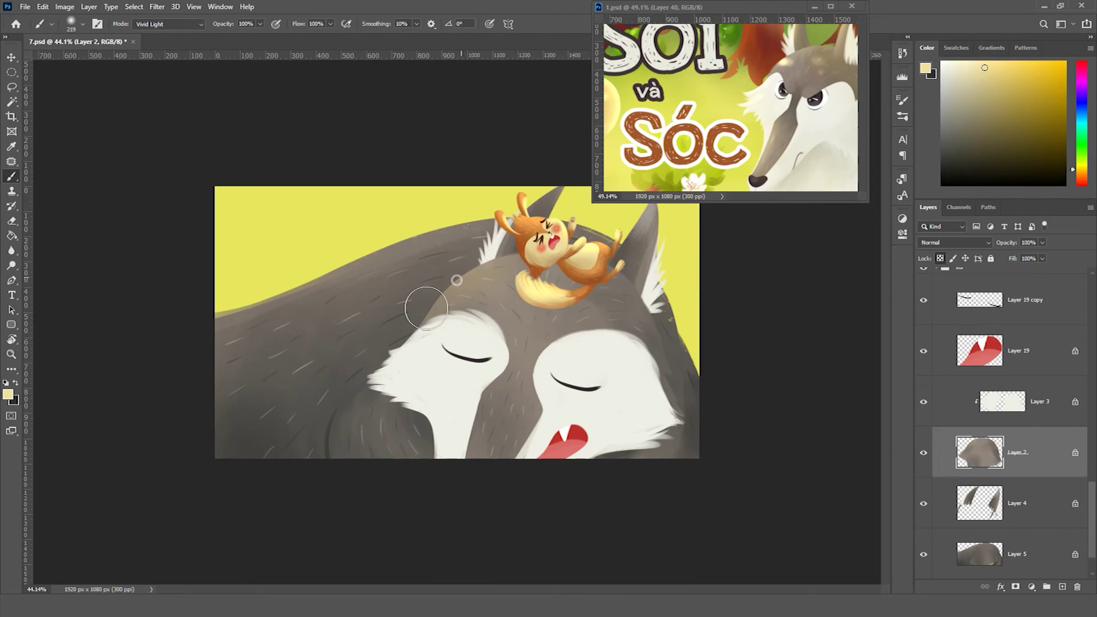
{"action": "key", "text": "ctrl+s"}
Add more fine fur strokes across Layers 3, 5, 2 and 4, checking the overall fur.
{"action": "left_click", "coordinate": [400, 377], "text": "ctrl"}
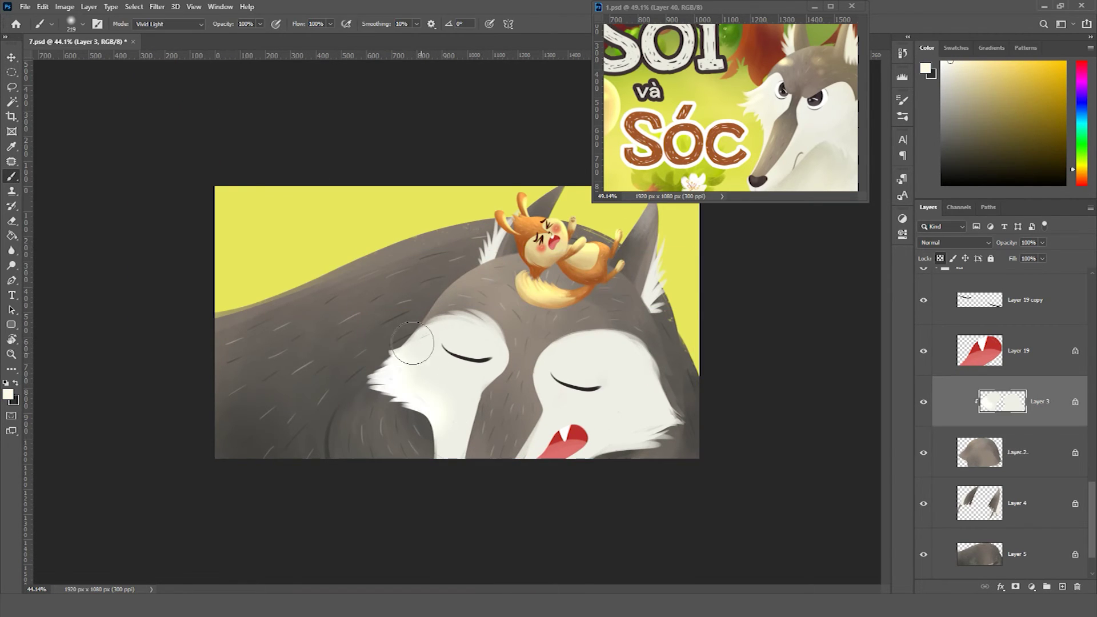
{"action": "left_click", "coordinate": [557, 212], "text": "ctrl"}
{"action": "key", "text": "ctrl+minus"}
{"action": "left_click", "coordinate": [446, 295], "text": "ctrl"}
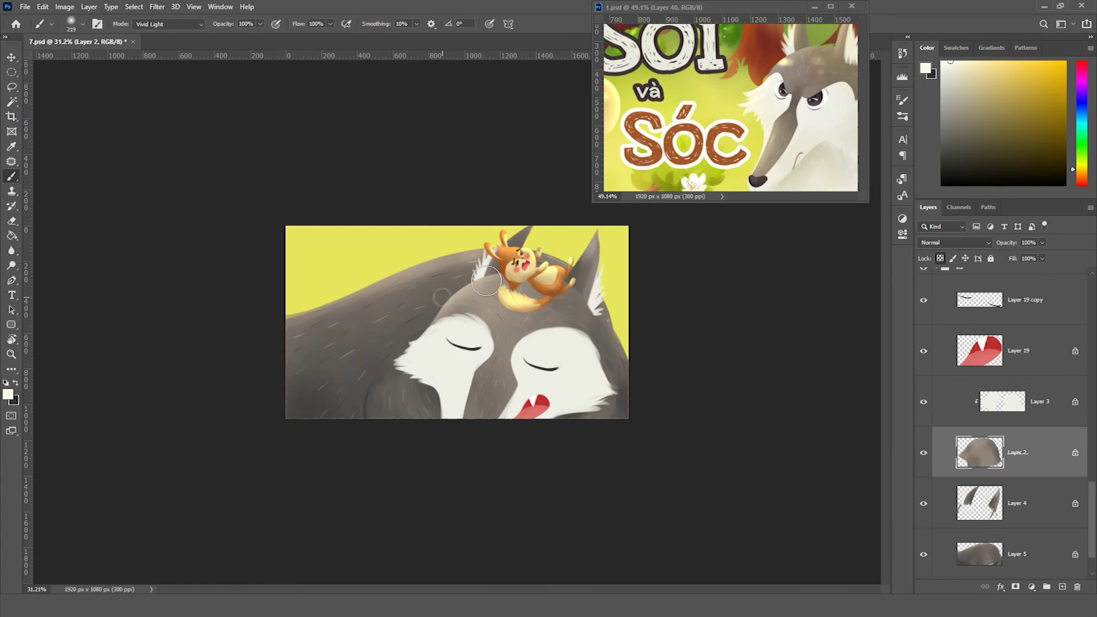
{"action": "left_click", "coordinate": [518, 243], "text": "ctrl"}
{"action": "left_click", "coordinate": [594, 360], "text": "ctrl"}
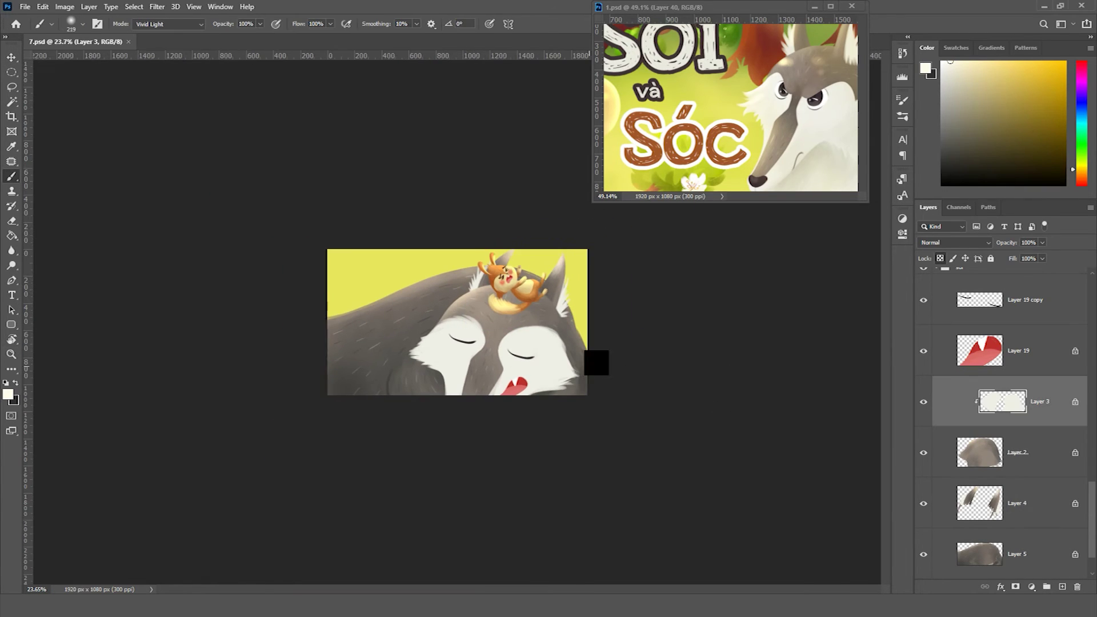
{"action": "scroll", "coordinate": [457, 320], "scroll_direction": "up", "scroll_amount": 1}
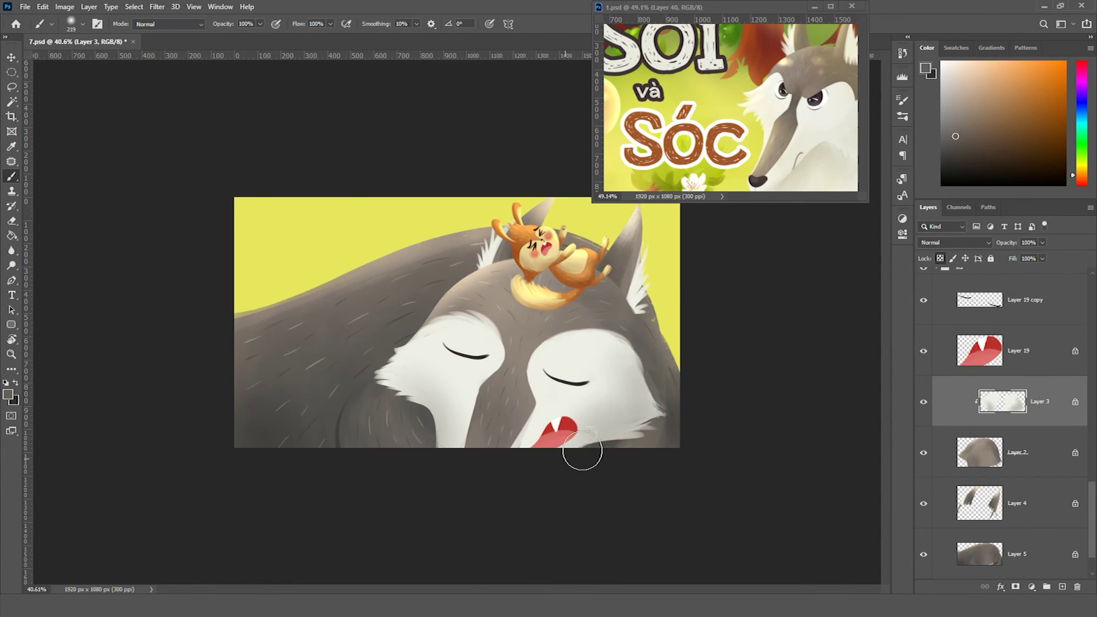
{"action": "key", "text": "v"}
{"action": "scroll", "coordinate": [580, 453], "scroll_direction": "down", "scroll_amount": 2}
{"action": "scroll", "coordinate": [1006, 429], "scroll_direction": "up", "scroll_amount": 3}
Add Layer 20, drag in the 5.psd tree trunks, and copy one trunk to its own layer.
{"action": "key", "text": "ctrl+shift+n"}
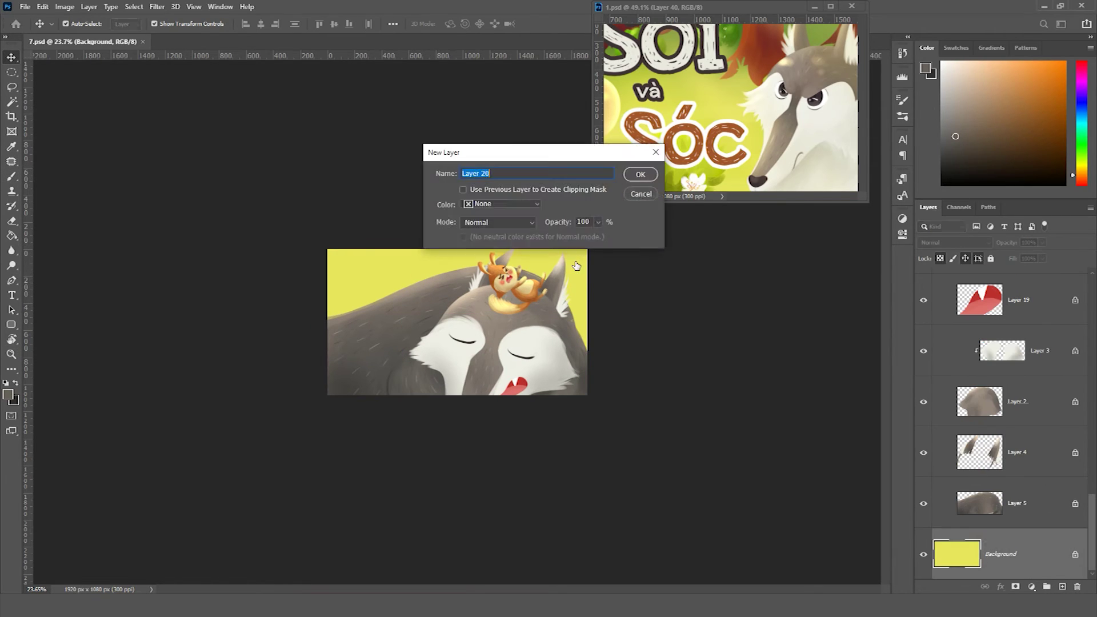
{"action": "key", "text": "Return"}
{"action": "left_click_drag", "start_coordinate": [384, 276], "coordinate": [388, 280]}
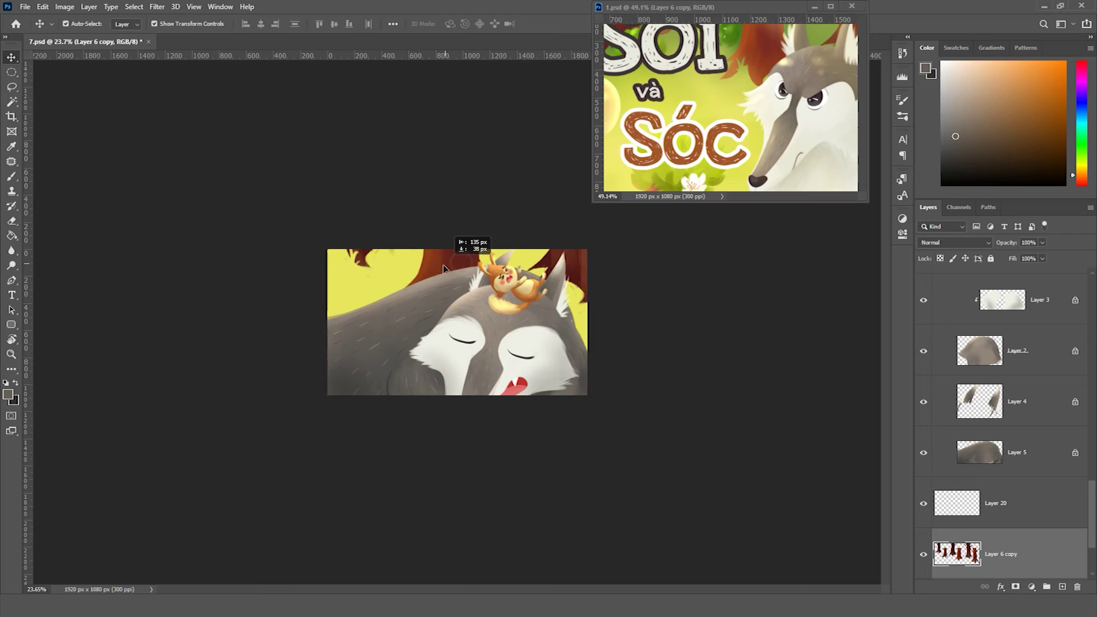
{"action": "scroll", "coordinate": [383, 320], "scroll_direction": "down", "scroll_amount": 2}
{"action": "key", "text": "l"}
{"action": "key", "text": "ctrl+j"}
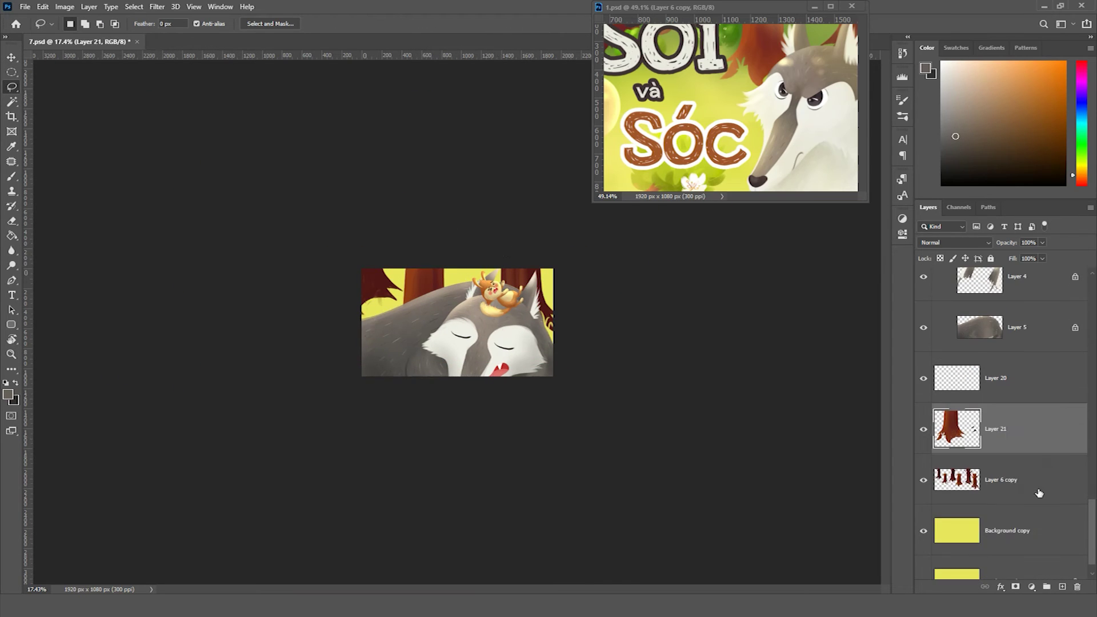
Place the trunk behind the wolf, duplicate it to a second spot, and apply Gaussian Blur.
{"action": "left_click_drag", "start_coordinate": [957, 532], "coordinate": [1077, 587]}
{"action": "key", "text": "v"}
{"action": "left_click_drag", "start_coordinate": [517, 286], "coordinate": [530, 273]}
{"action": "left_click", "coordinate": [157, 7]}
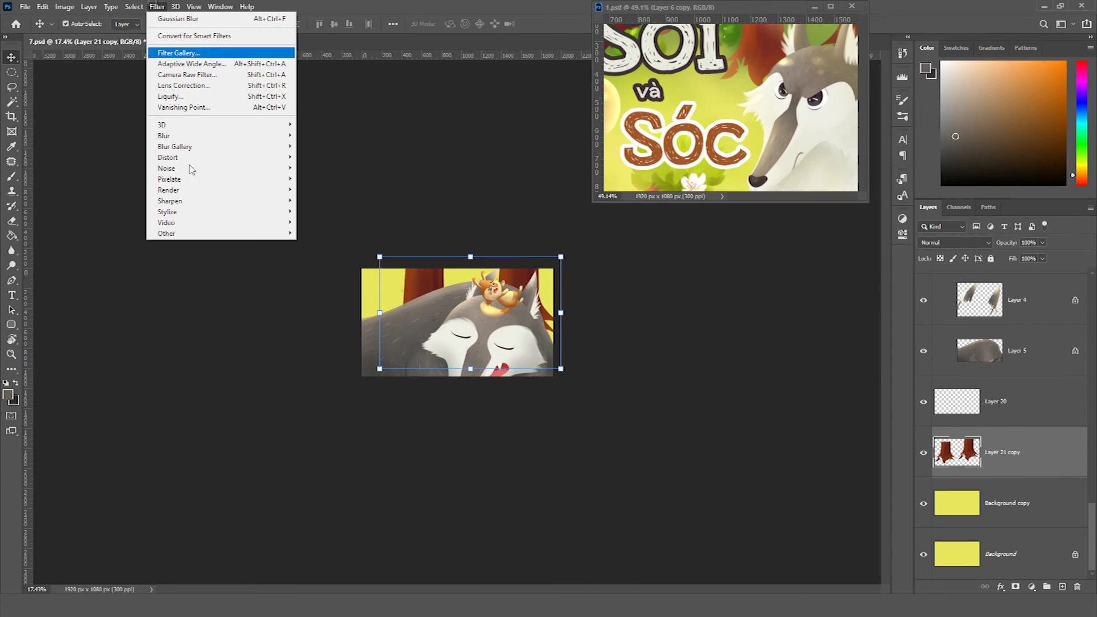
{"action": "left_click", "coordinate": [108, 179]}
{"action": "key", "text": "Return"}
{"action": "key", "text": "c"}
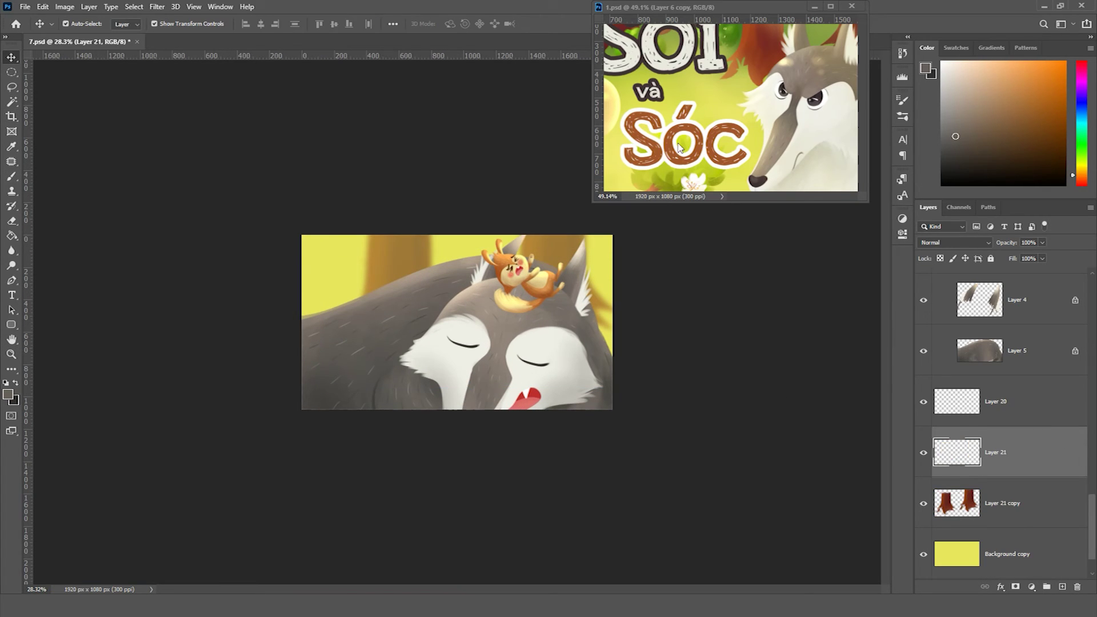
Choose a soft Brush with a green haze colour and move the layer down the stack.
{"action": "key", "text": "b"}
{"action": "left_click", "coordinate": [679, 147], "text": "alt"}
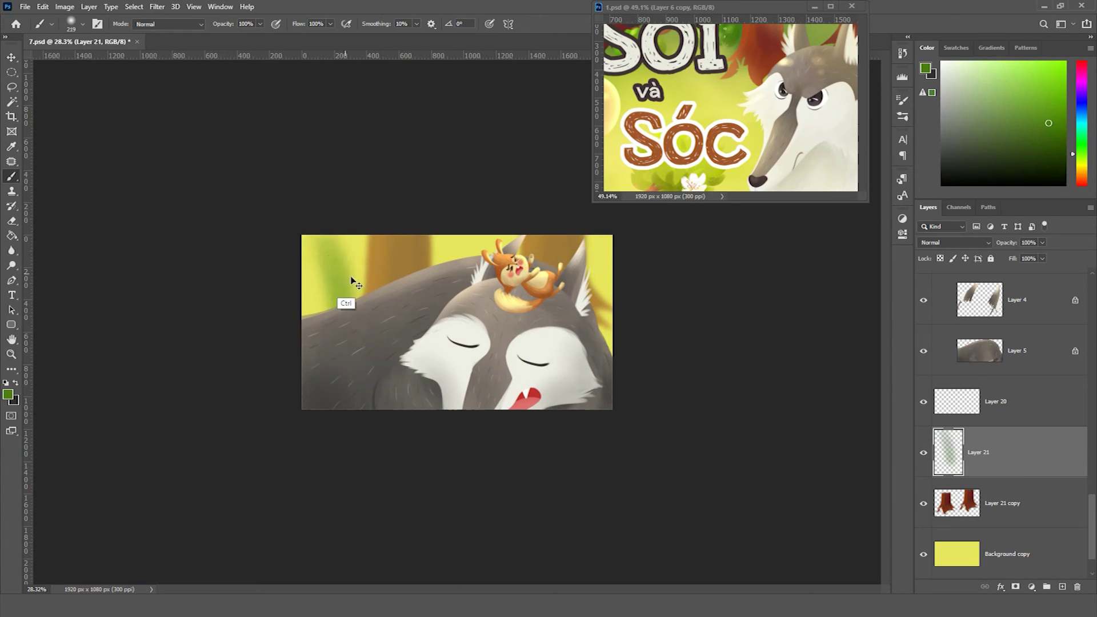
{"action": "key", "text": "ctrl+bracketleft"}
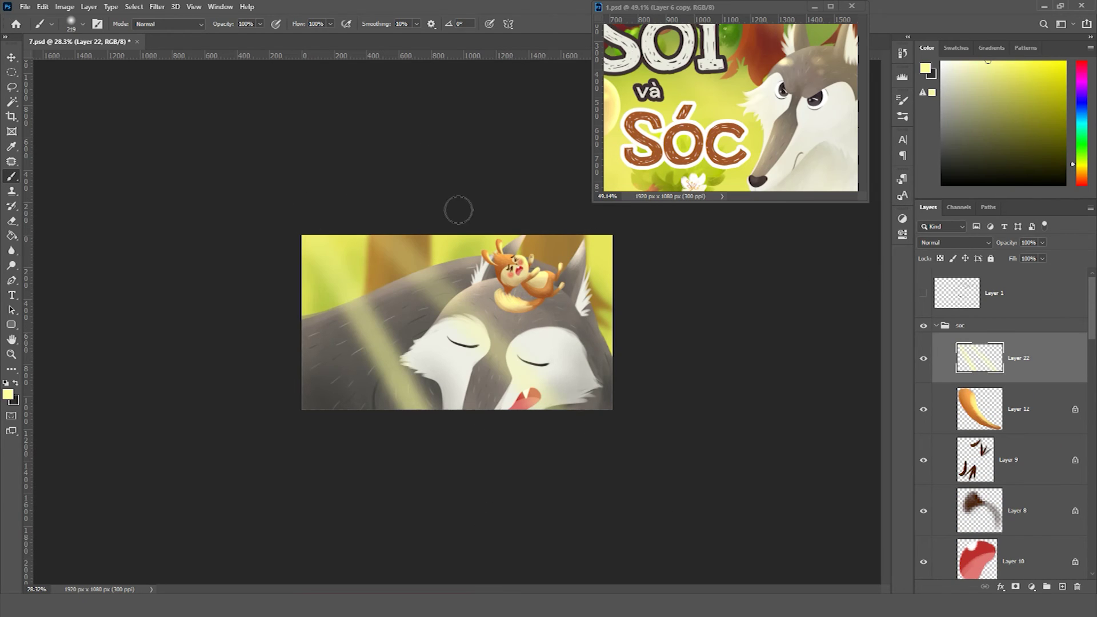
{"action": "key", "text": "v"}
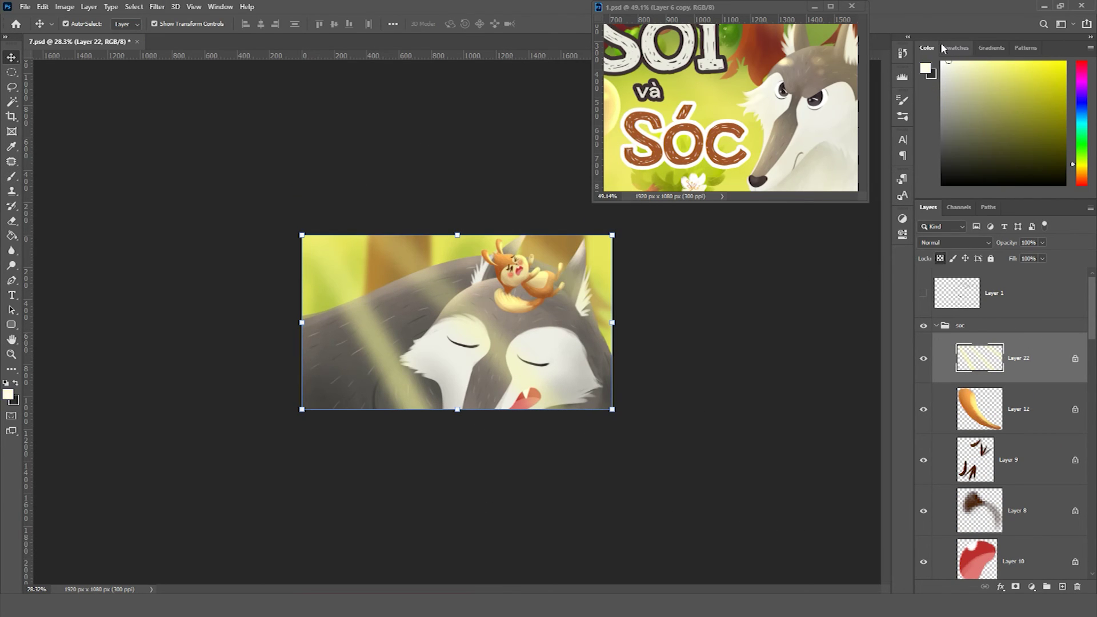